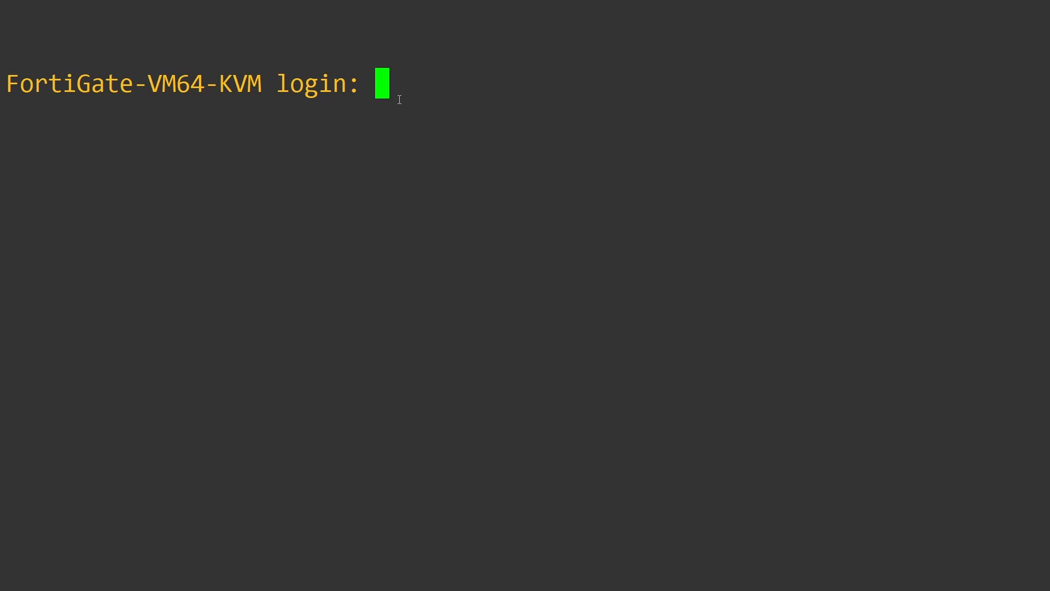
Step: Log in as admin with the blank default password and set a new administrator password
{"action": "type", "text": "admin"}
{"action": "key", "text": "Return"}
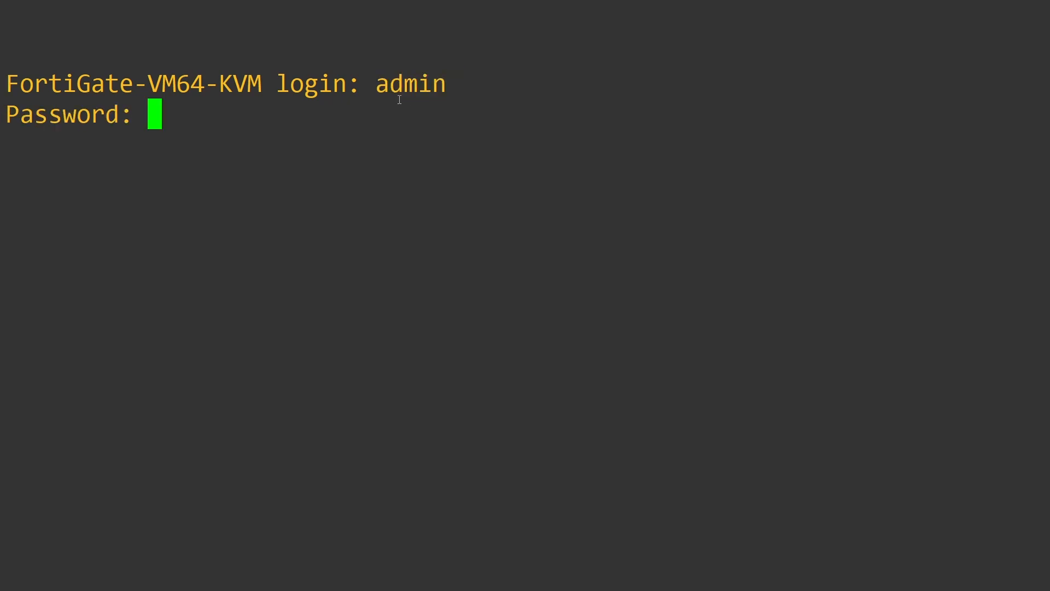
{"action": "key", "text": "Return"}
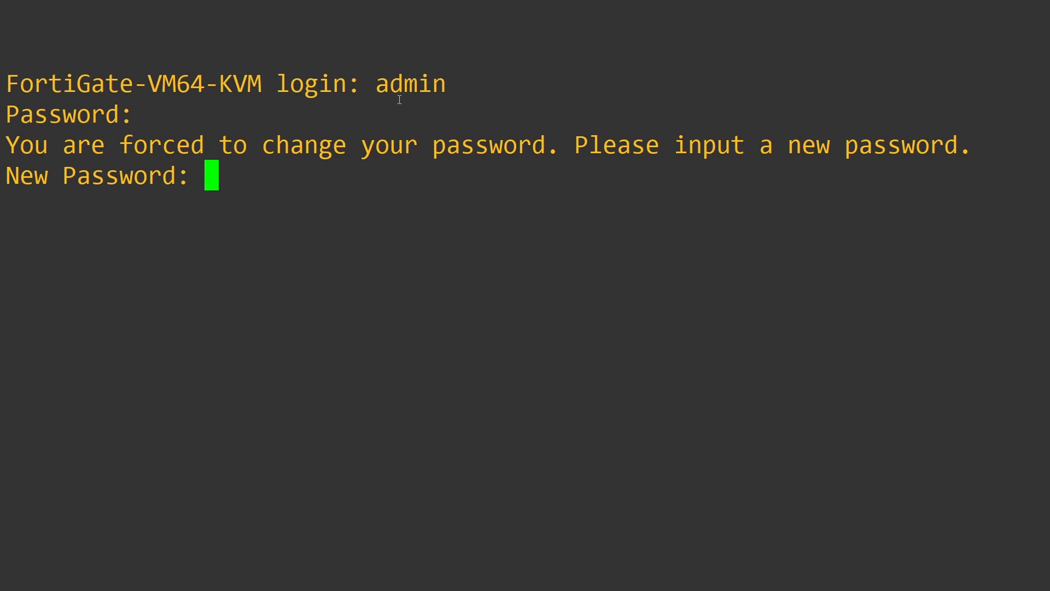
{"action": "key", "text": "Return"}
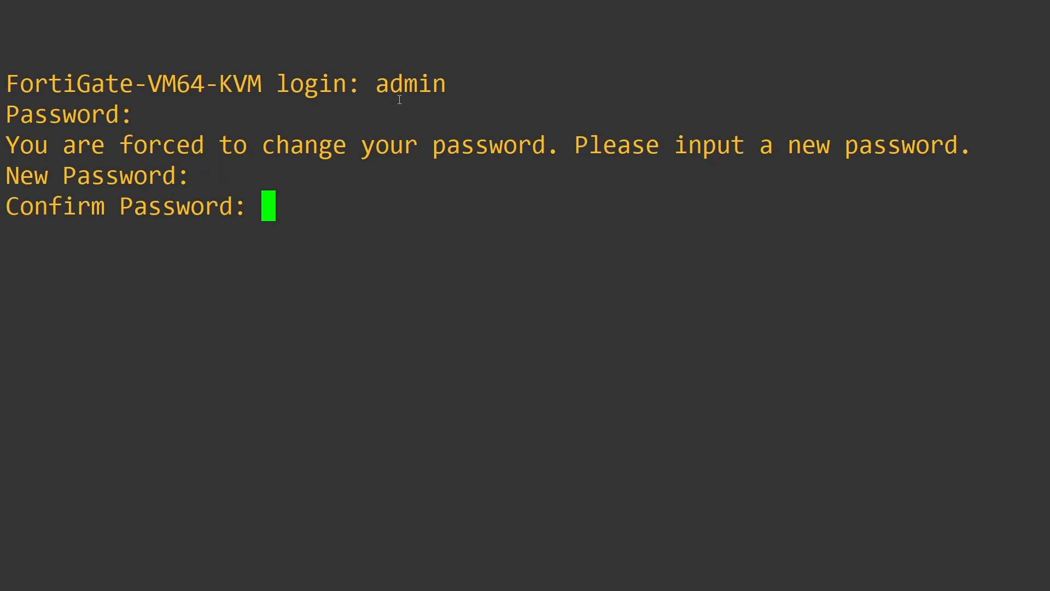
{"action": "key", "text": "Return"}
{"action": "key", "text": "Return"}
{"action": "key", "text": "Return"}
{"action": "key", "text": "Return"}
{"action": "key", "text": "Return"}
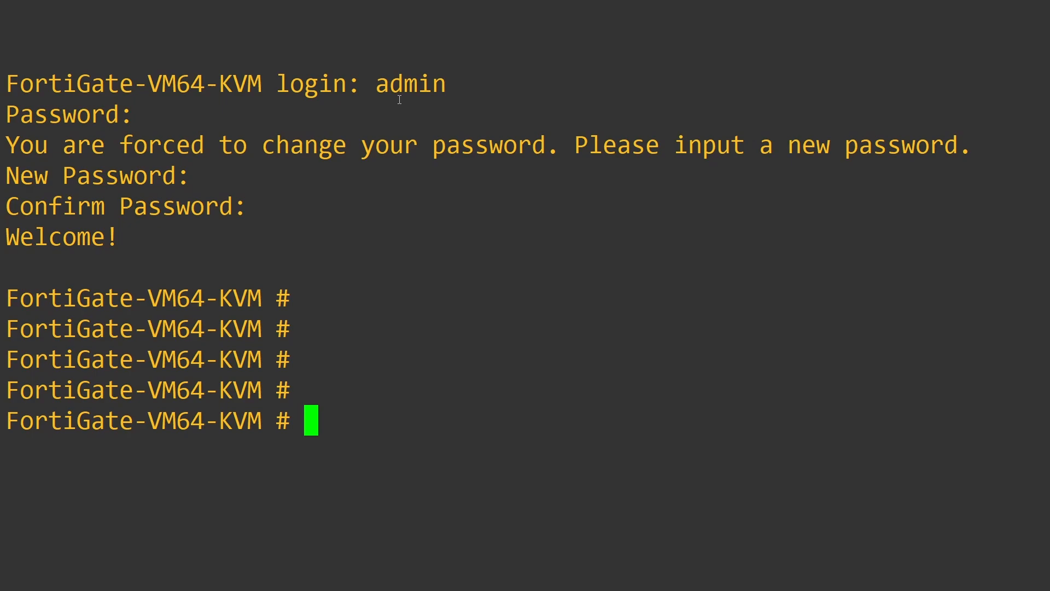
Step: Run 'show sys int' to list the system interfaces
{"action": "key", "text": "Return"}
{"action": "key", "text": "Return"}
{"action": "key", "text": "Return"}
{"action": "key", "text": "Return"}
{"action": "key", "text": "Return"}
{"action": "key", "text": "Return"}
{"action": "key", "text": "Return"}
{"action": "key", "text": "Return"}
{"action": "key", "text": "Return"}
{"action": "key", "text": "Return"}
{"action": "key", "text": "Return"}
{"action": "key", "text": "Return"}
{"action": "key", "text": "Return"}
{"action": "key", "text": "Return"}
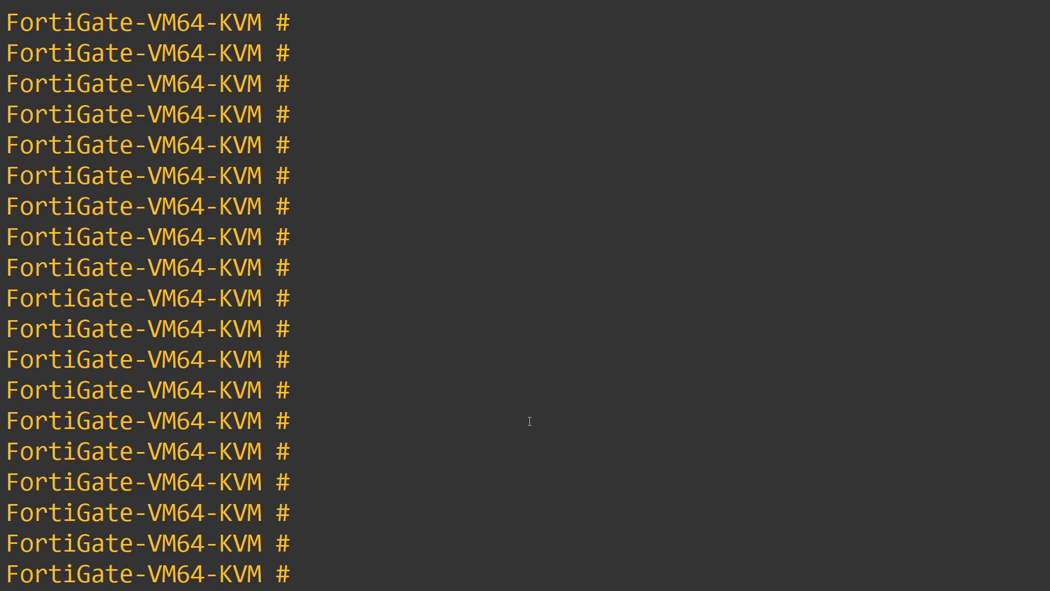
{"action": "type", "text": "show sys int"}
{"action": "key", "text": "Return"}
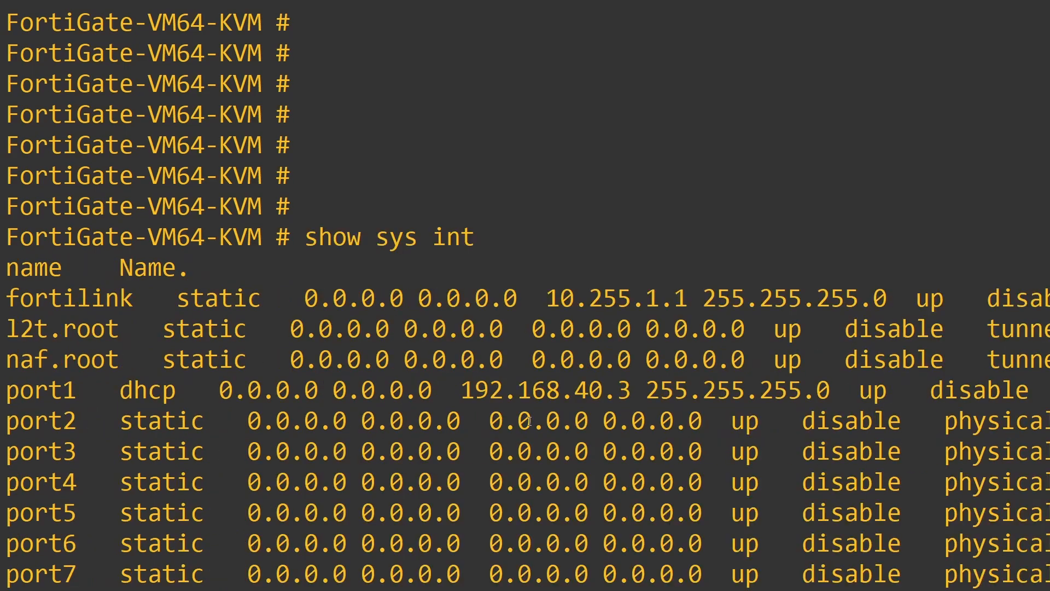
Step: Highlight the port1–port7 rows and port2's empty address and mask columns
{"action": "left_click_drag", "start_coordinate": [2, 384], "coordinate": [1045, 580]}
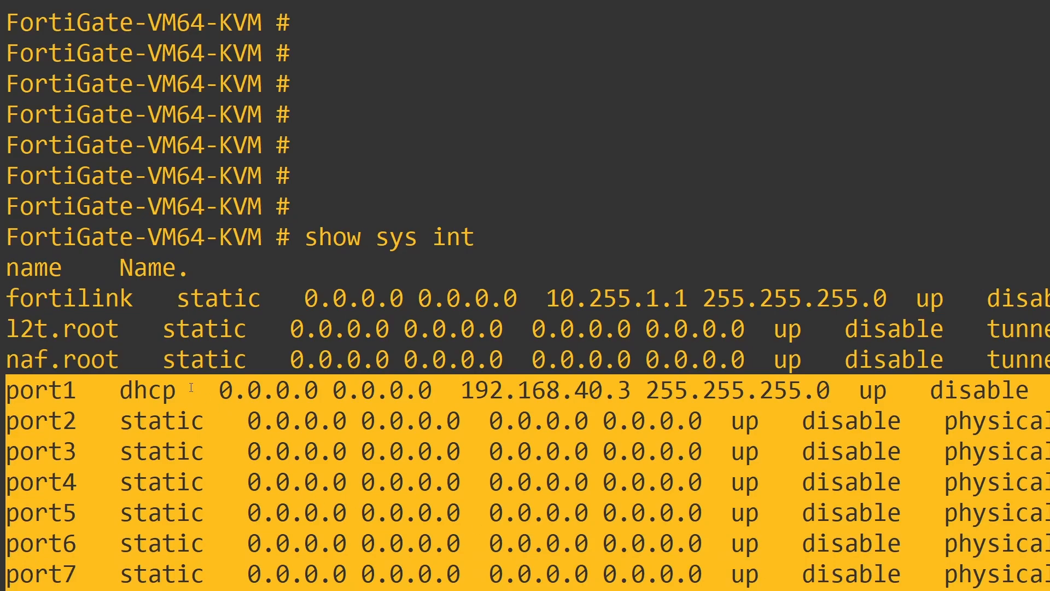
{"action": "left_click", "coordinate": [135, 457]}
{"action": "left_click_drag", "start_coordinate": [14, 424], "coordinate": [1048, 421]}
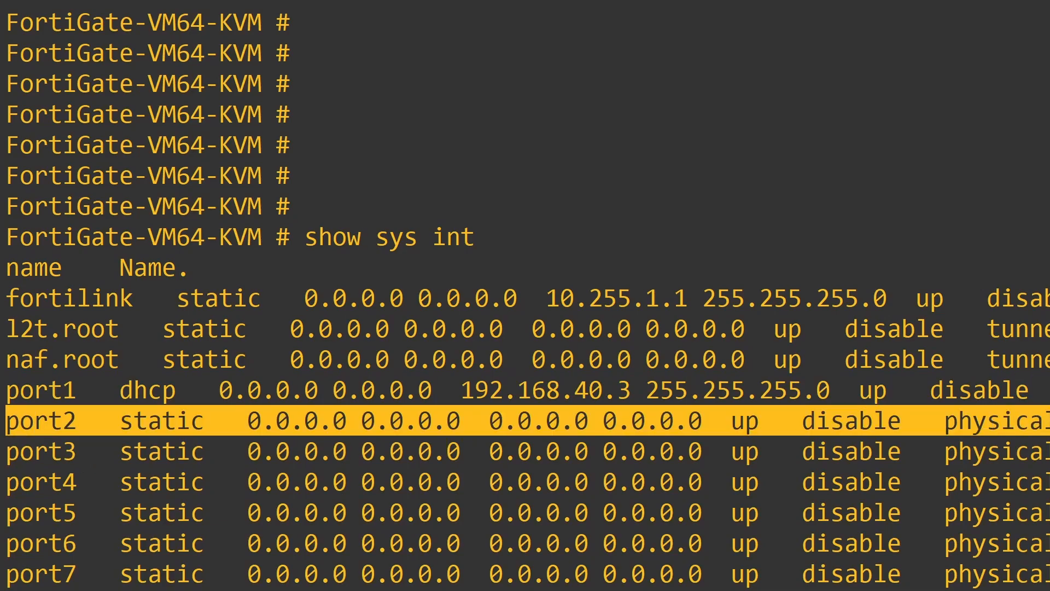
{"action": "left_click", "coordinate": [371, 432]}
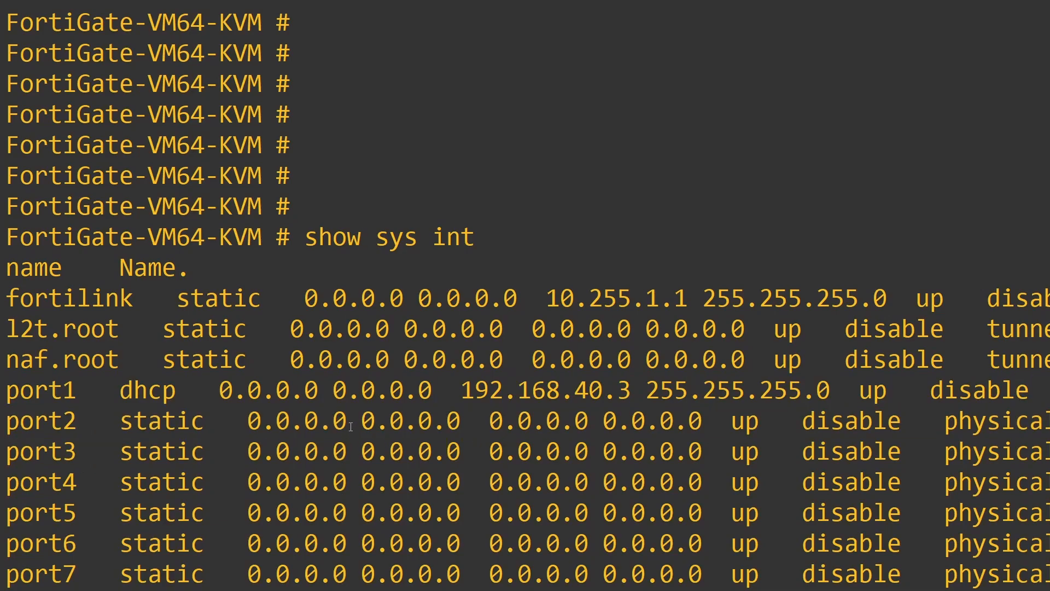
{"action": "left_click_drag", "start_coordinate": [236, 423], "coordinate": [454, 421]}
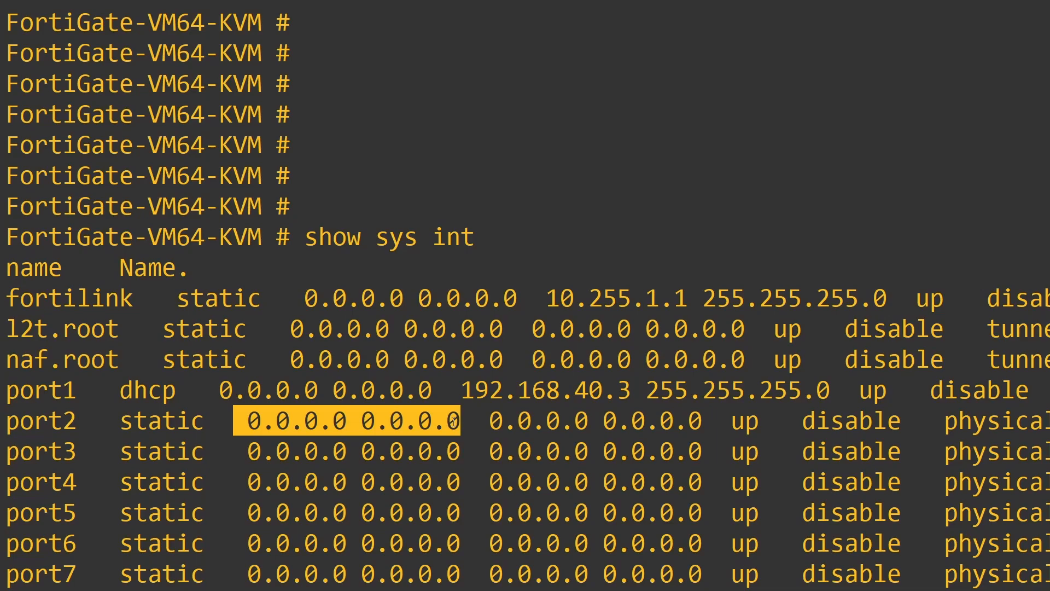
{"action": "left_click", "coordinate": [397, 432]}
Step: Highlight port1's DHCP-assigned address 192.168.40.3
{"action": "left_click_drag", "start_coordinate": [2, 395], "coordinate": [623, 391]}
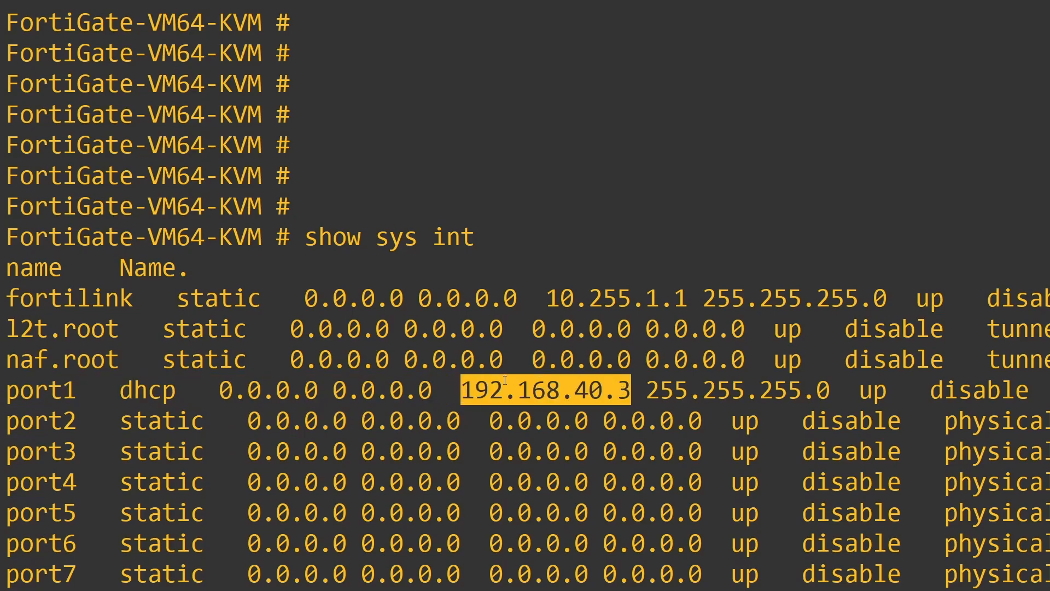
{"action": "left_click", "coordinate": [631, 389]}
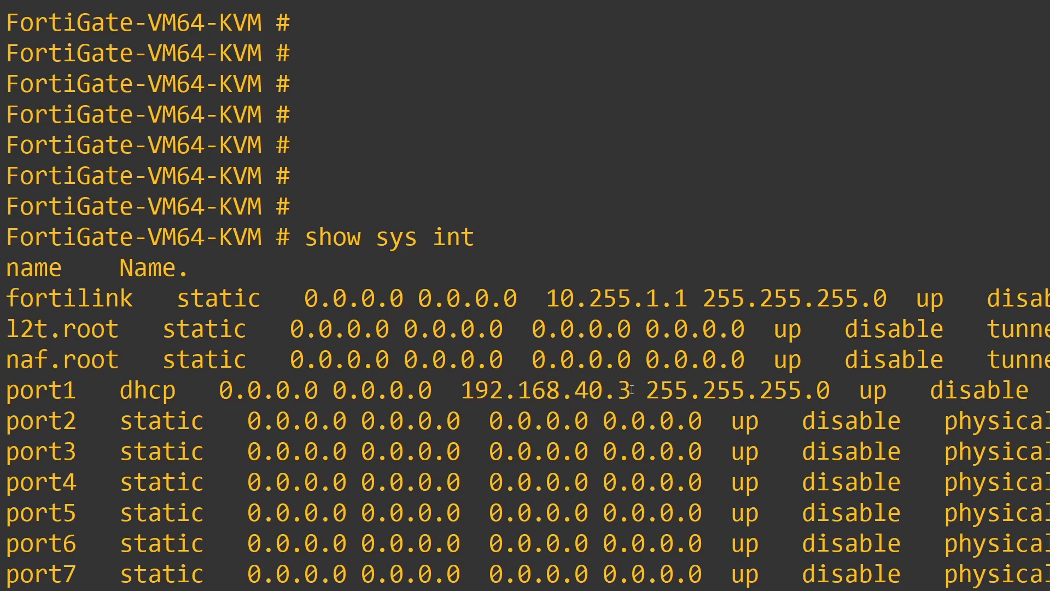
{"action": "left_click_drag", "start_coordinate": [632, 389], "coordinate": [472, 391]}
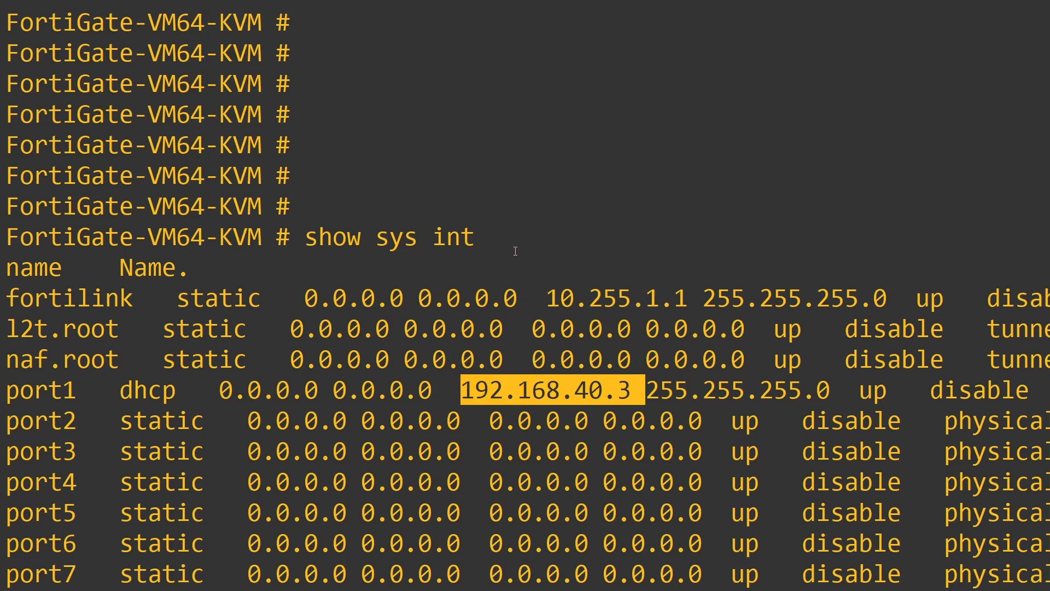
{"action": "left_click", "coordinate": [276, 394]}
Step: Highlight port2's row showing static mode with no address, scrolling through the output
{"action": "left_click_drag", "start_coordinate": [7, 420], "coordinate": [1047, 421]}
{"action": "left_click", "coordinate": [384, 421]}
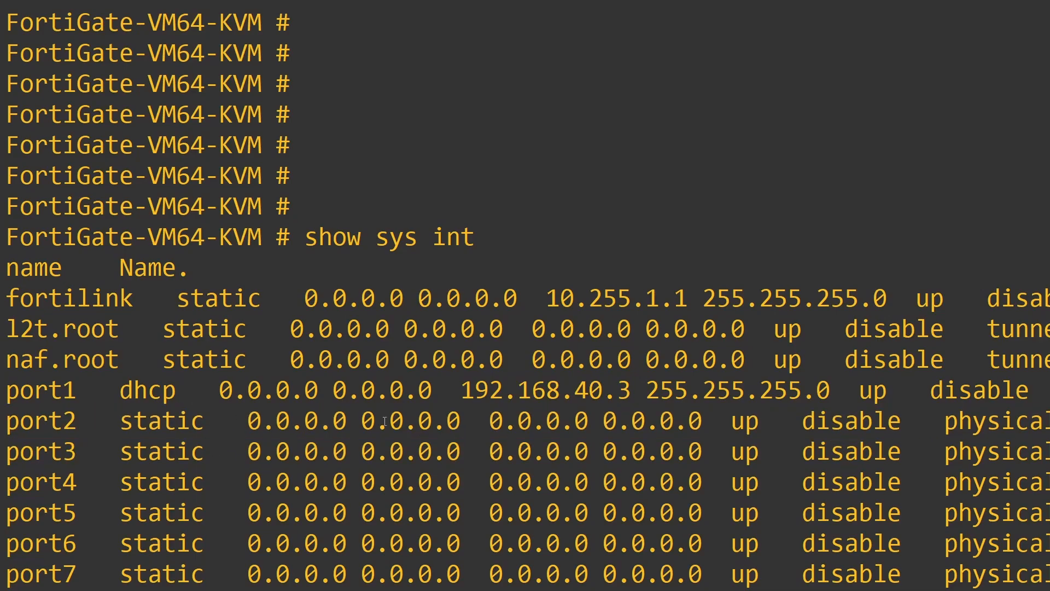
{"action": "left_click_drag", "start_coordinate": [6, 422], "coordinate": [449, 427]}
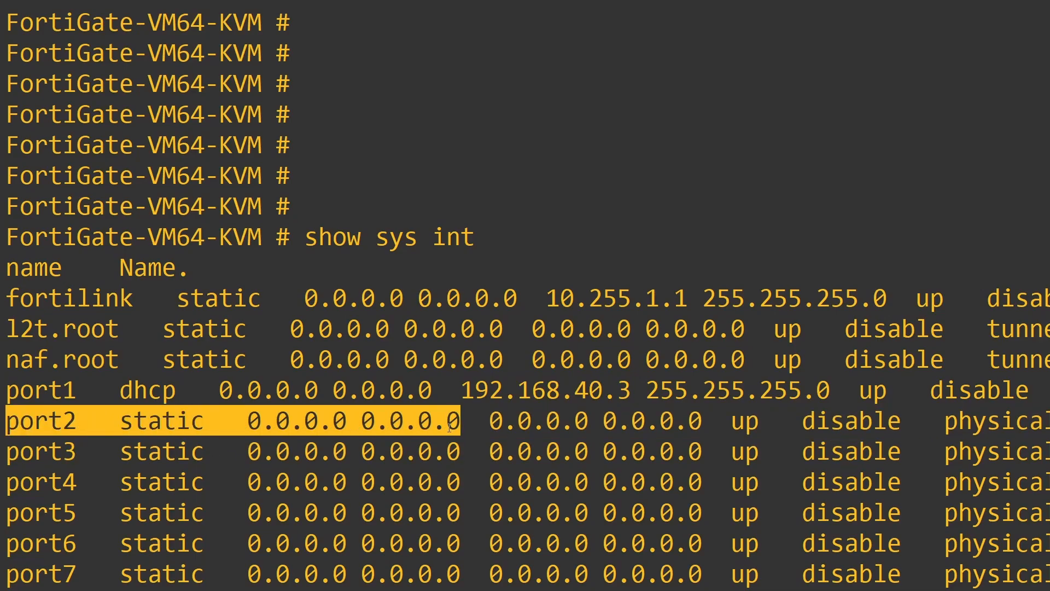
{"action": "left_click", "coordinate": [450, 427]}
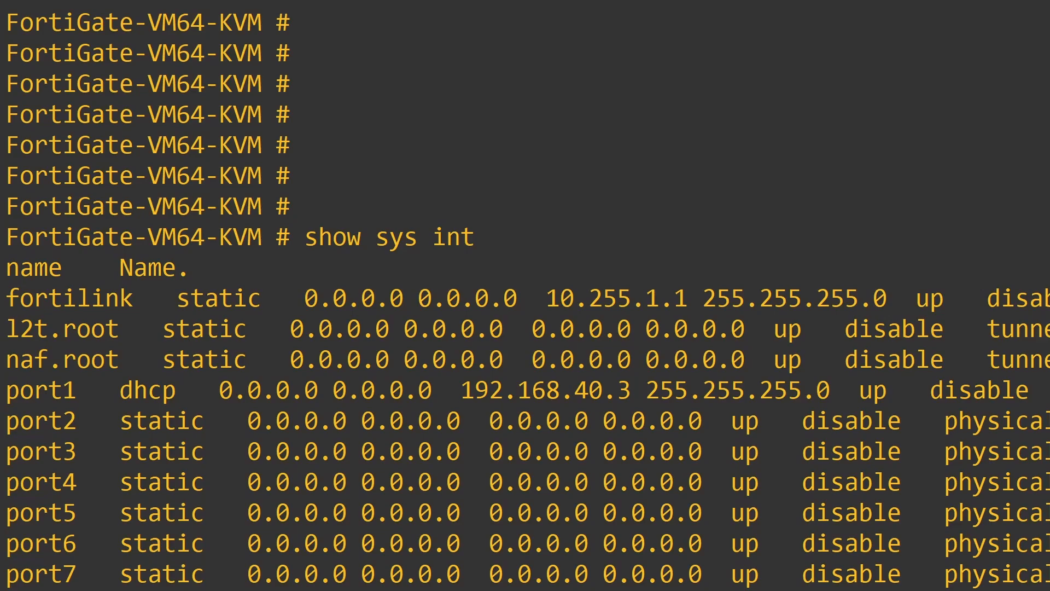
{"action": "scroll", "coordinate": [525, 295], "scroll_direction": "down", "scroll_amount": 1}
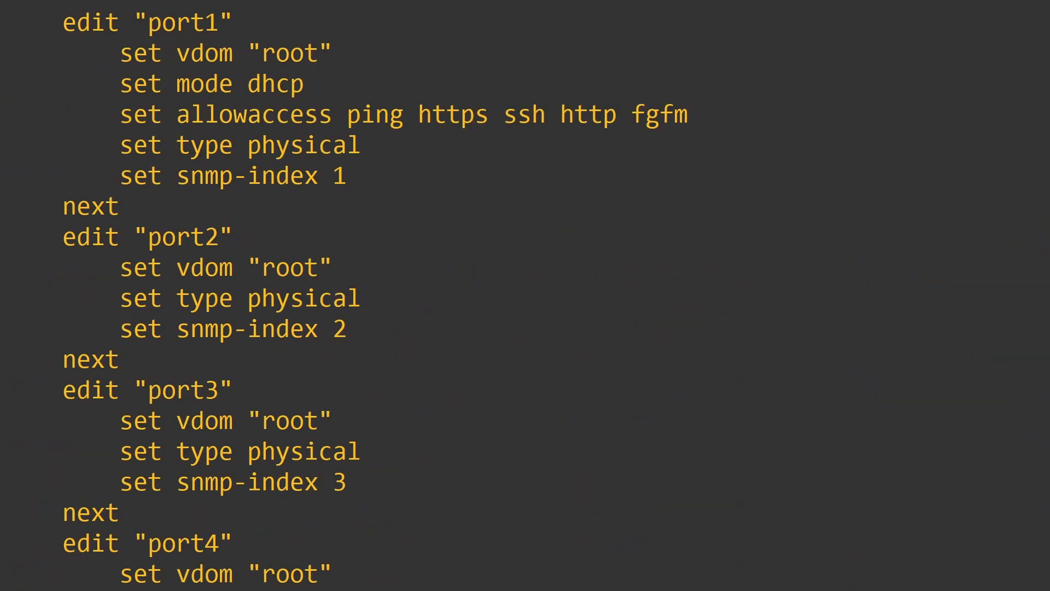
{"action": "scroll", "coordinate": [432, 501], "scroll_direction": "up", "scroll_amount": 2}
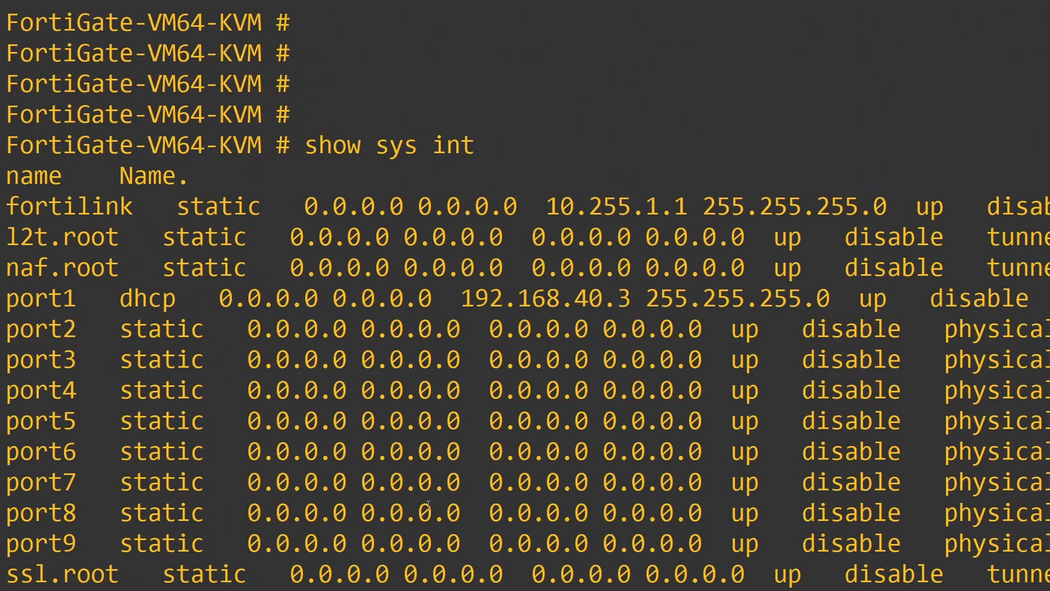
{"action": "scroll", "coordinate": [431, 502], "scroll_direction": "down", "scroll_amount": 2}
{"action": "scroll", "coordinate": [306, 441], "scroll_direction": "up", "scroll_amount": 1}
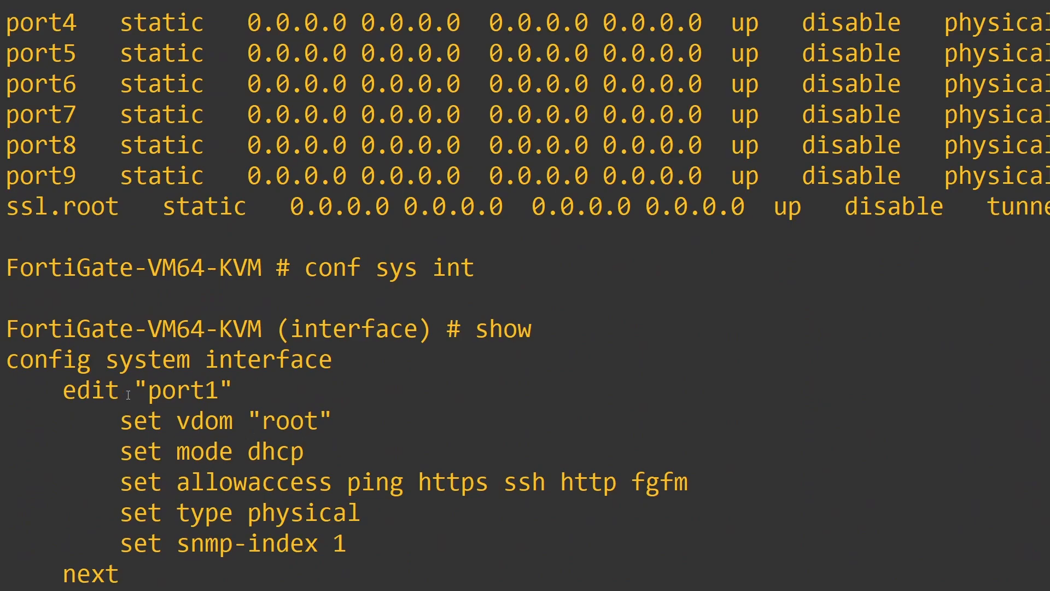
Step: Highlight port1's configuration block: vdom root, dhcp mode and its allowaccess line
{"action": "left_click_drag", "start_coordinate": [20, 359], "coordinate": [436, 535]}
{"action": "left_click", "coordinate": [396, 530]}
{"action": "left_click_drag", "start_coordinate": [178, 391], "coordinate": [332, 422]}
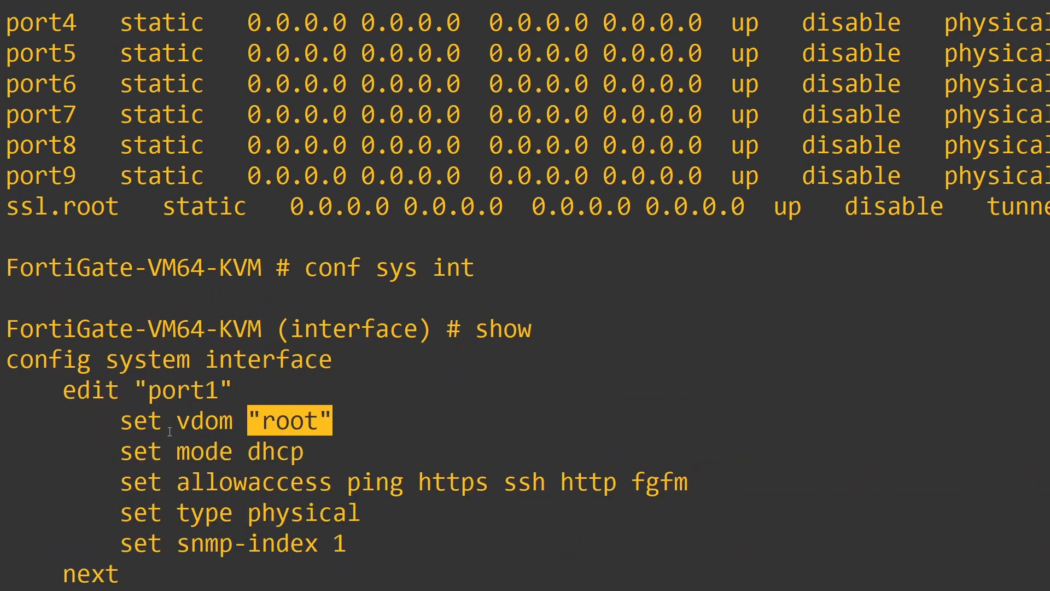
{"action": "mouse_move", "coordinate": [239, 453]}
{"action": "left_mouse_down"}
{"action": "mouse_move", "coordinate": [339, 459]}
{"action": "mouse_move", "coordinate": [254, 459]}
{"action": "left_mouse_up"}
{"action": "left_click", "coordinate": [291, 449]}
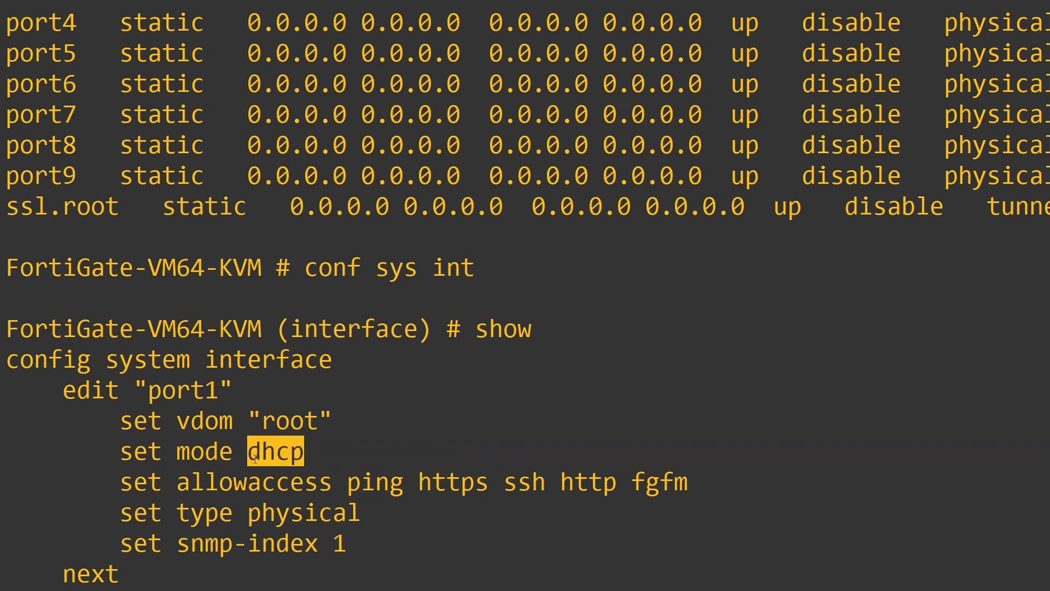
{"action": "left_click", "coordinate": [456, 483]}
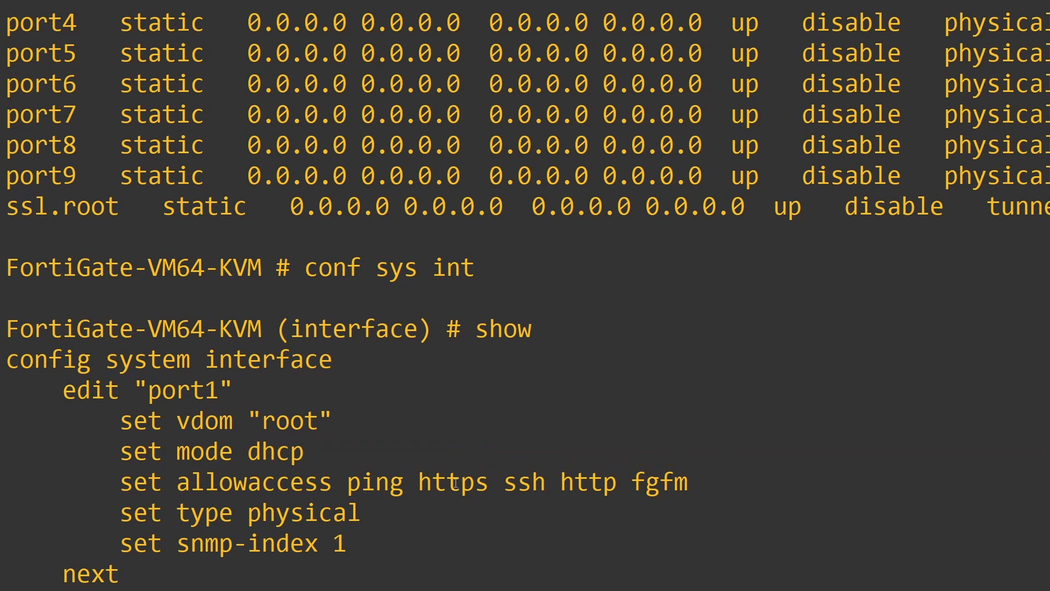
{"action": "left_click_drag", "start_coordinate": [106, 482], "coordinate": [682, 479]}
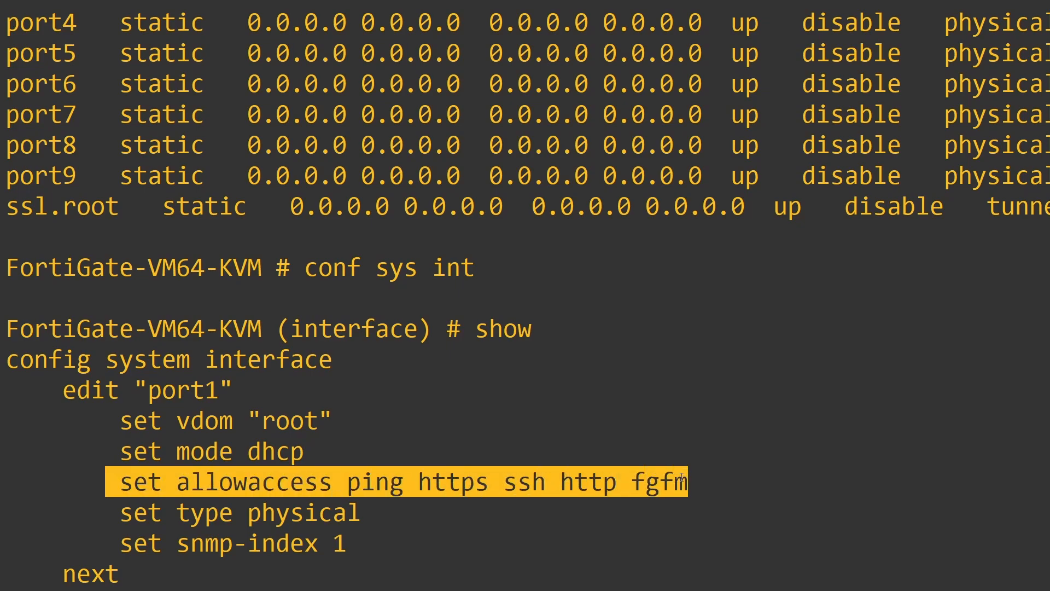
{"action": "left_click", "coordinate": [448, 488]}
Step: Highlight port1's address 192.168.40.3 and its ssh and http management access
{"action": "scroll", "coordinate": [454, 344], "scroll_direction": "up", "scroll_amount": 4}
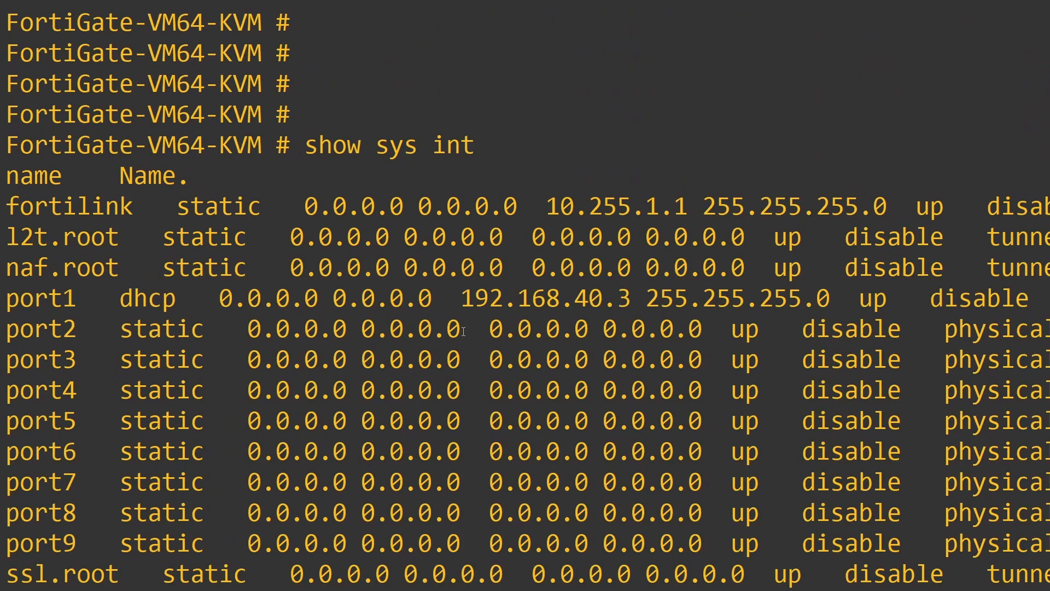
{"action": "double_click", "coordinate": [484, 300]}
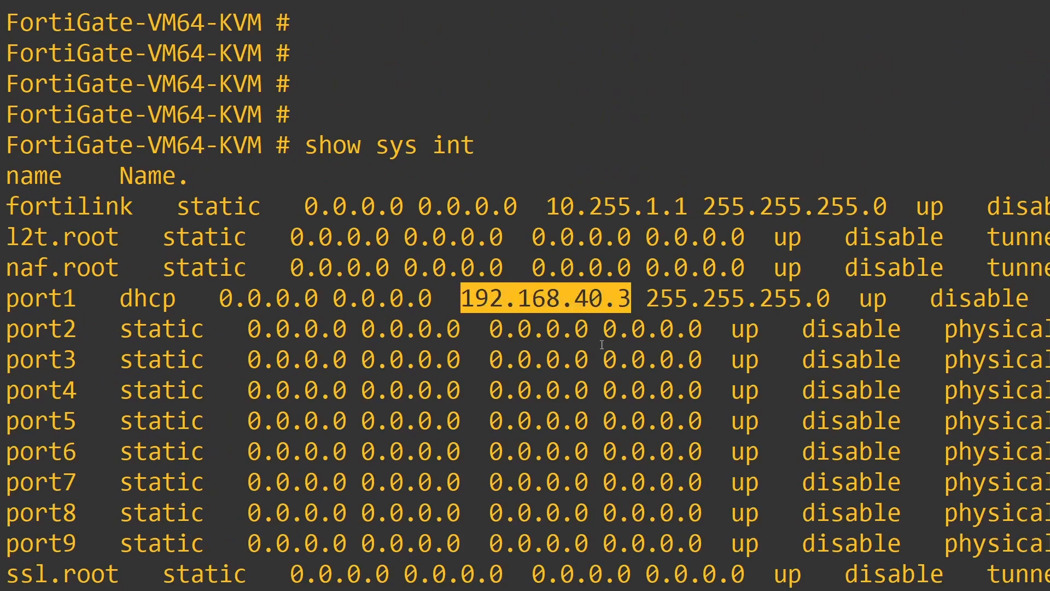
{"action": "scroll", "coordinate": [440, 497], "scroll_direction": "down", "scroll_amount": 4}
{"action": "left_click_drag", "start_coordinate": [348, 481], "coordinate": [432, 484]}
{"action": "double_click", "coordinate": [446, 508]}
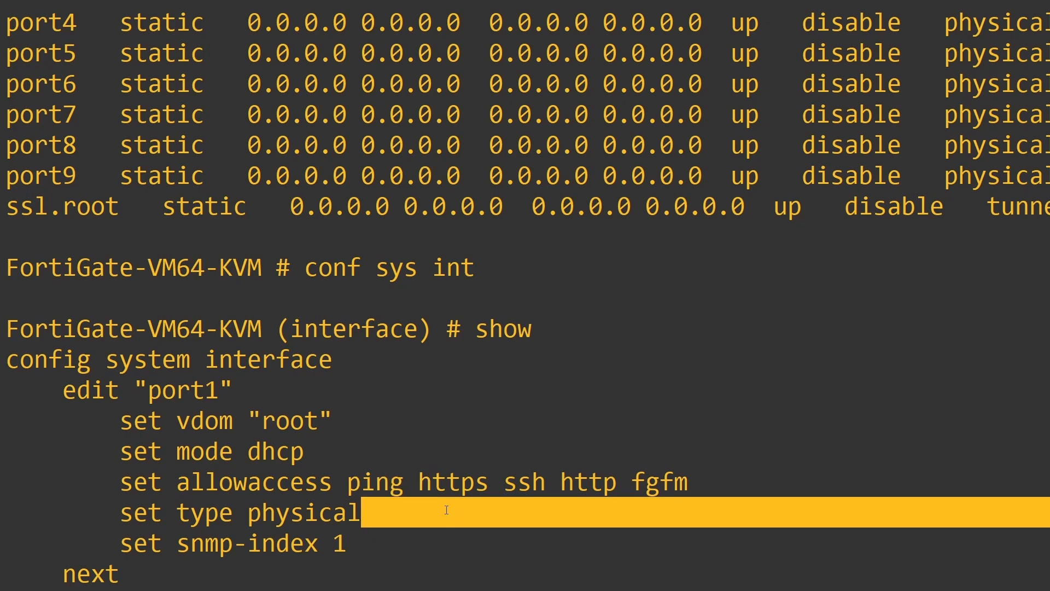
{"action": "triple_click", "coordinate": [493, 479]}
{"action": "left_click", "coordinate": [483, 505]}
{"action": "double_click", "coordinate": [524, 481]}
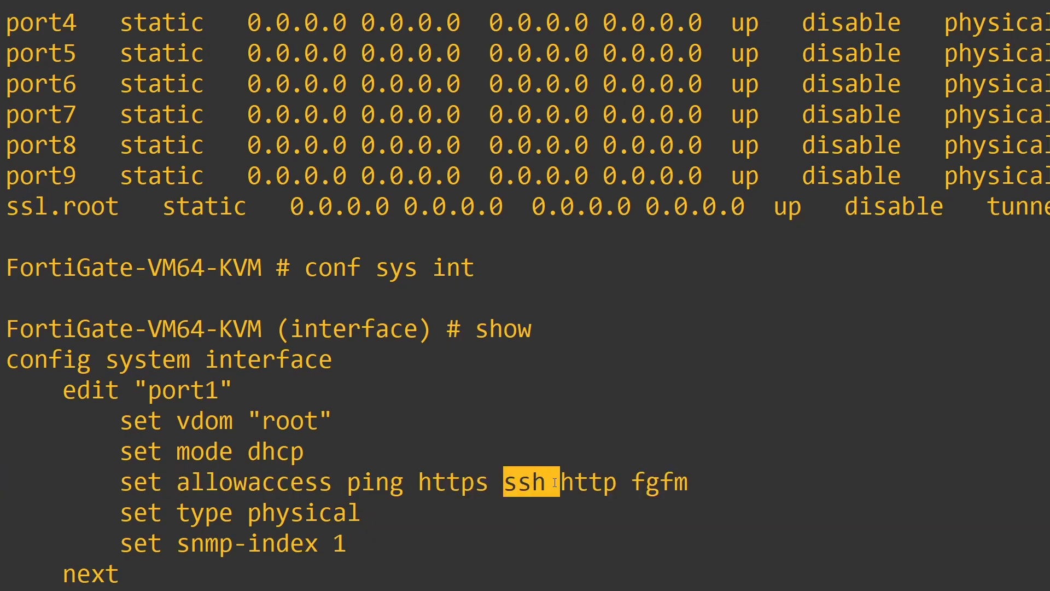
{"action": "left_click", "coordinate": [569, 530]}
{"action": "double_click", "coordinate": [588, 481]}
{"action": "left_click", "coordinate": [510, 536]}
{"action": "double_click", "coordinate": [510, 536]}
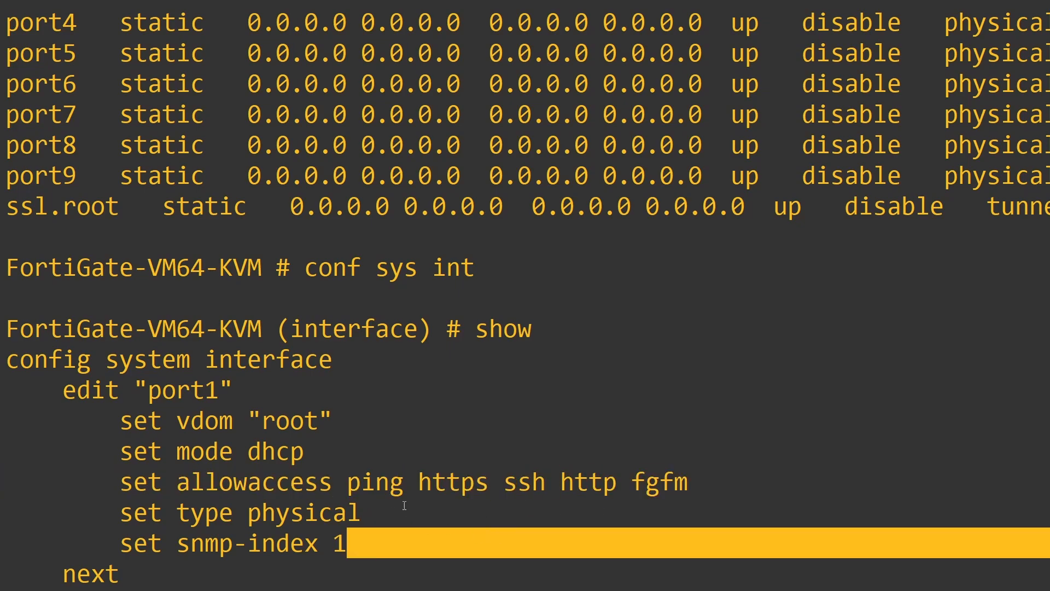
{"action": "left_click", "coordinate": [404, 500]}
Step: Highlight port2's configuration block with vdom root, type physical and snmp-index 2
{"action": "scroll", "coordinate": [404, 500], "scroll_direction": "down", "scroll_amount": 4}
{"action": "left_click_drag", "start_coordinate": [362, 330], "coordinate": [64, 238]}
{"action": "scroll", "coordinate": [525, 295], "scroll_direction": "down", "scroll_amount": 1}
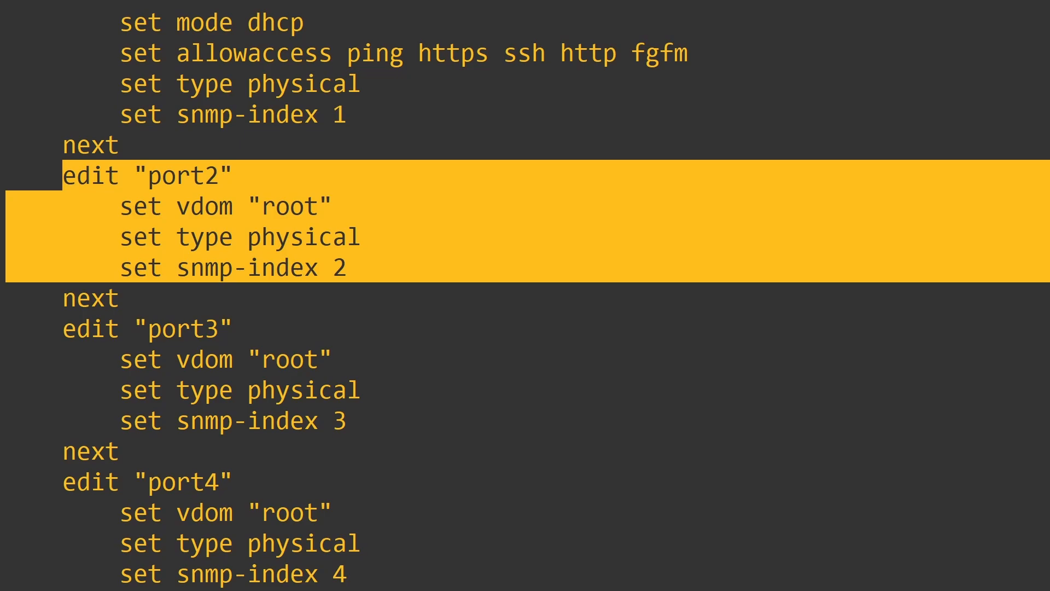
{"action": "scroll", "coordinate": [525, 295], "scroll_direction": "down", "scroll_amount": 1}
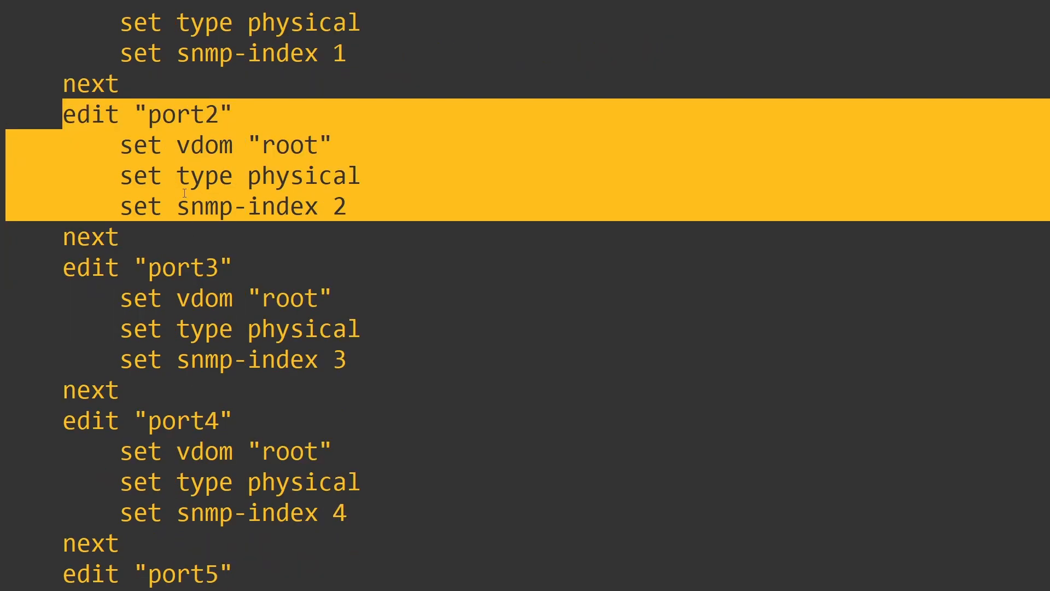
Step: Point out the mode, ip and allowaccess options in port2's help list
{"action": "left_click", "coordinate": [383, 207]}
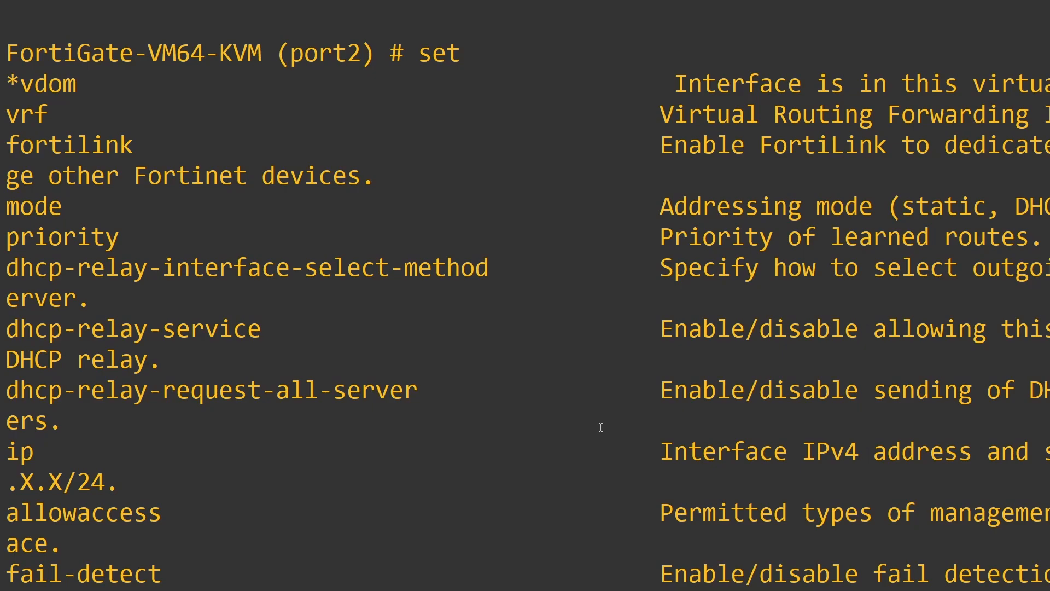
{"action": "left_click_drag", "start_coordinate": [70, 213], "coordinate": [16, 209]}
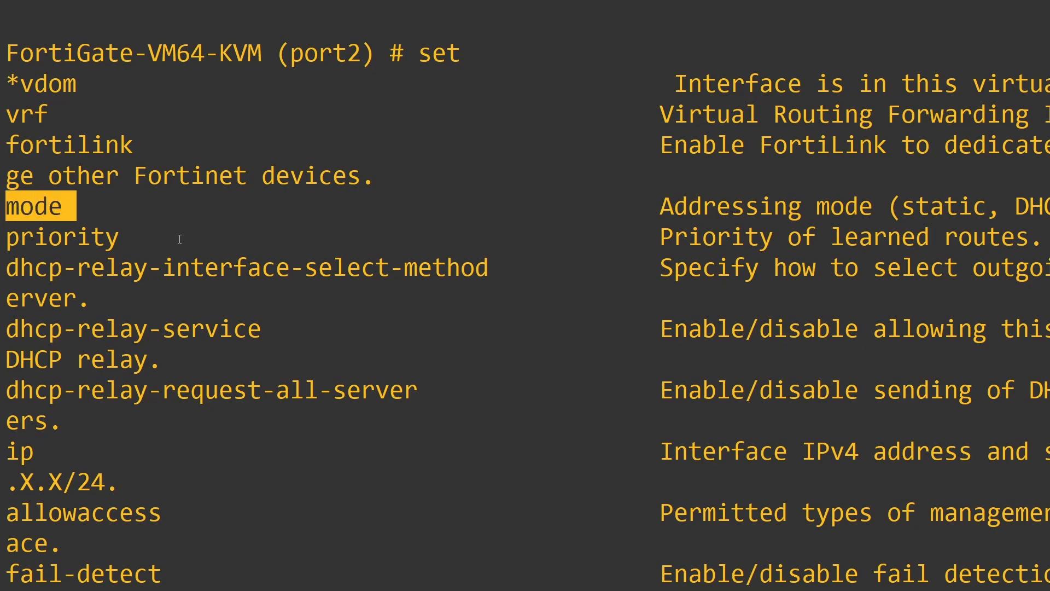
{"action": "left_click_drag", "start_coordinate": [47, 453], "coordinate": [18, 453]}
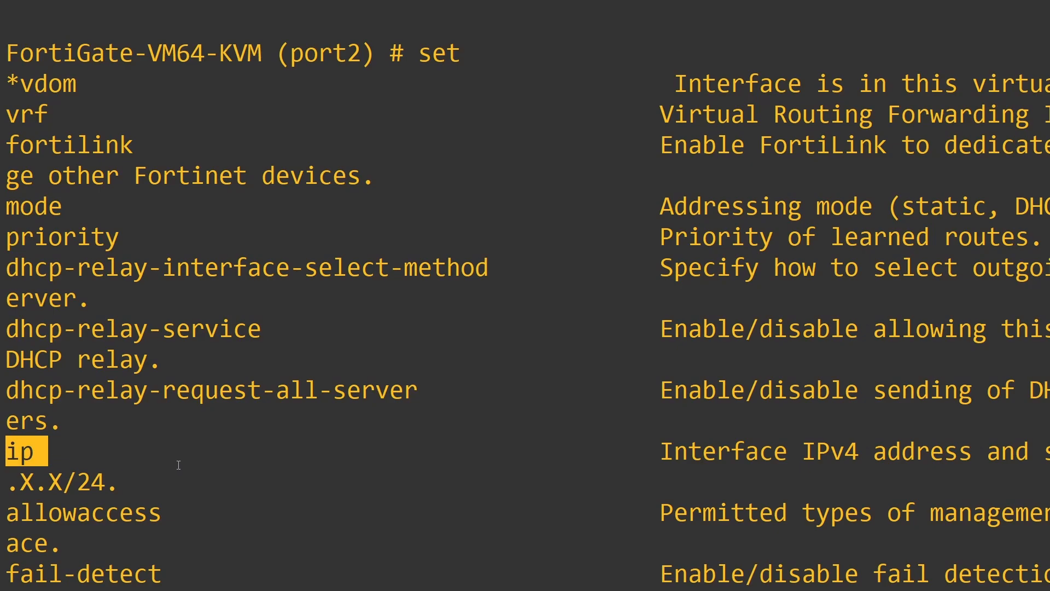
{"action": "left_click_drag", "start_coordinate": [171, 500], "coordinate": [7, 511]}
{"action": "left_click", "coordinate": [317, 563]}
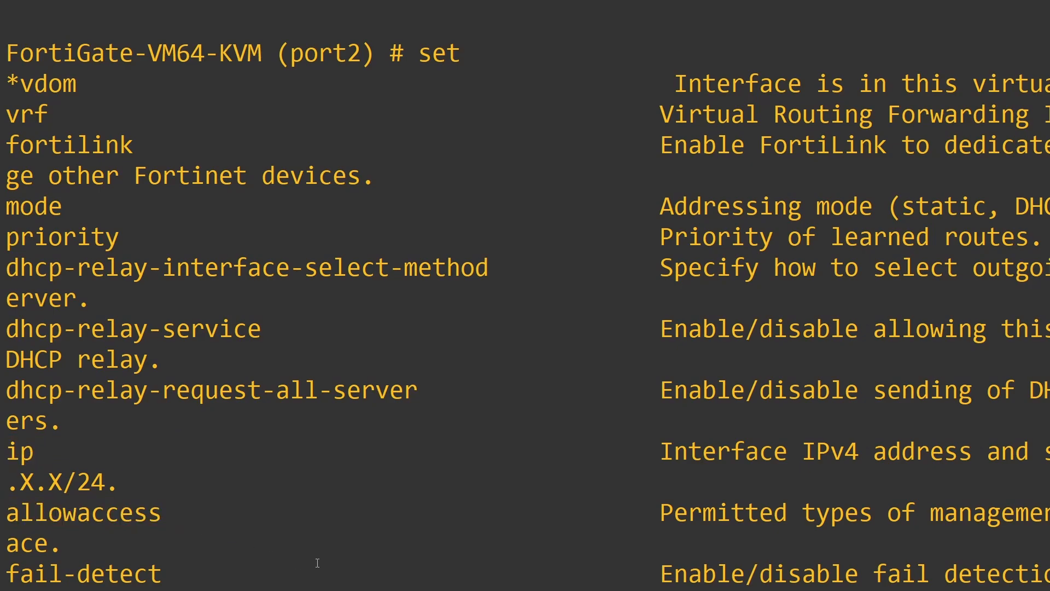
{"action": "scroll", "coordinate": [339, 558], "scroll_direction": "down", "scroll_amount": 2}
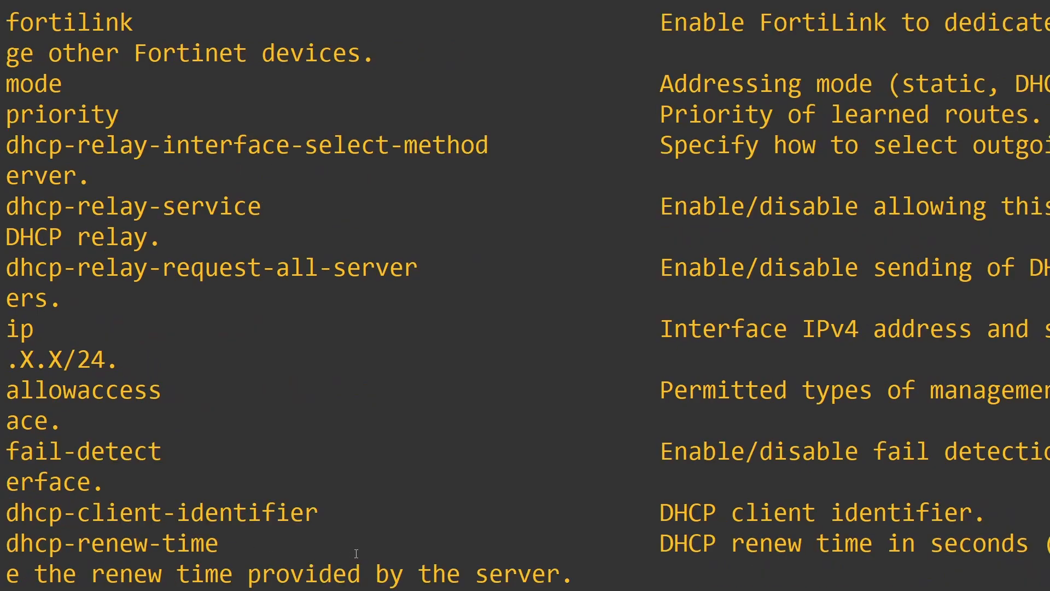
{"action": "scroll", "coordinate": [357, 553], "scroll_direction": "down", "scroll_amount": 1}
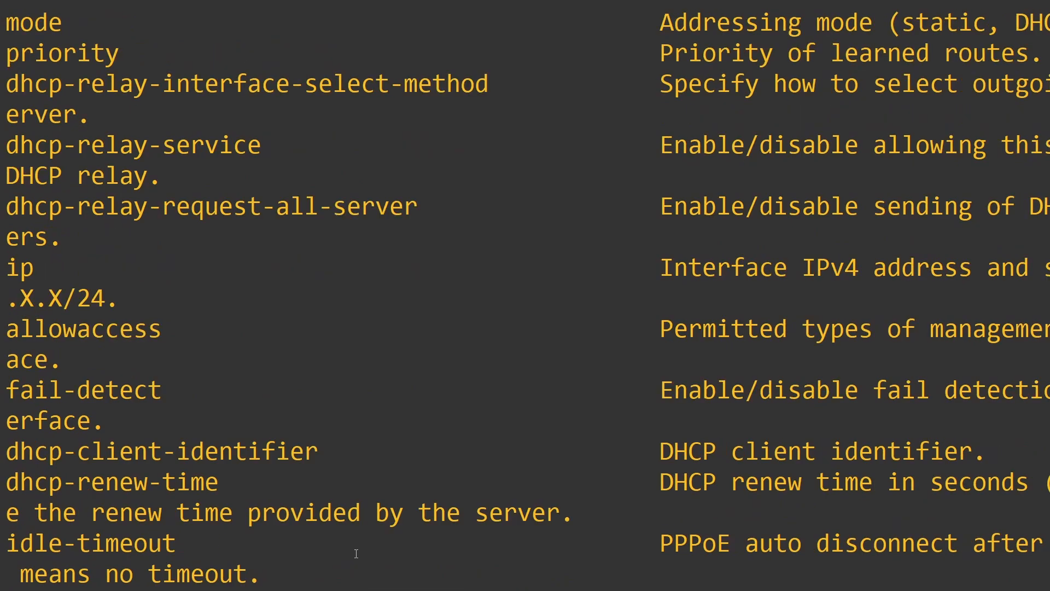
{"action": "scroll", "coordinate": [356, 554], "scroll_direction": "down", "scroll_amount": 2}
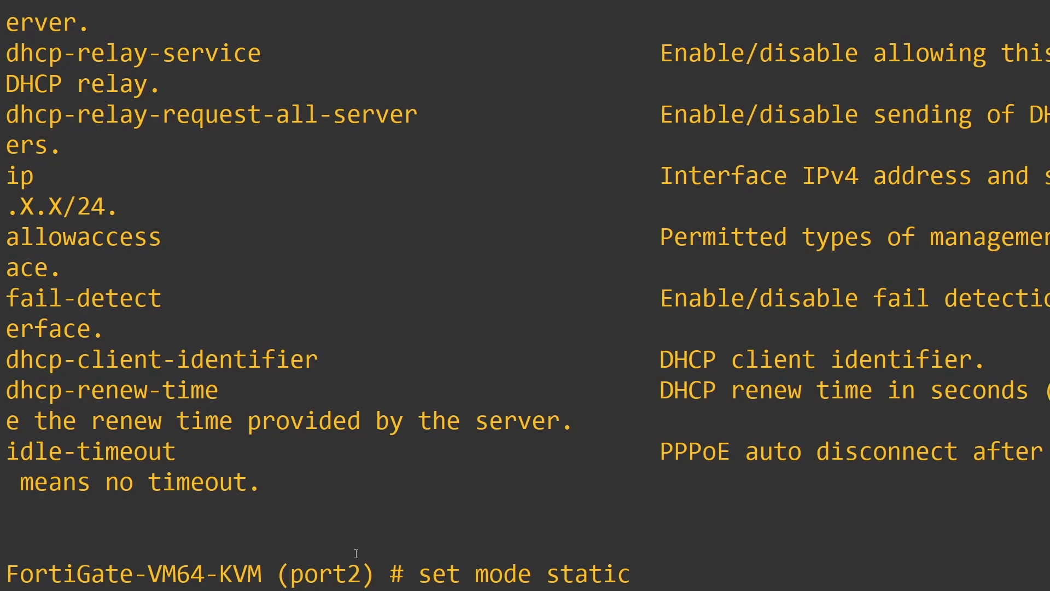
Step: Set port2 to static mode with ip 10.10.10.1/24 and https, ssh, ping access
{"action": "key", "text": "Return"}
{"action": "type", "text": "set ip"}
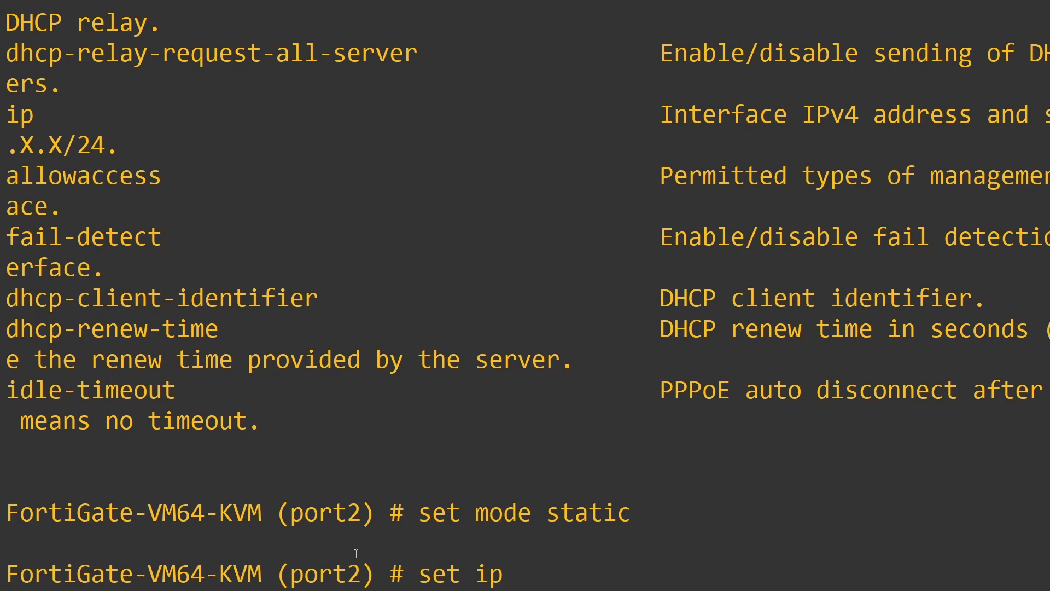
{"action": "key", "text": "question"}
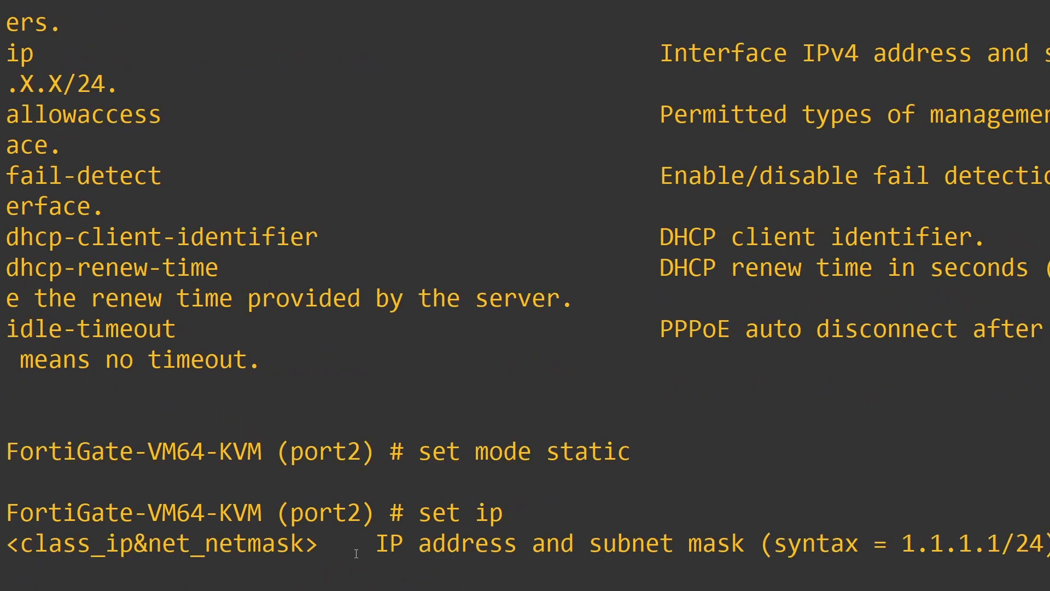
{"action": "type", "text": "10.10.10.1/24"}
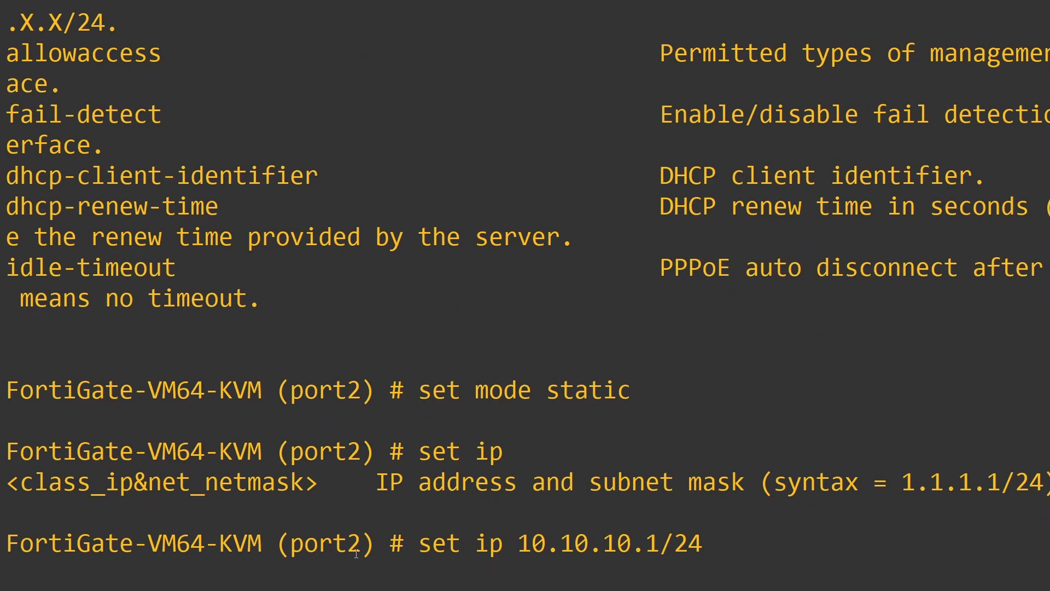
{"action": "key", "text": "Return"}
{"action": "type", "text": "set allowaccess https ssh ping"}
{"action": "key", "text": "Return"}
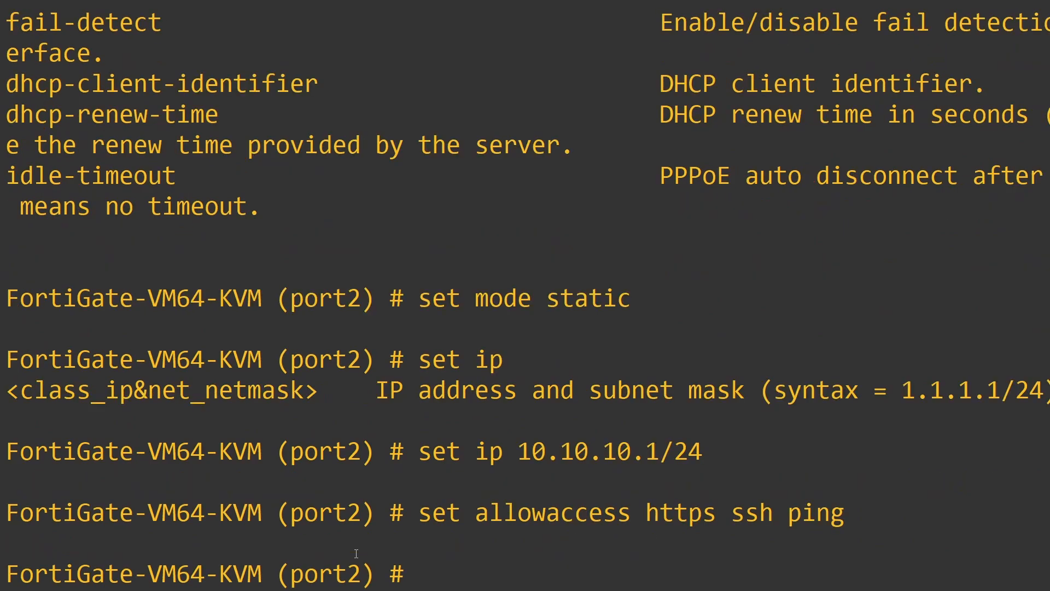
{"action": "key", "text": "Return"}
{"action": "key", "text": "Return"}
Step: Finish the port2 entry with next and highlight its new 10.10.10.1 address
{"action": "type", "text": "nexty"}
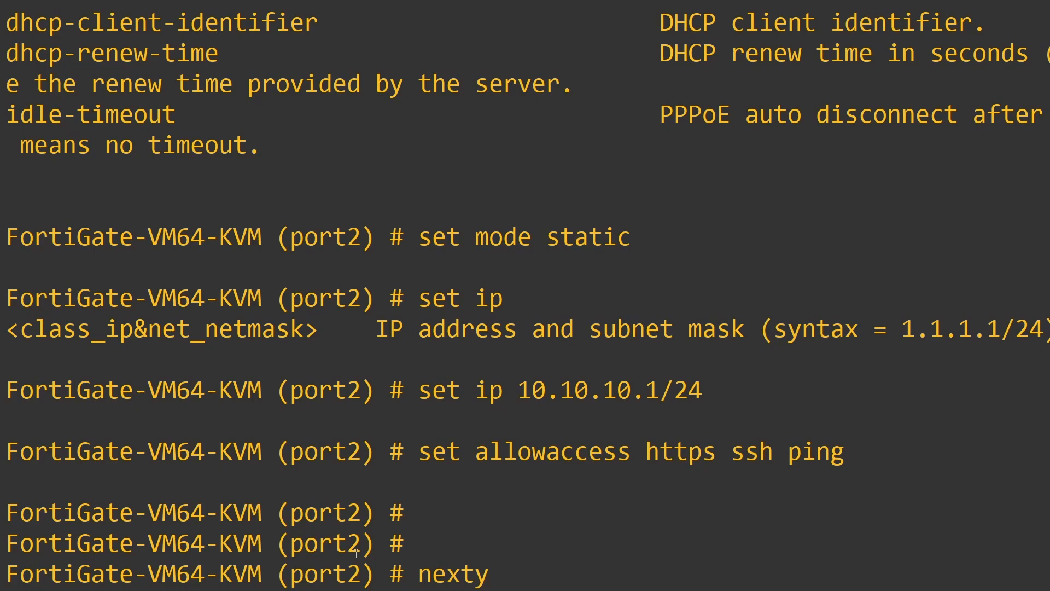
{"action": "key", "text": "Return"}
{"action": "type", "text": "next"}
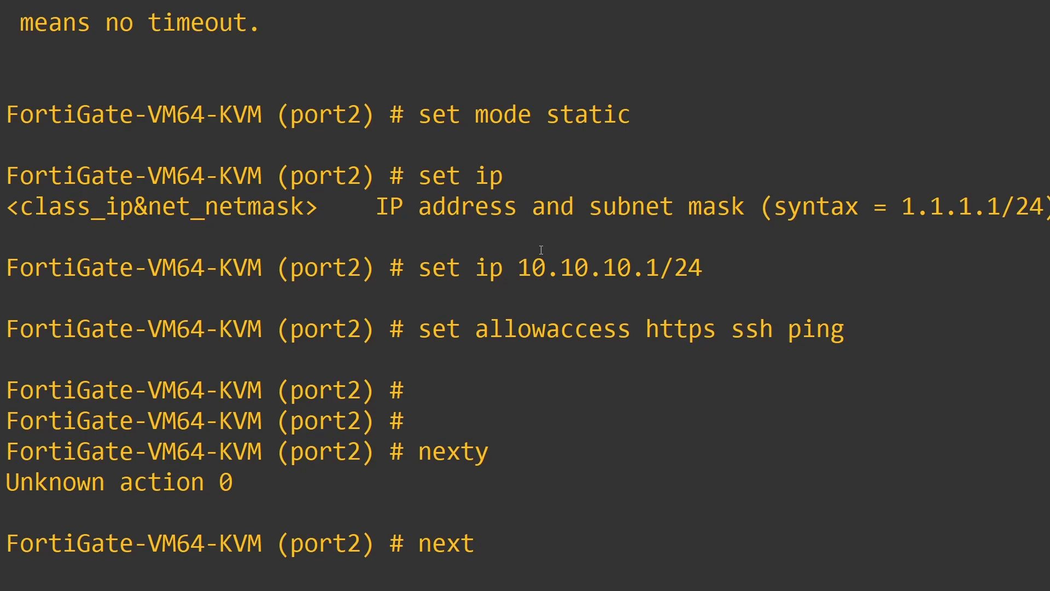
{"action": "left_click_drag", "start_coordinate": [534, 263], "coordinate": [655, 279]}
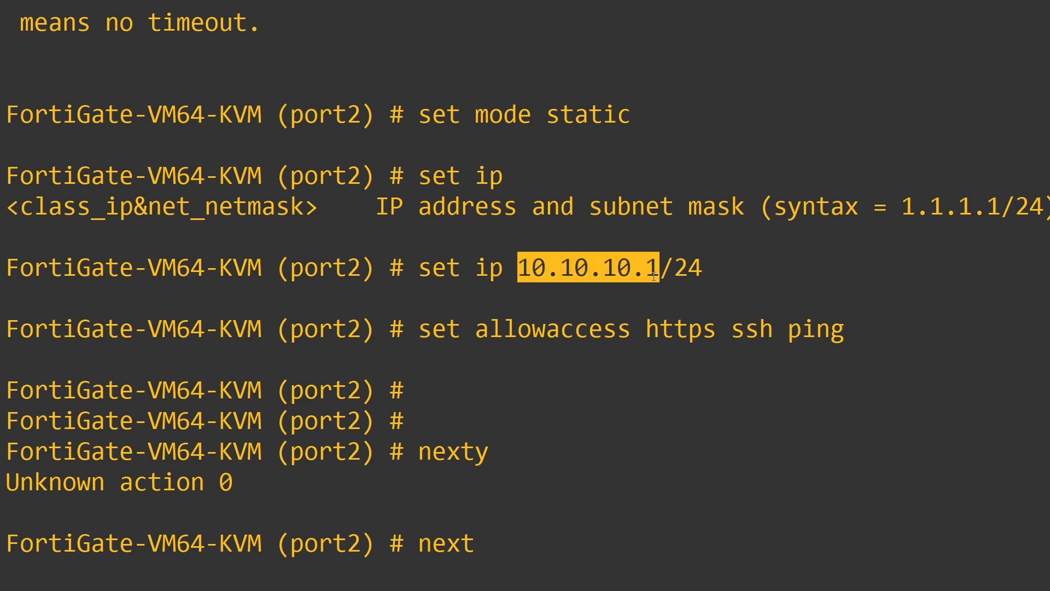
{"action": "left_click", "coordinate": [655, 282]}
{"action": "left_click_drag", "start_coordinate": [534, 268], "coordinate": [653, 268]}
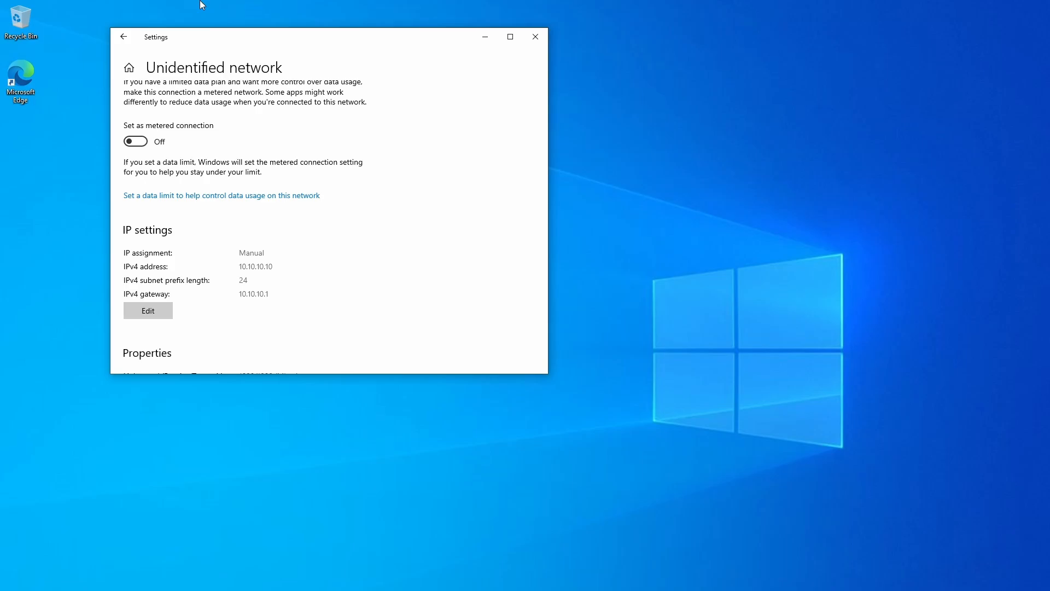
Step: Check the client's IPv4 address 10.10.10.10 and gateway 10.10.10.1, then minimize Settings
{"action": "left_click_drag", "start_coordinate": [274, 266], "coordinate": [238, 266]}
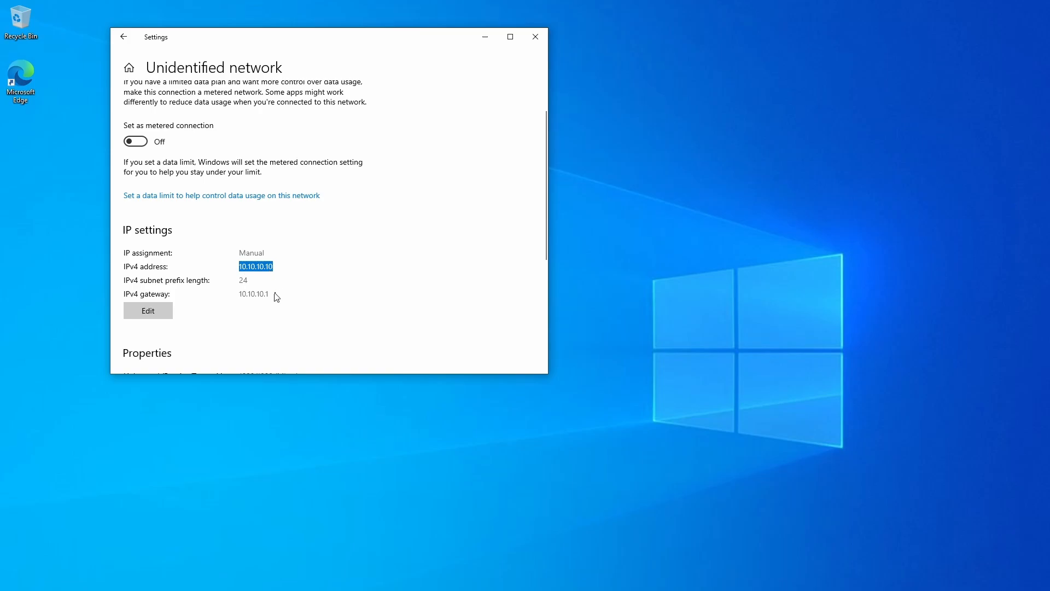
{"action": "left_click_drag", "start_coordinate": [277, 297], "coordinate": [234, 297]}
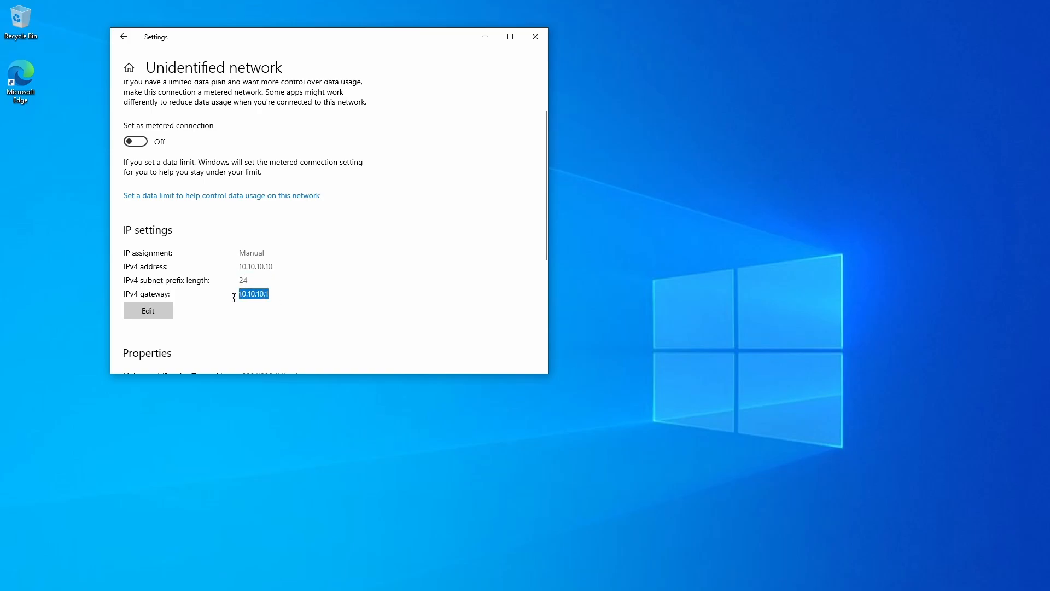
{"action": "left_click", "coordinate": [308, 294]}
{"action": "left_click", "coordinate": [484, 37]}
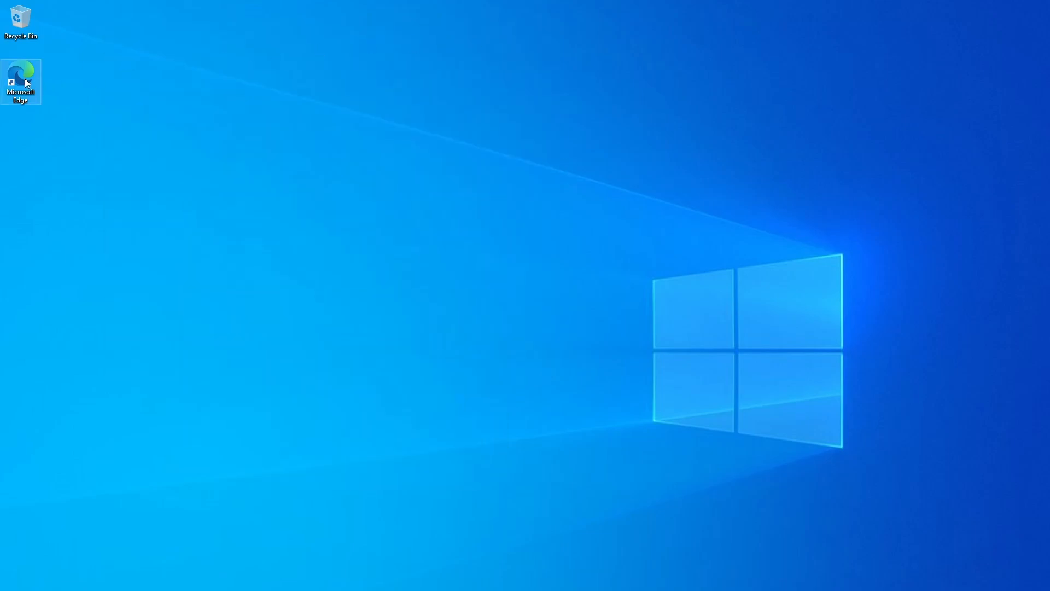
{"action": "double_click", "coordinate": [27, 82]}
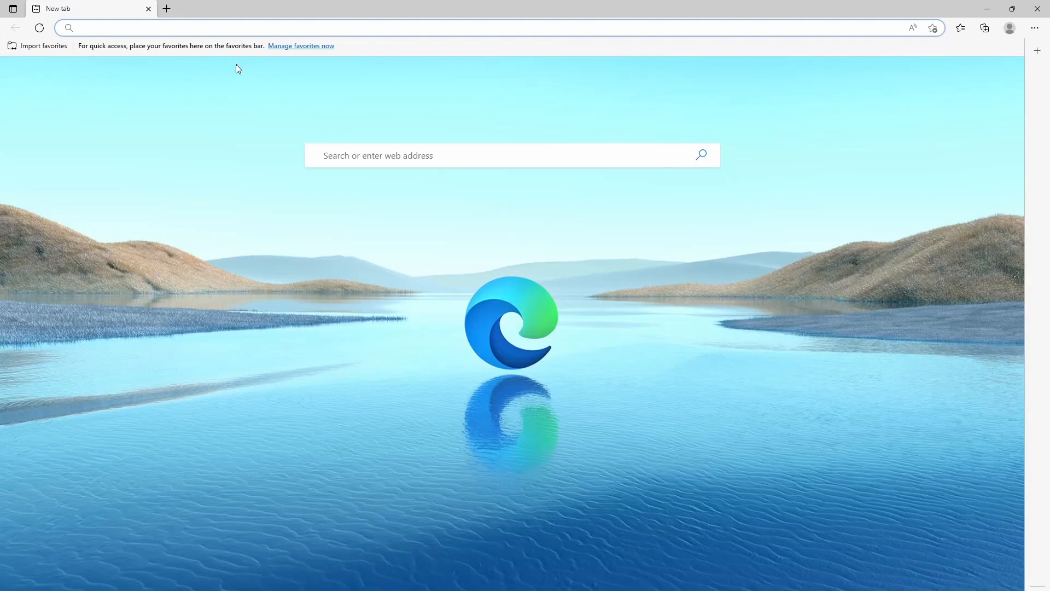
{"action": "type", "text": "htp"}
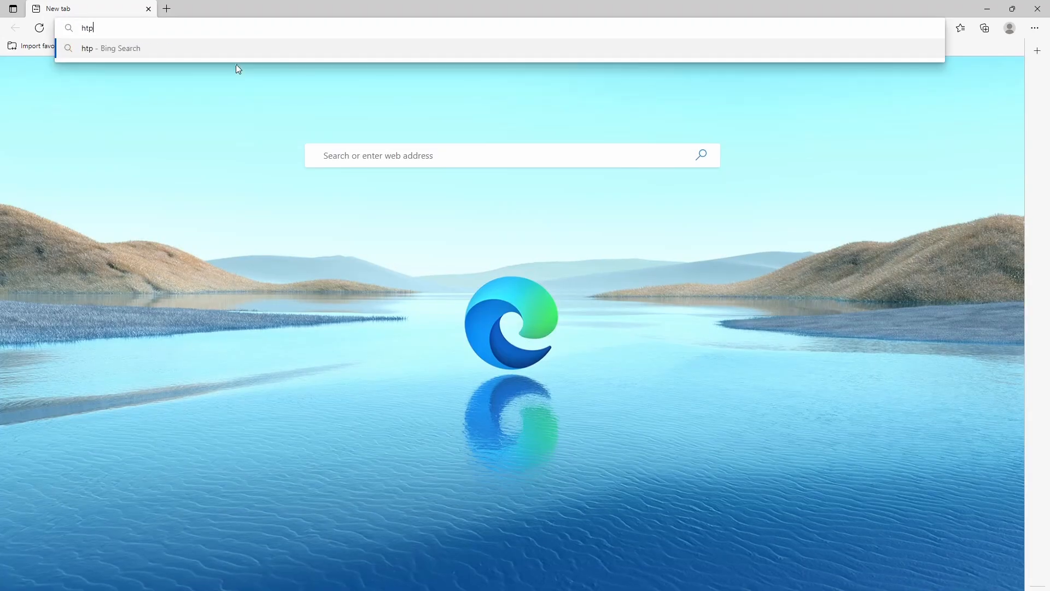
{"action": "key", "text": "BackSpace"}
{"action": "type", "text": "tps:"}
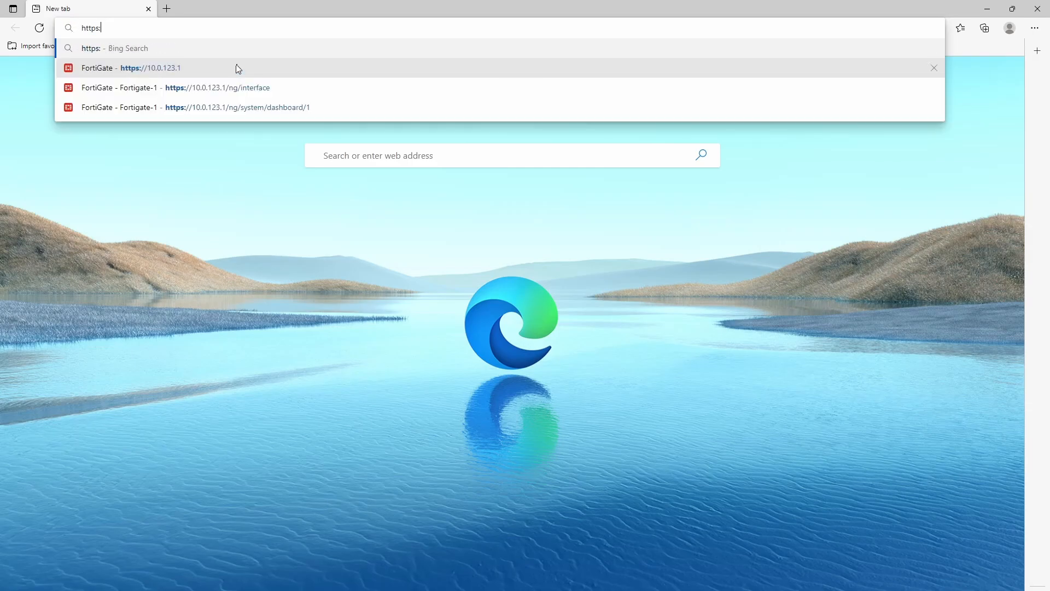
{"action": "type", "text": "/1"}
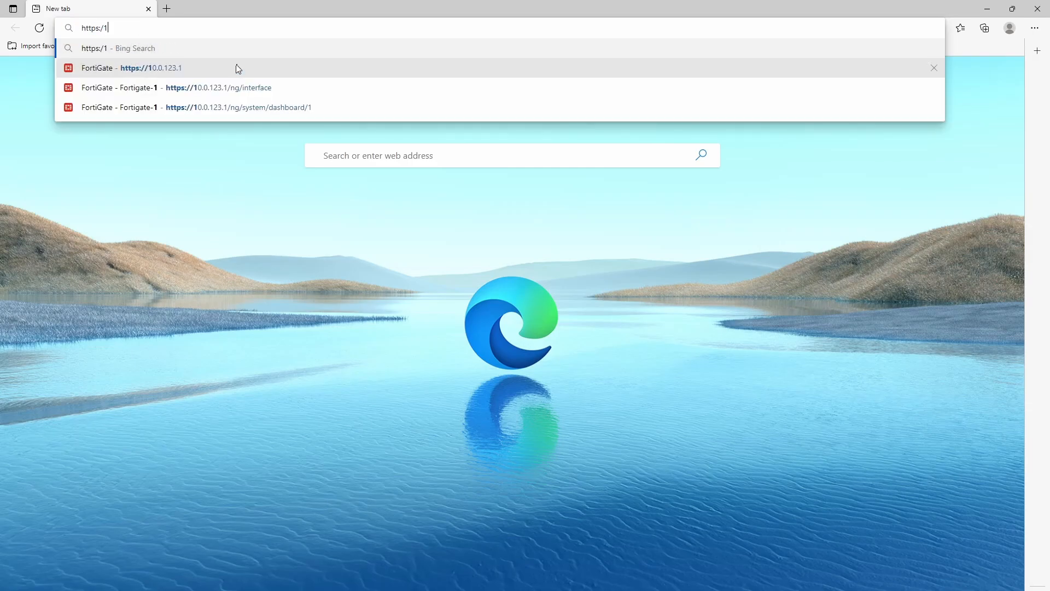
{"action": "key", "text": "BackSpace"}
{"action": "type", "text": "/10"}
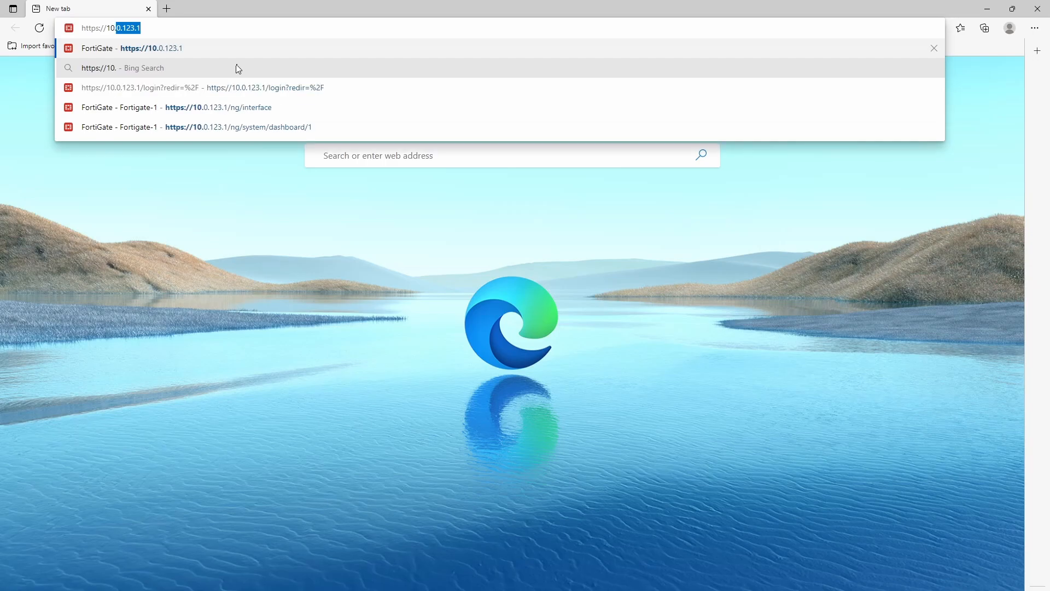
{"action": "type", "text": ".10.10.10."}
{"action": "key", "text": "Return"}
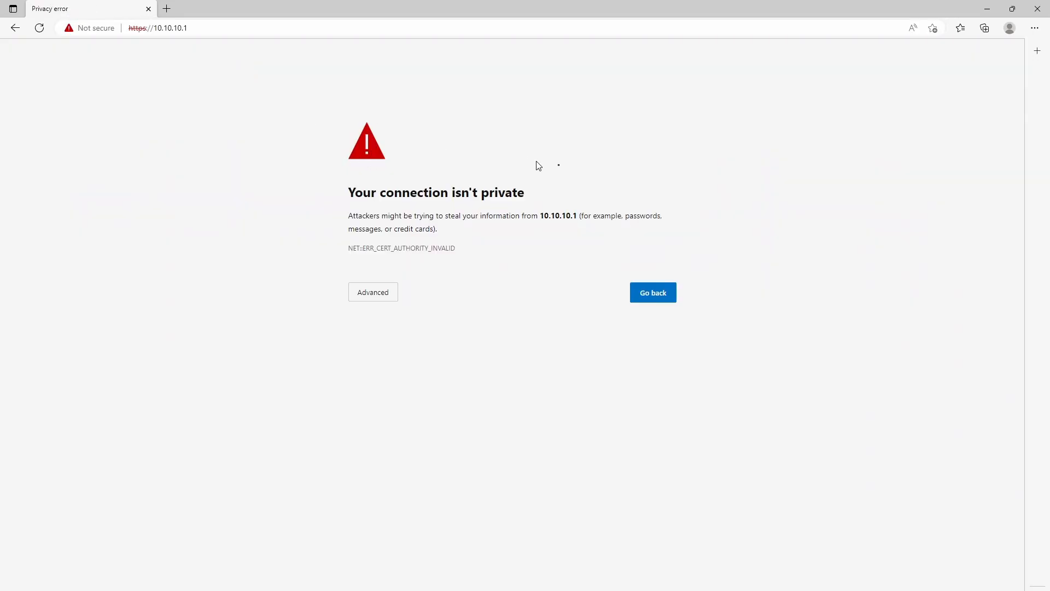
Step: Bypass the certificate warning via Advanced and 'Continue to 10.10.10.1 (unsafe)'
{"action": "left_click_drag", "start_coordinate": [539, 165], "coordinate": [744, 220]}
{"action": "mouse_move", "coordinate": [757, 209]}
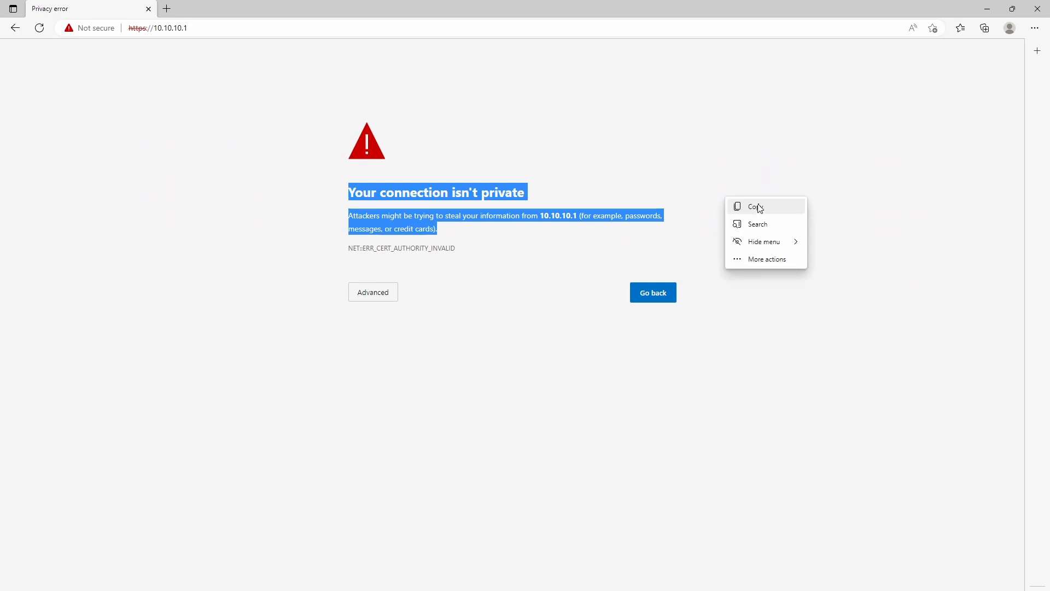
{"action": "left_click", "coordinate": [809, 308]}
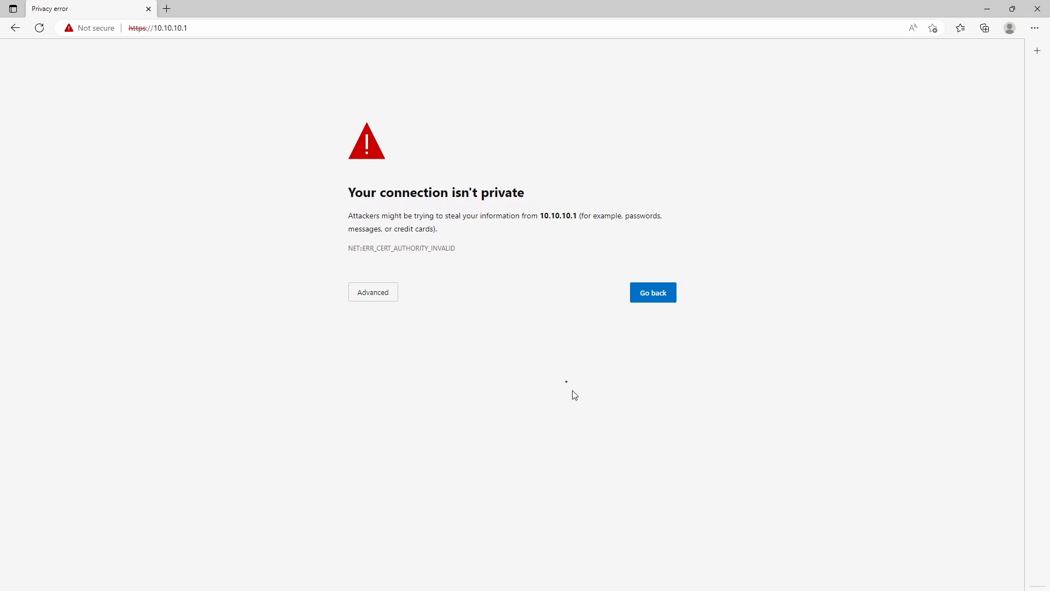
{"action": "left_click", "coordinate": [374, 293]}
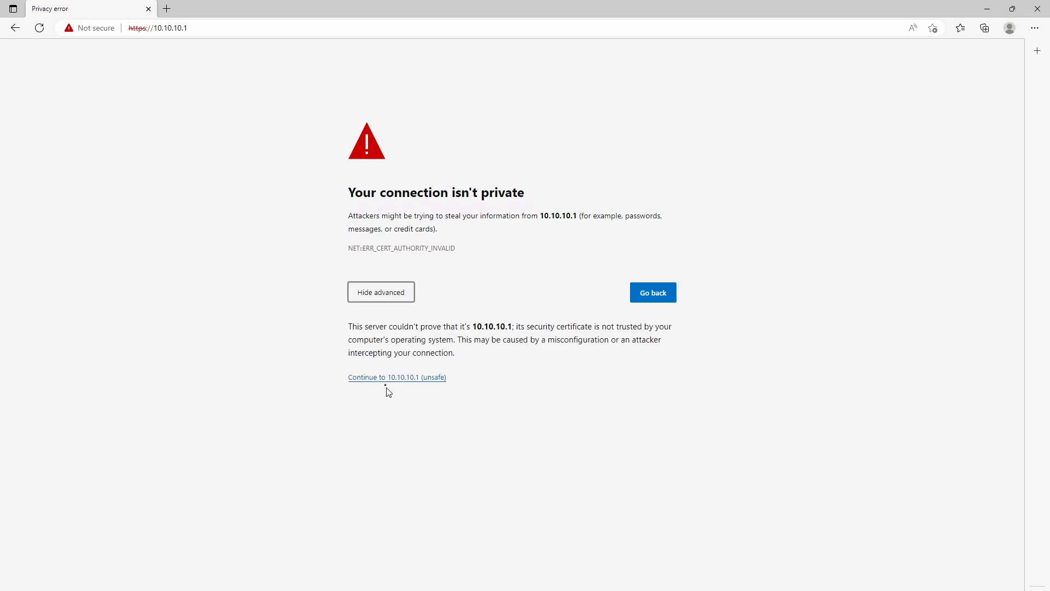
{"action": "left_click", "coordinate": [386, 377]}
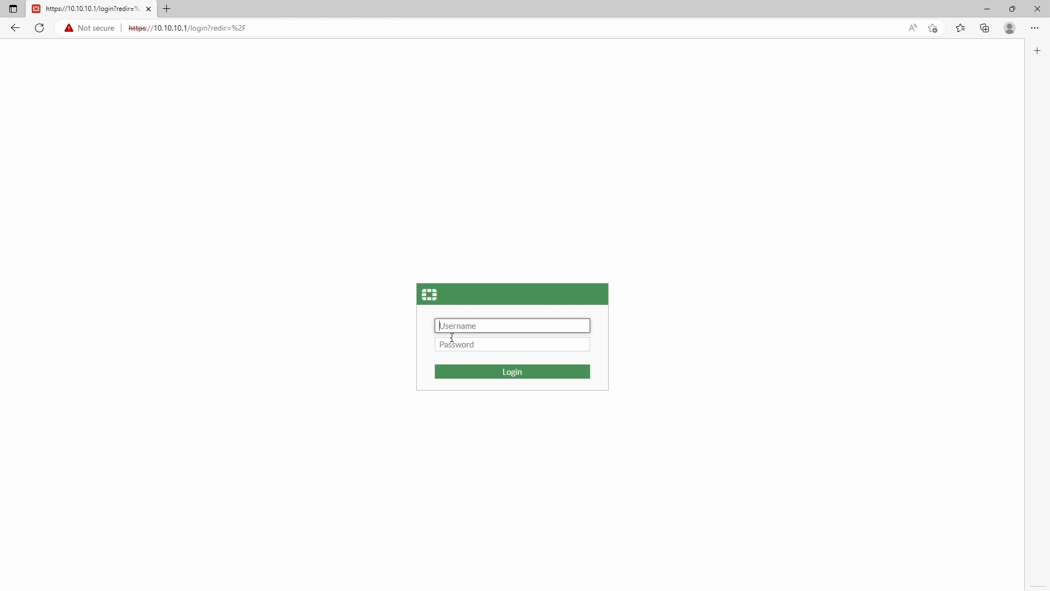
Step: Sign in to the FortiGate web GUI as admin with the administrator password
{"action": "type", "text": "admin"}
{"action": "key", "text": "Tab"}
{"action": "type", "text": "fortinet"}
{"action": "key", "text": "Return"}
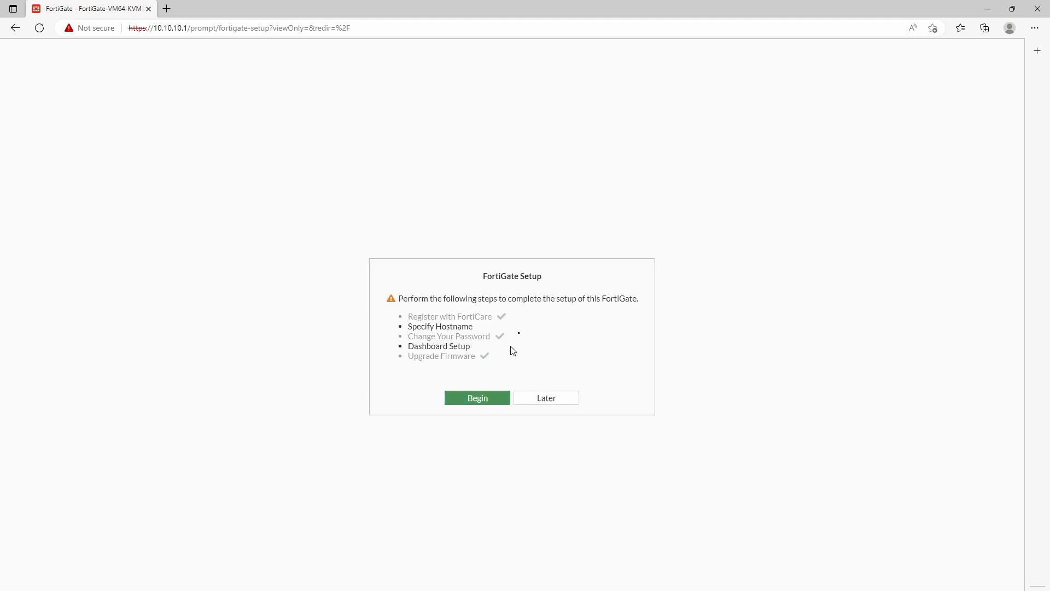
Step: In FortiGate Setup, set the hostname to FGT-1 and accept the Optimal dashboards
{"action": "left_click_drag", "start_coordinate": [487, 276], "coordinate": [569, 286]}
{"action": "left_click", "coordinate": [557, 305]}
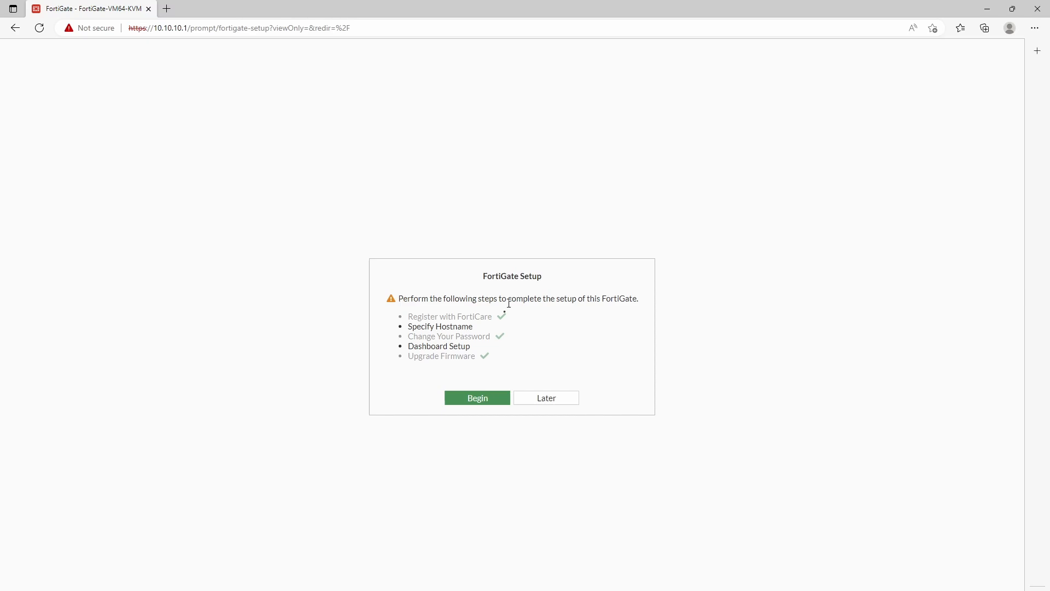
{"action": "left_click", "coordinate": [478, 398]}
{"action": "left_click_drag", "start_coordinate": [658, 364], "coordinate": [526, 372]}
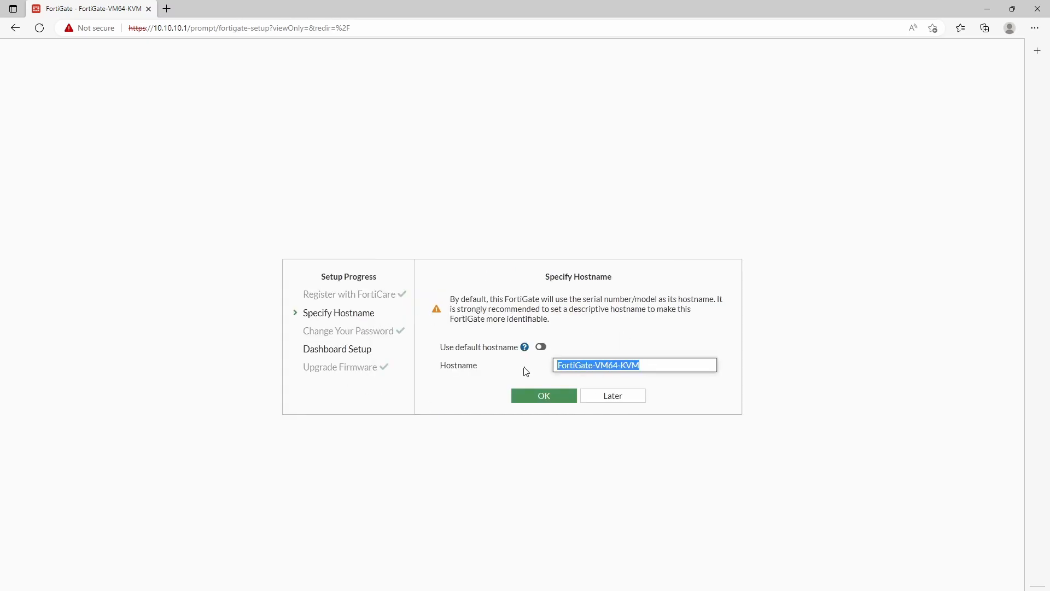
{"action": "type", "text": "FGT-1"}
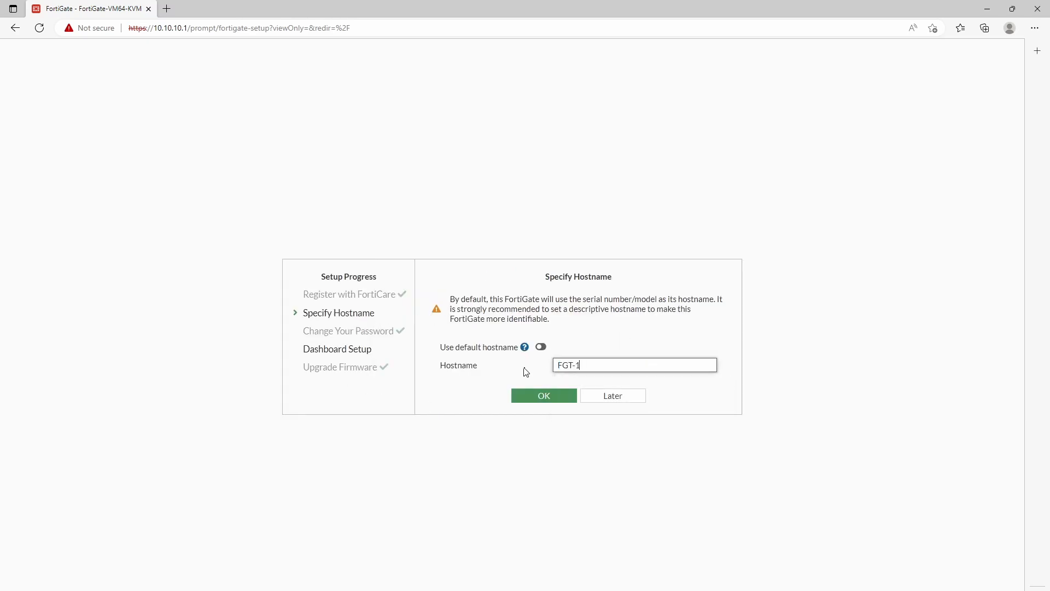
{"action": "left_click", "coordinate": [543, 397]}
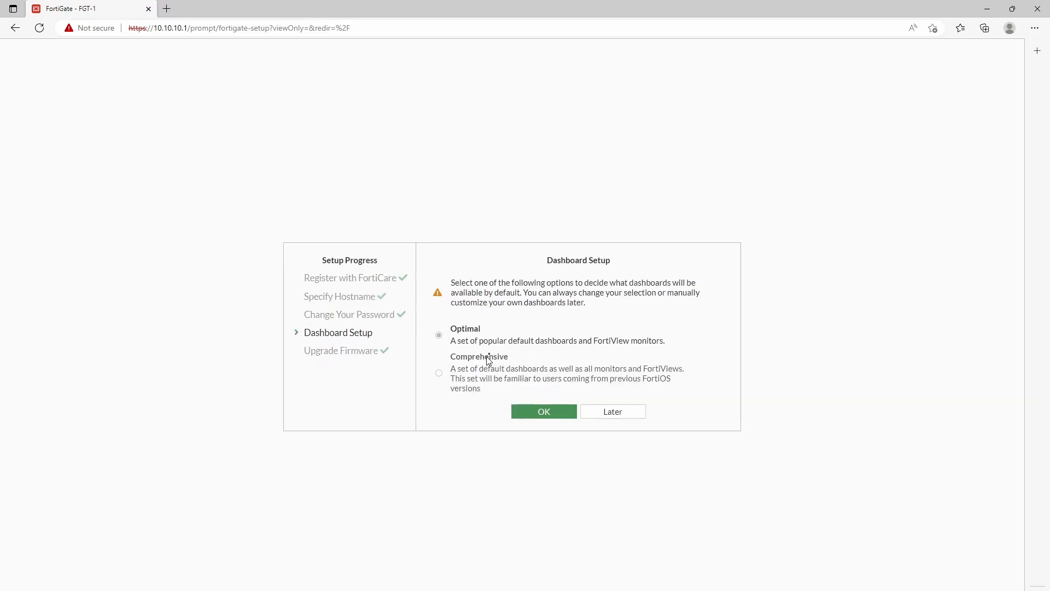
{"action": "left_click", "coordinate": [546, 404]}
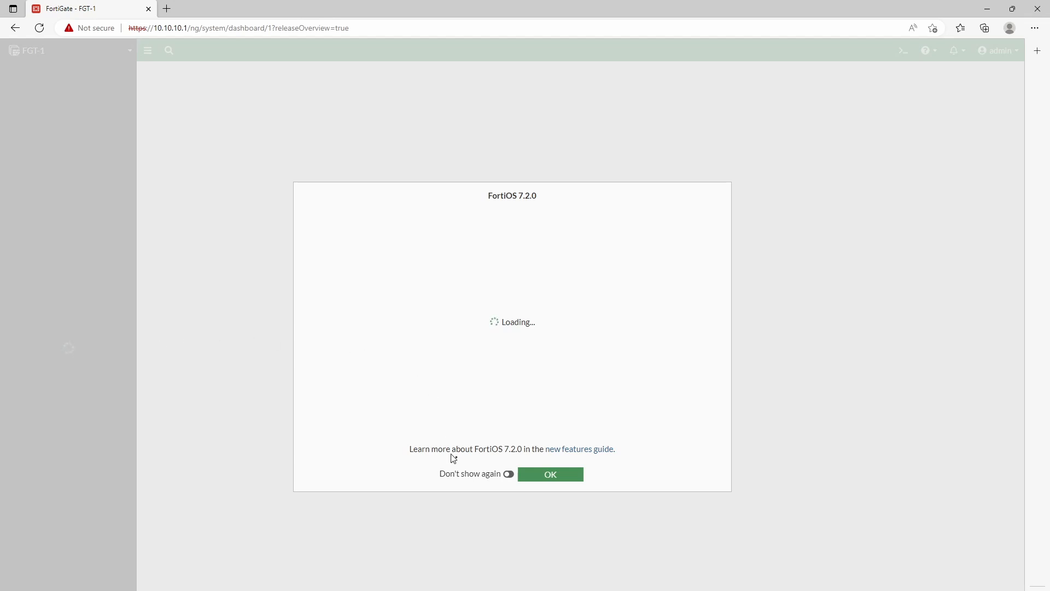
Step: Close the FortiOS 7.2.0 overview and go to System > Settings
{"action": "left_click", "coordinate": [546, 475]}
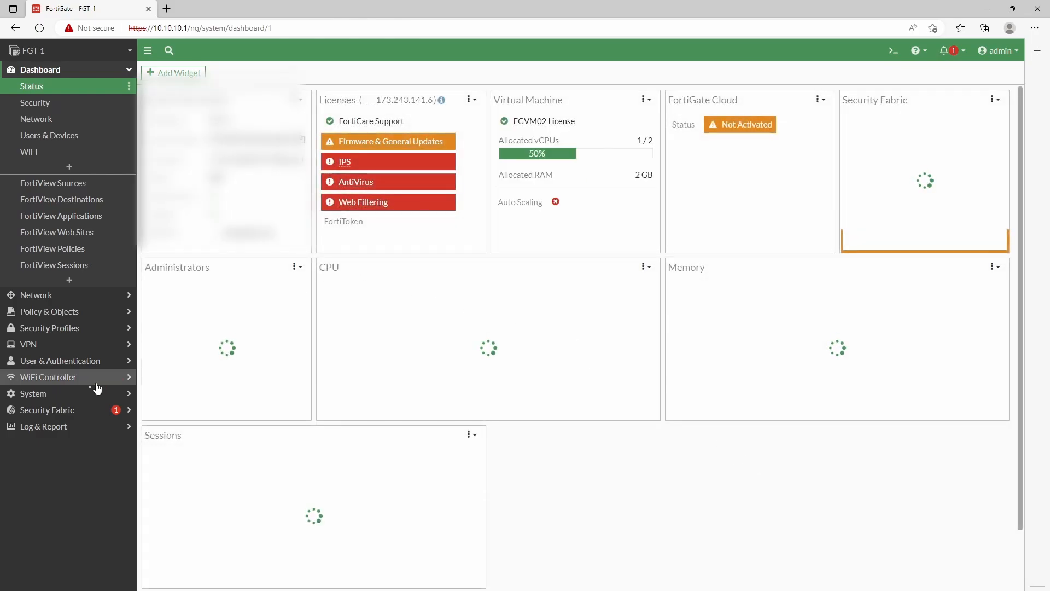
{"action": "left_click", "coordinate": [46, 394]}
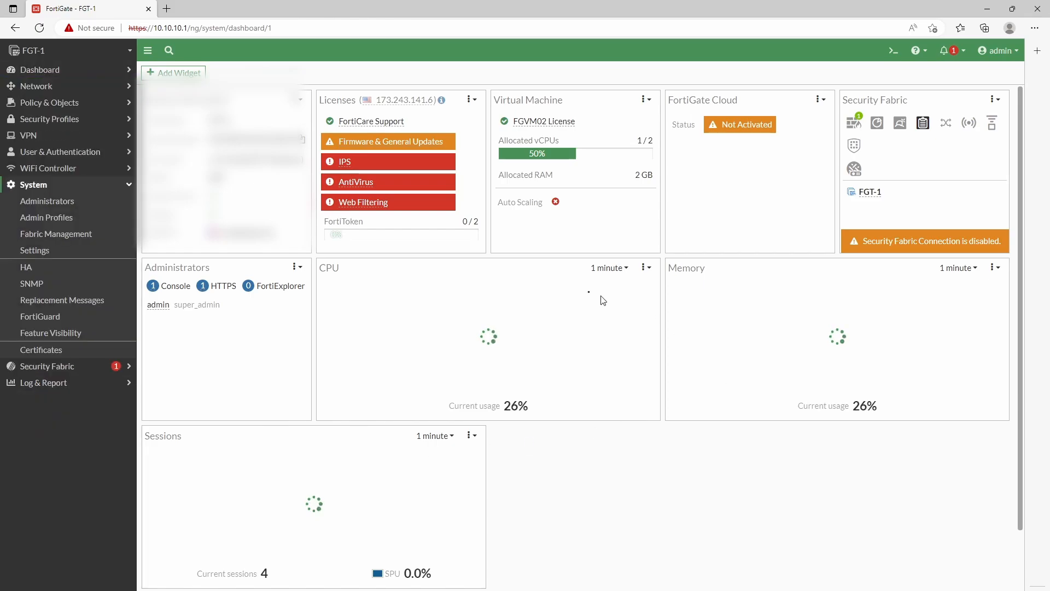
{"action": "left_click", "coordinate": [38, 251]}
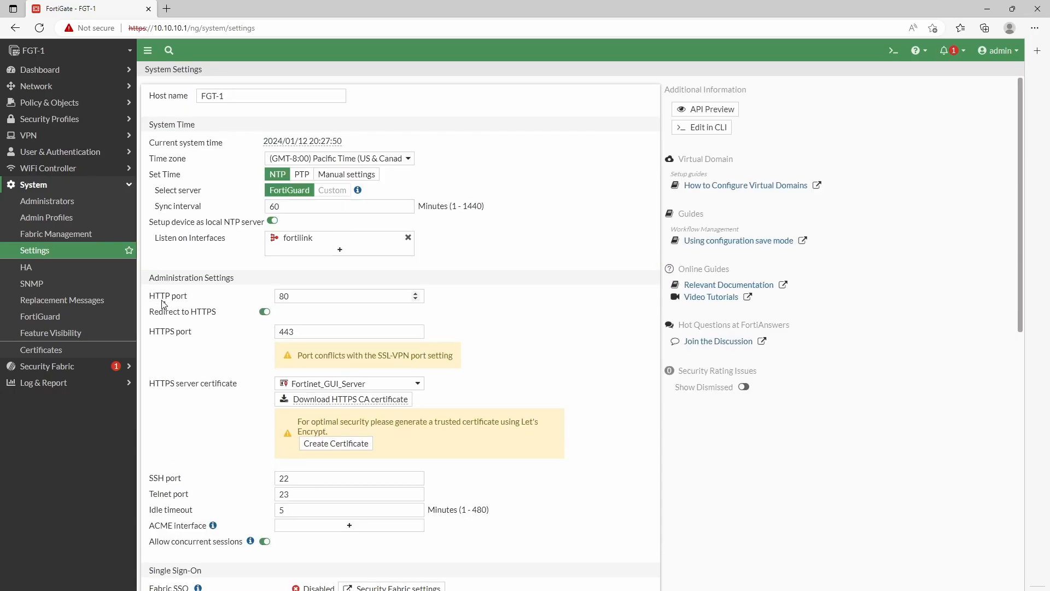
Step: Set the GUI theme to Dark Matter and turn on Central SNAT
{"action": "scroll", "coordinate": [164, 312], "scroll_direction": "down", "scroll_amount": 10}
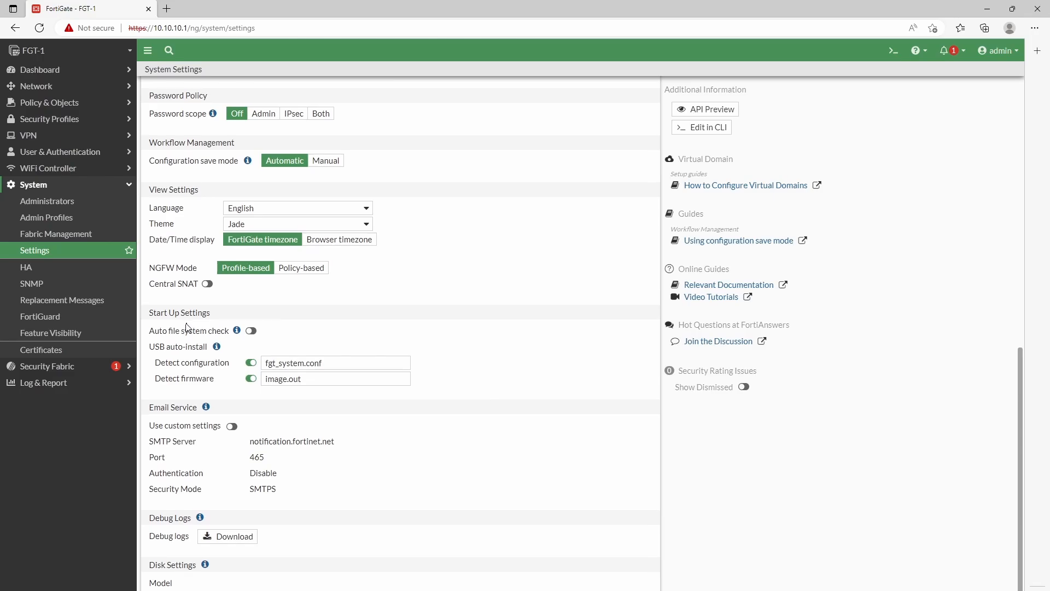
{"action": "left_click", "coordinate": [235, 225]}
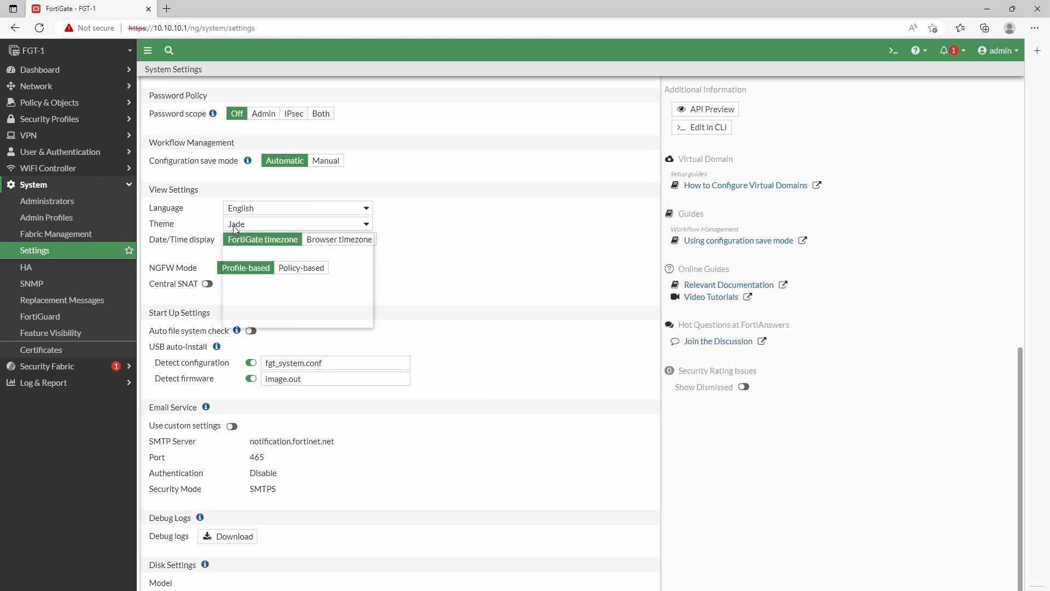
{"action": "left_click", "coordinate": [304, 297]}
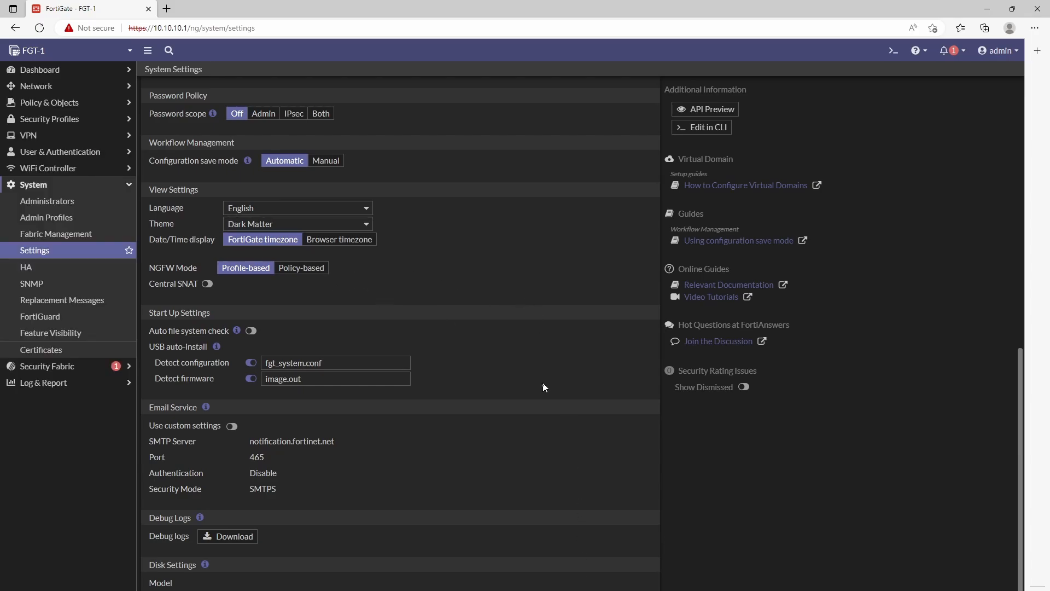
{"action": "left_click_drag", "start_coordinate": [151, 286], "coordinate": [190, 287]}
{"action": "left_click", "coordinate": [207, 283]}
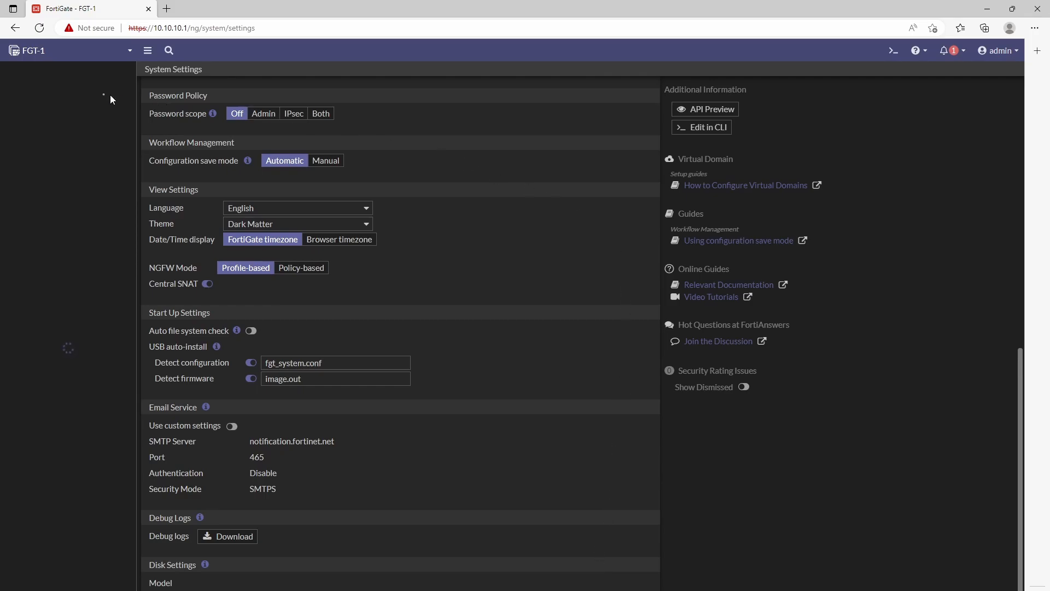
Step: Return to the Dashboard's Status view
{"action": "left_click", "coordinate": [76, 71]}
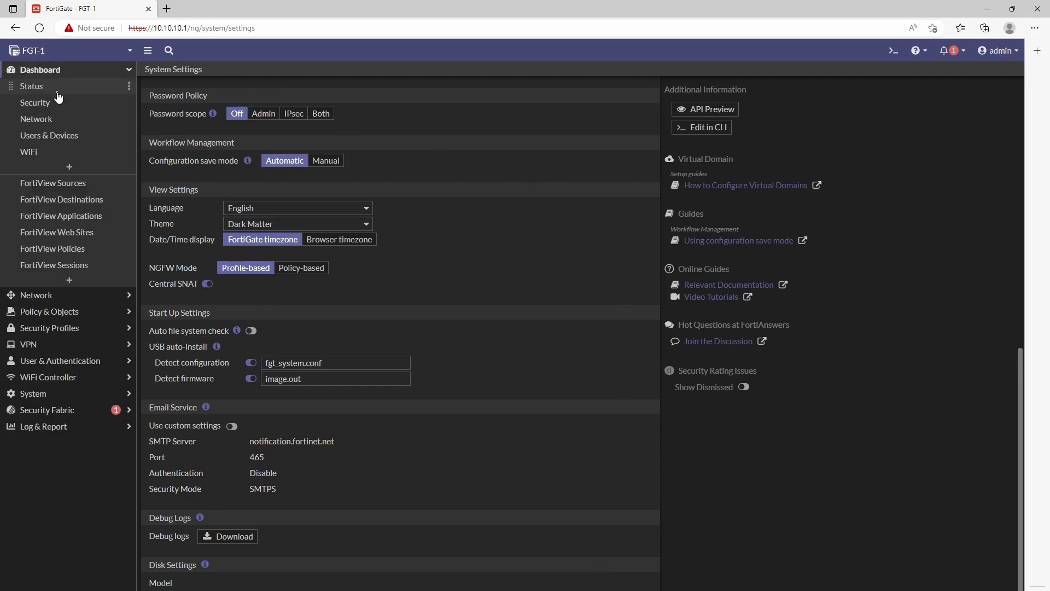
{"action": "left_click", "coordinate": [49, 90]}
{"action": "left_click", "coordinate": [80, 73]}
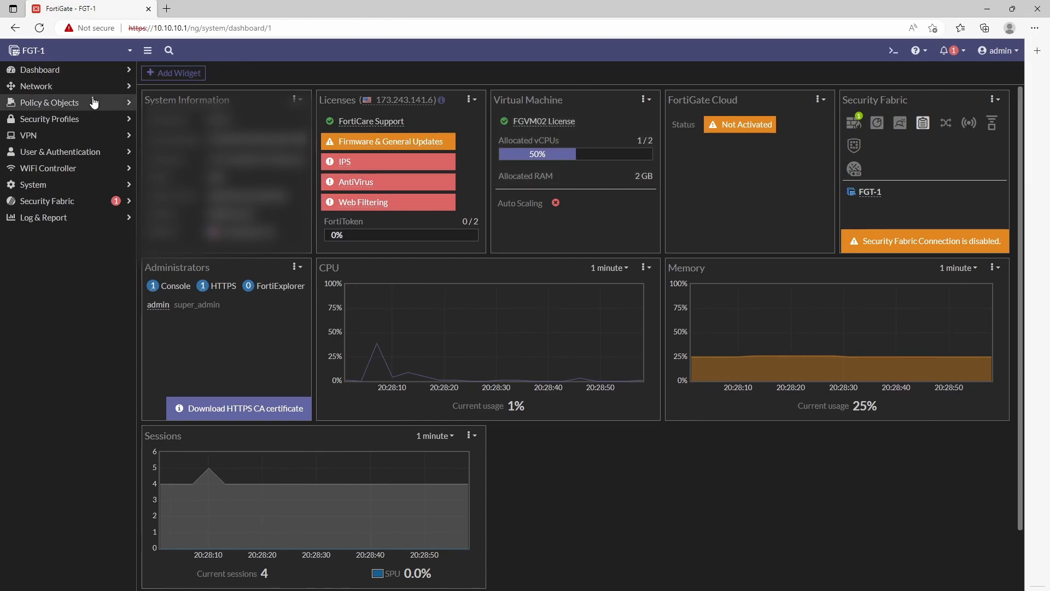
Step: Go to Network > Interfaces to list port1 and port2
{"action": "left_click", "coordinate": [45, 87]}
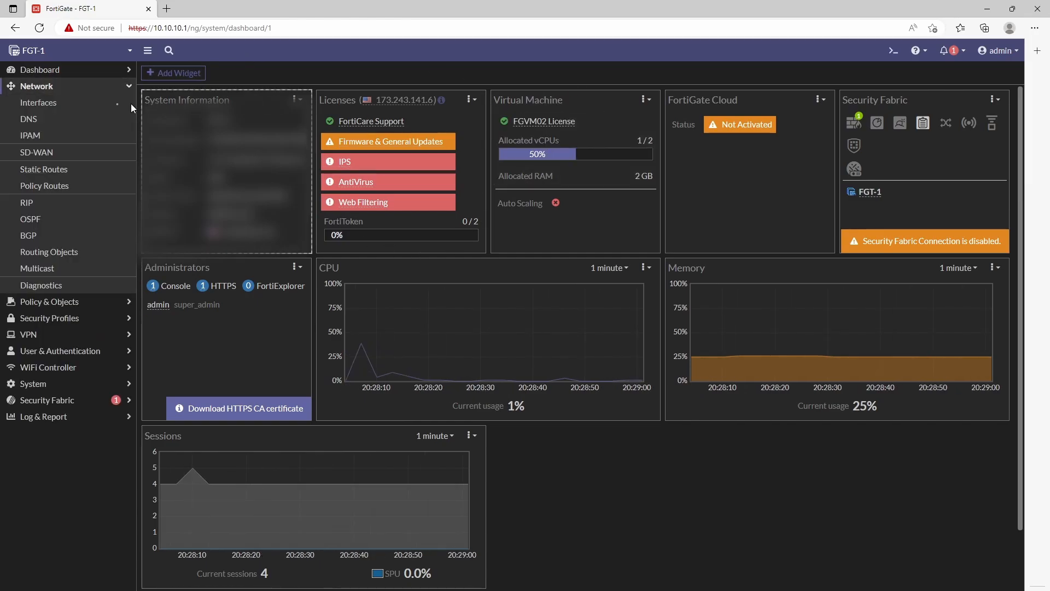
{"action": "left_click", "coordinate": [55, 102]}
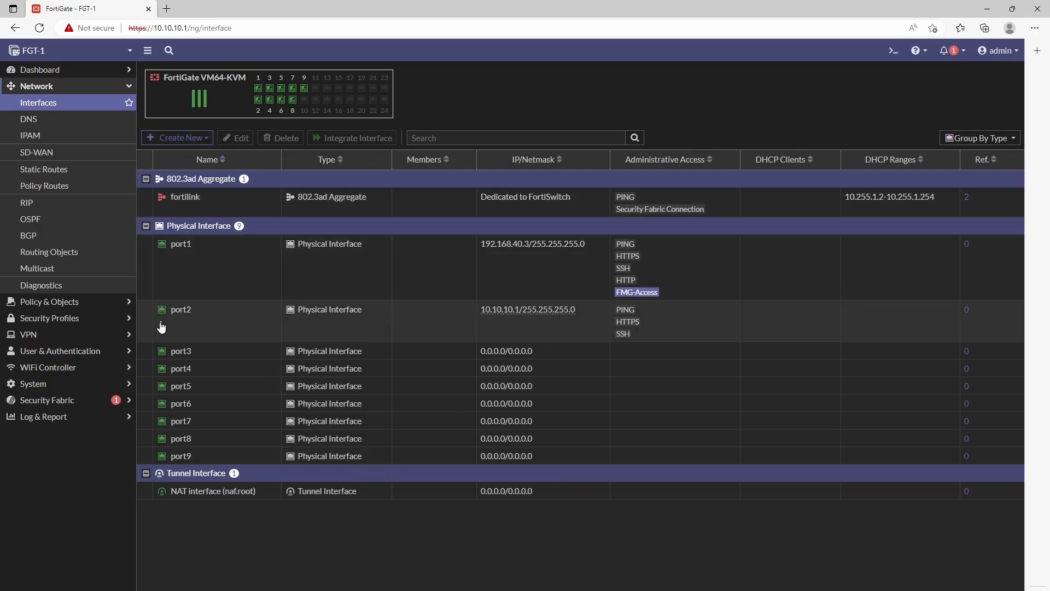
Step: Give port1 the WAN role and remove SSH, HTTP, HTTPS and FMG-Access, leaving only PING
{"action": "double_click", "coordinate": [230, 272]}
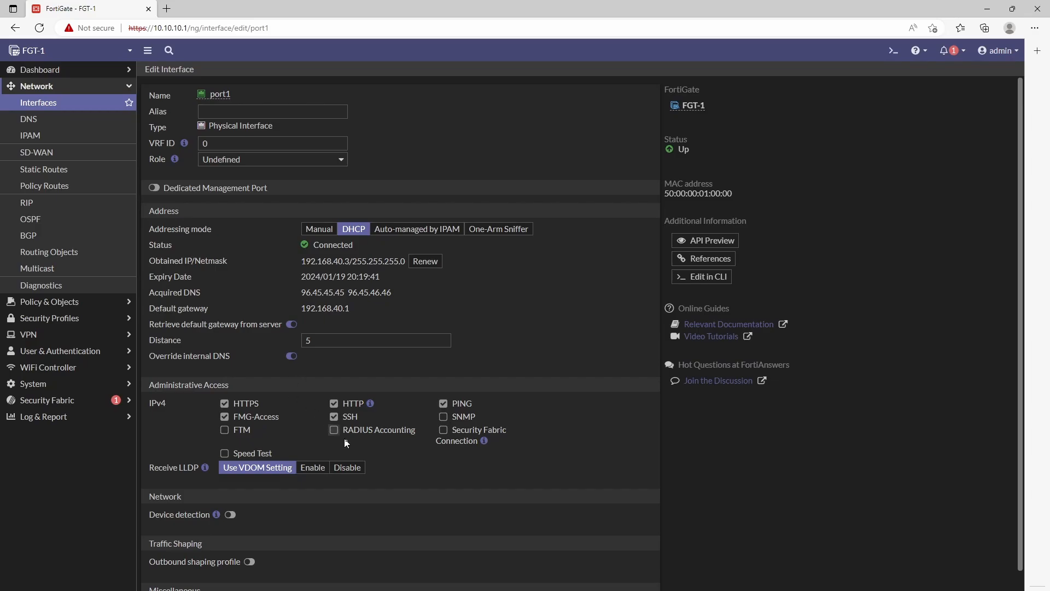
{"action": "left_click", "coordinate": [335, 416]}
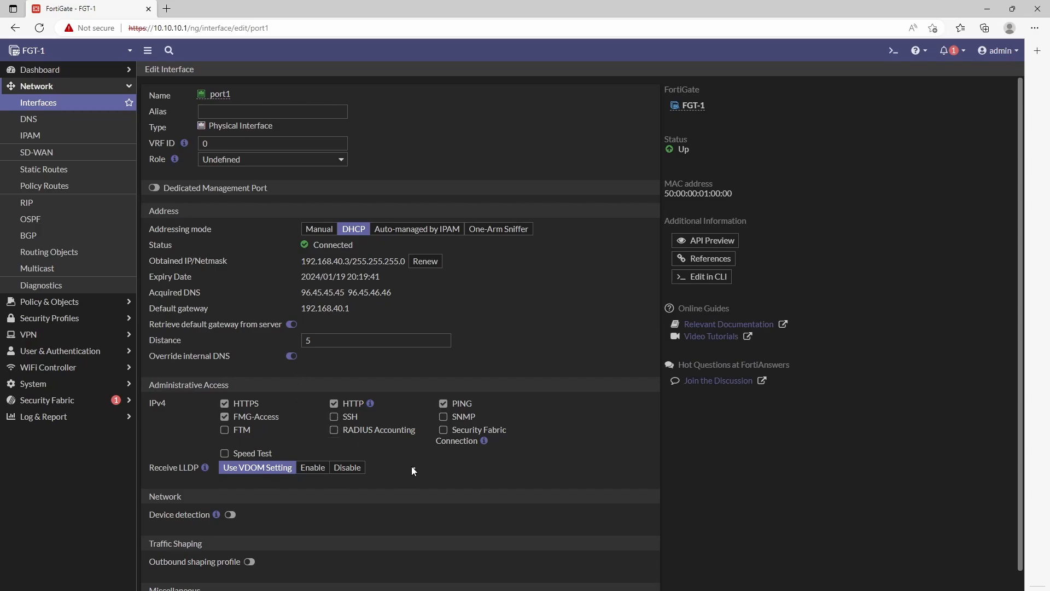
{"action": "left_click", "coordinate": [350, 403]}
{"action": "left_click", "coordinate": [241, 406]}
{"action": "left_click", "coordinate": [225, 417]}
{"action": "left_click", "coordinate": [265, 162]}
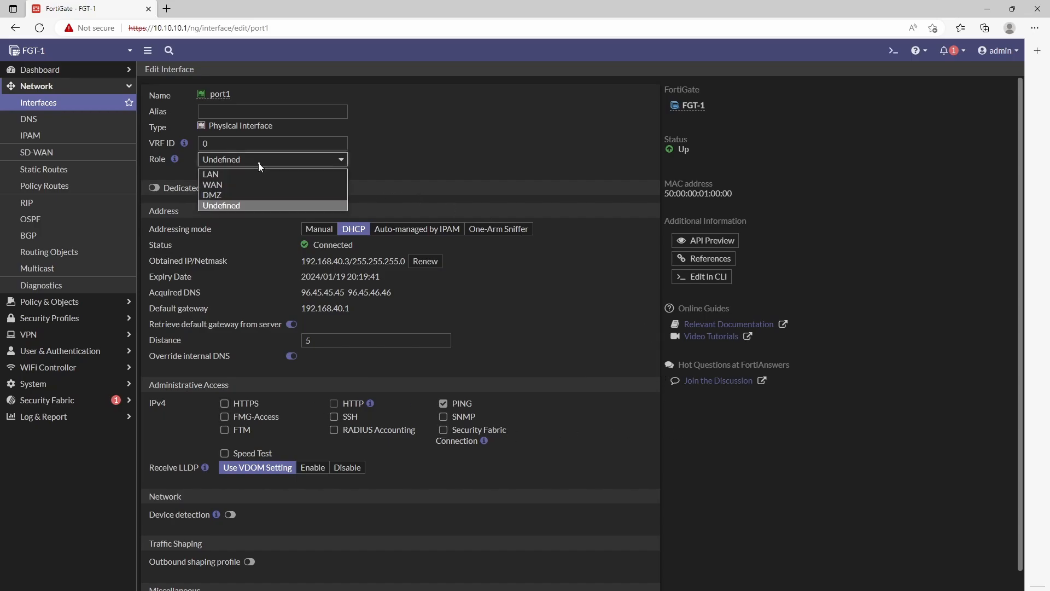
{"action": "left_click", "coordinate": [232, 183]}
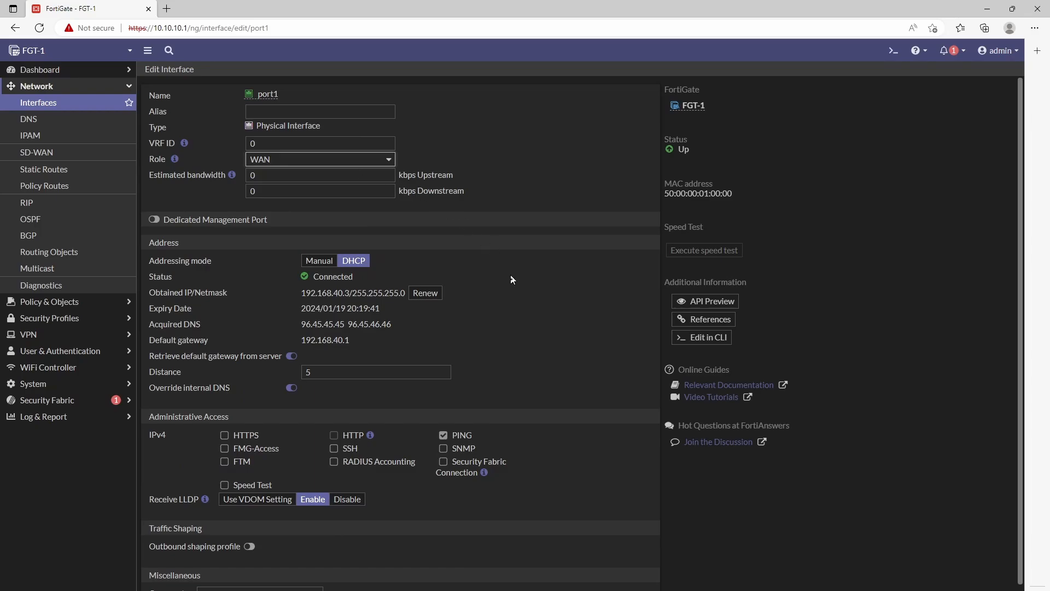
{"action": "scroll", "coordinate": [517, 327], "scroll_direction": "down", "scroll_amount": 1}
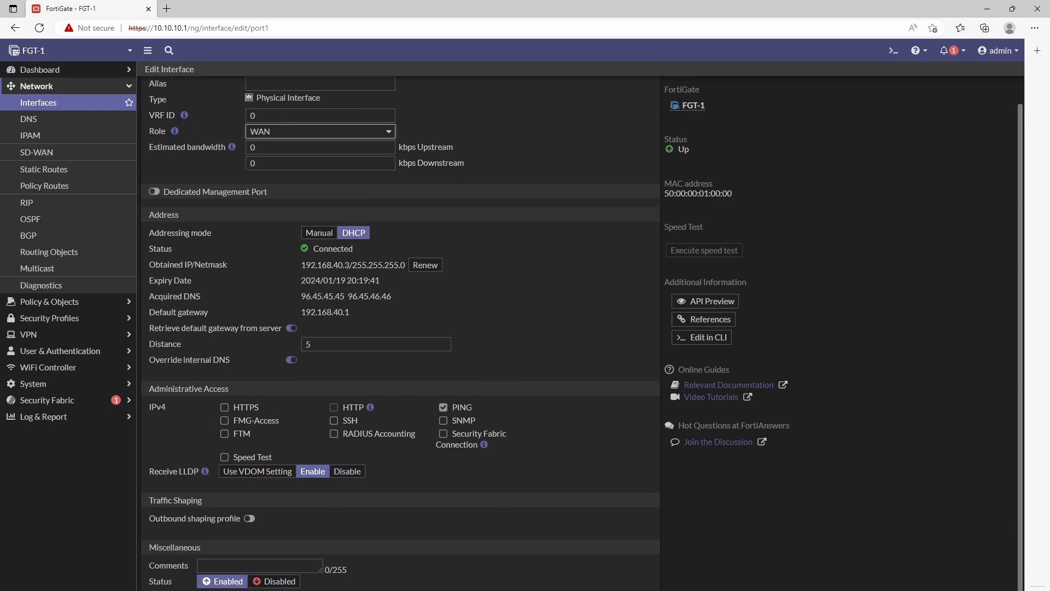
{"action": "left_click", "coordinate": [553, 590]}
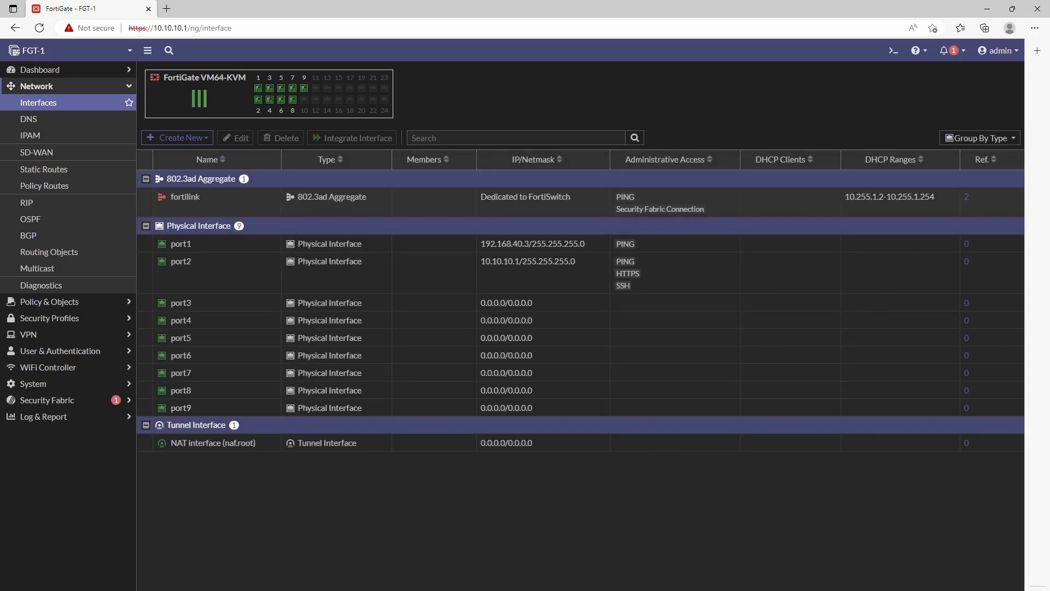
Step: Give port2 the LAN role with DHCP range 10.10.10.50–10.10.10.254, saving despite the admin-session warning
{"action": "double_click", "coordinate": [186, 279]}
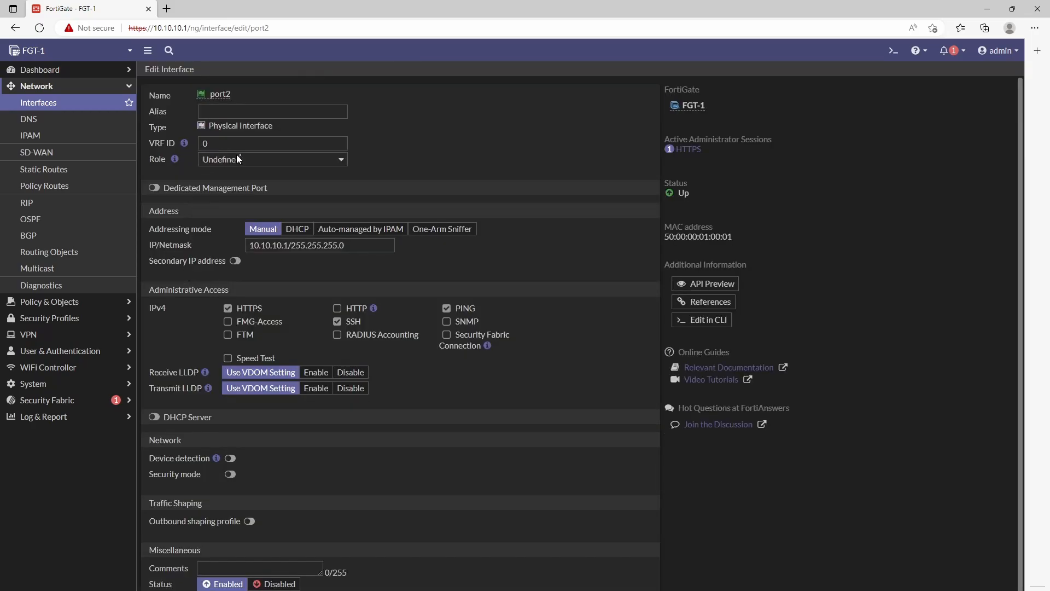
{"action": "left_click", "coordinate": [237, 159]}
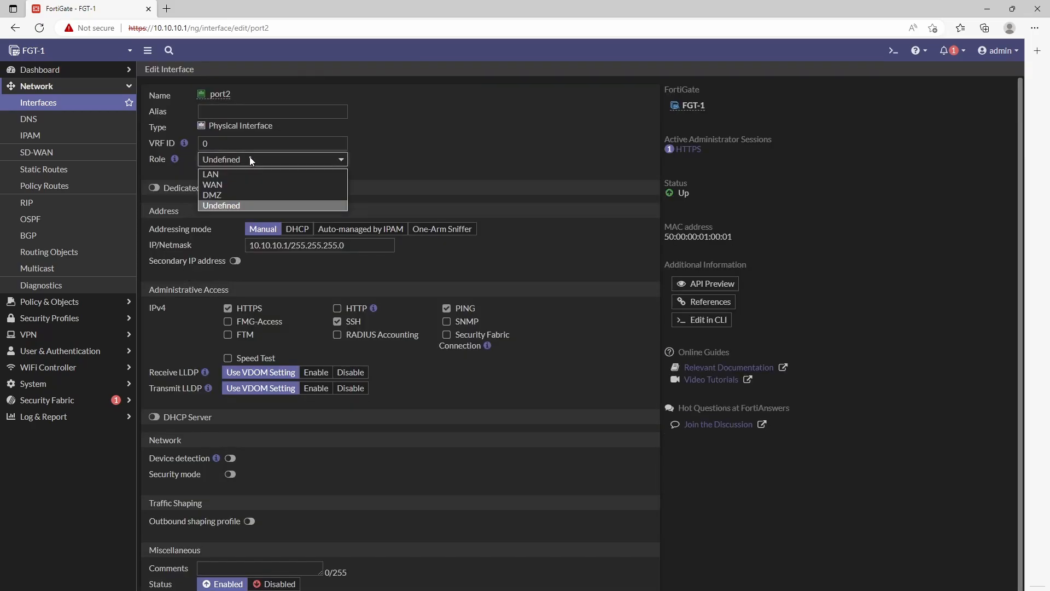
{"action": "left_click", "coordinate": [211, 174]}
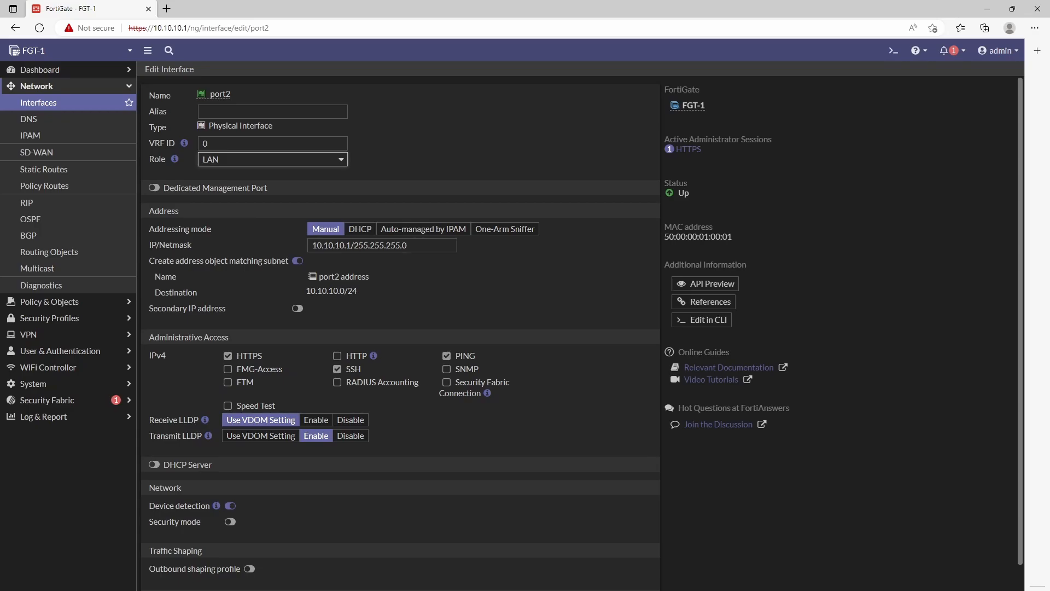
{"action": "left_click", "coordinate": [164, 466]}
{"action": "scroll", "coordinate": [482, 495], "scroll_direction": "down", "scroll_amount": 1}
{"action": "scroll", "coordinate": [487, 496], "scroll_direction": "down", "scroll_amount": 1}
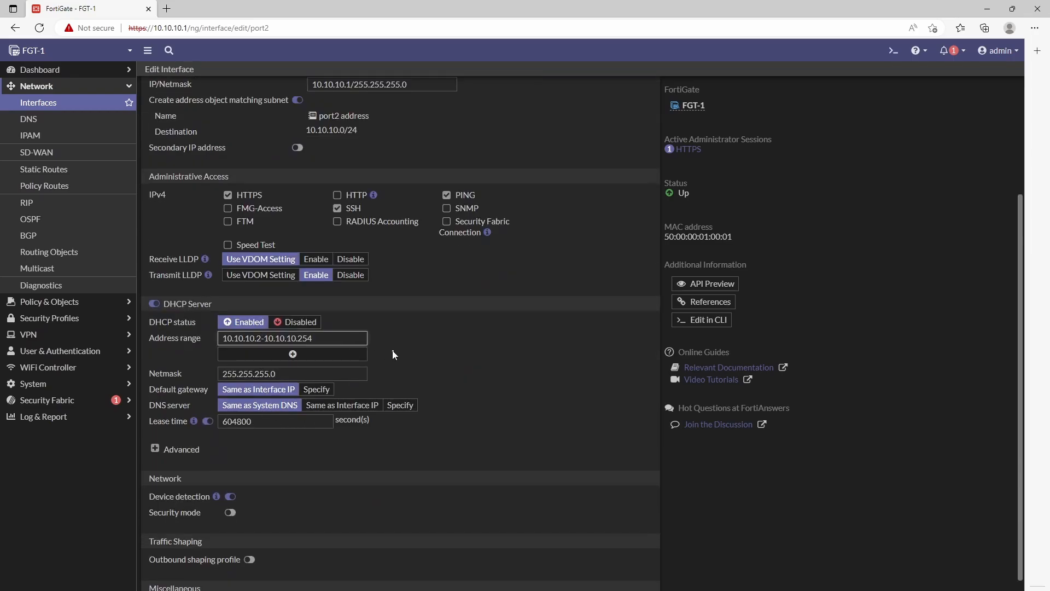
{"action": "key", "text": "BackSpace"}
{"action": "type", "text": "50"}
{"action": "left_click", "coordinate": [513, 587]}
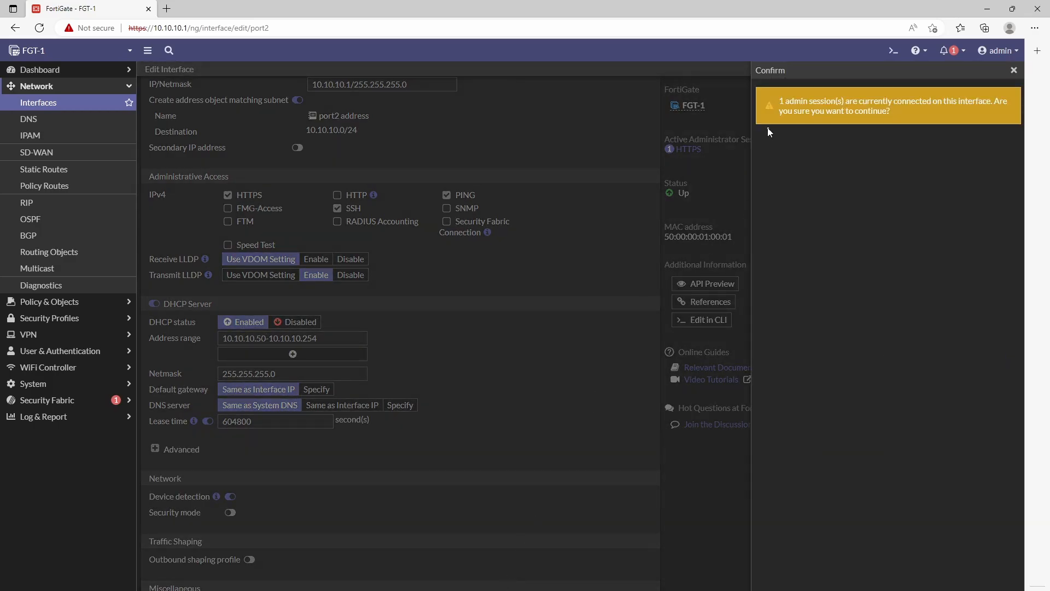
{"action": "left_click_drag", "start_coordinate": [792, 100], "coordinate": [932, 115]}
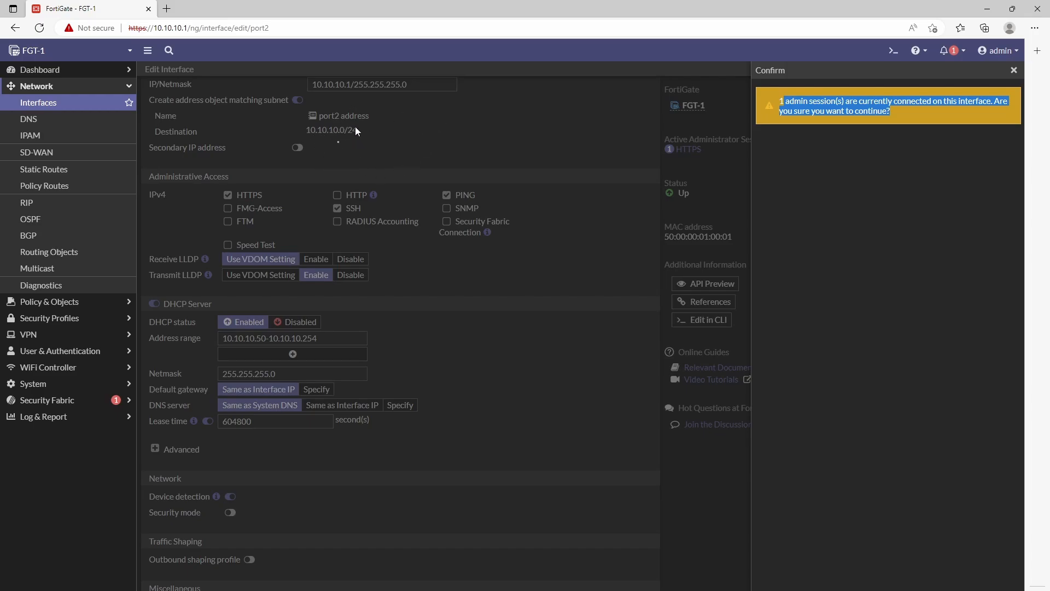
{"action": "left_click", "coordinate": [858, 589]}
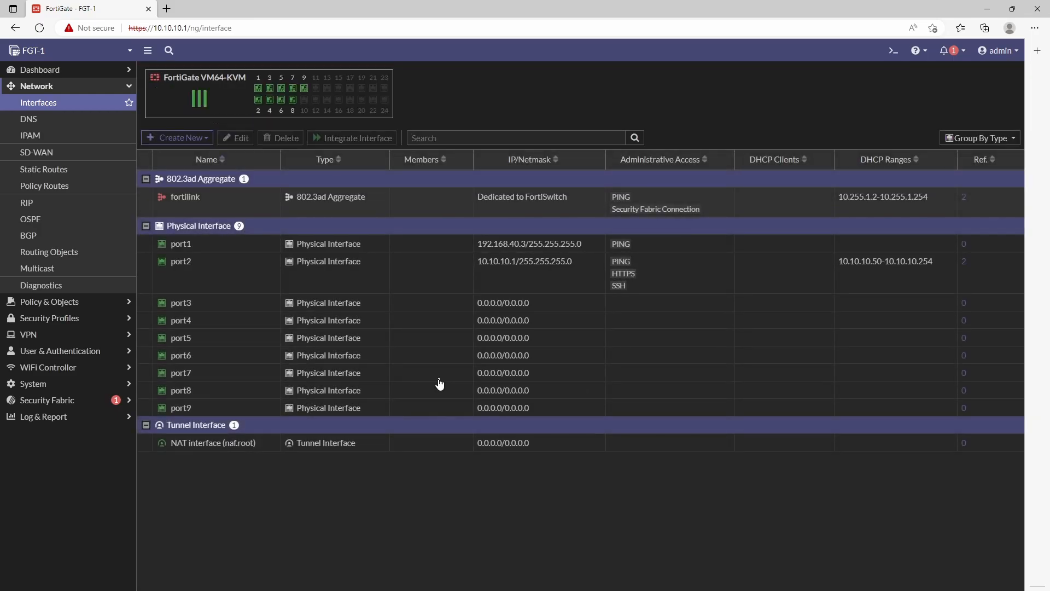
Step: Check port1's settings without changing them, then bring up the Create New options
{"action": "double_click", "coordinate": [229, 247]}
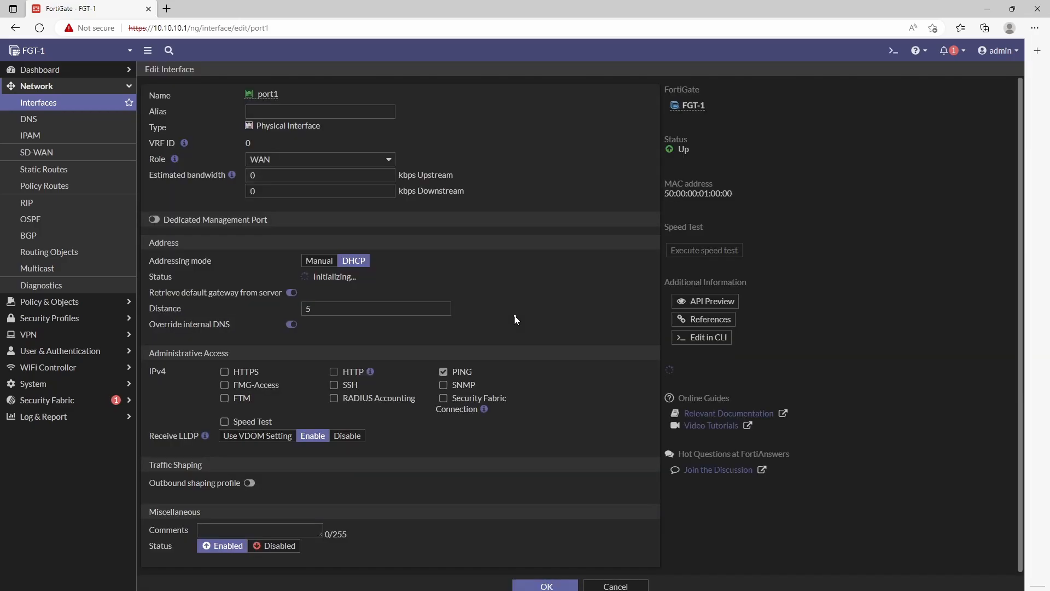
{"action": "left_click", "coordinate": [596, 589]}
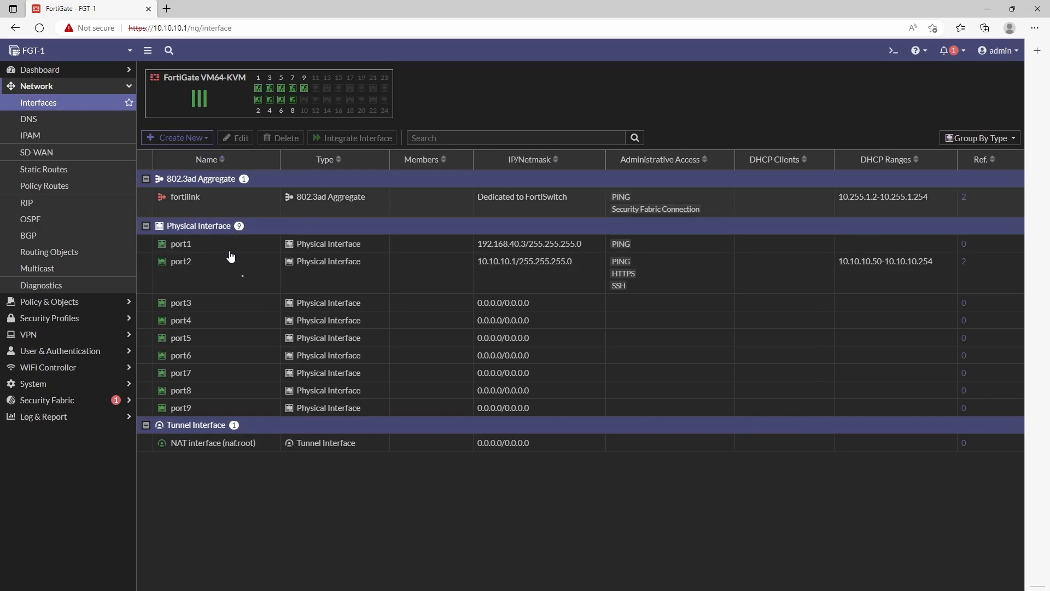
{"action": "left_click", "coordinate": [208, 140]}
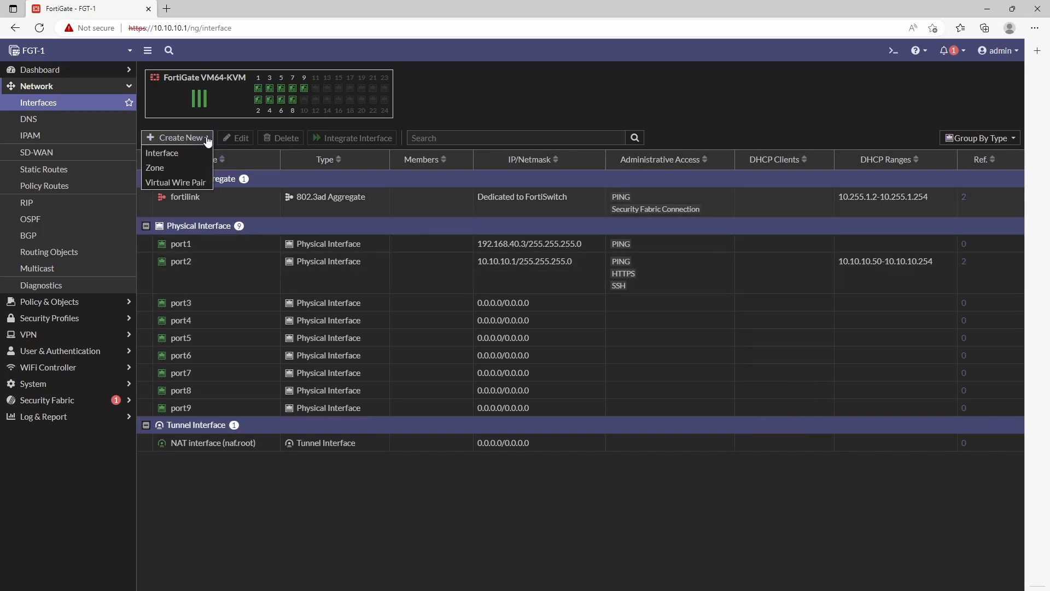
Step: Create zone LAN with member port2, intra-zone traffic allowed, and comment 'LAN FACING'
{"action": "left_click", "coordinate": [159, 168]}
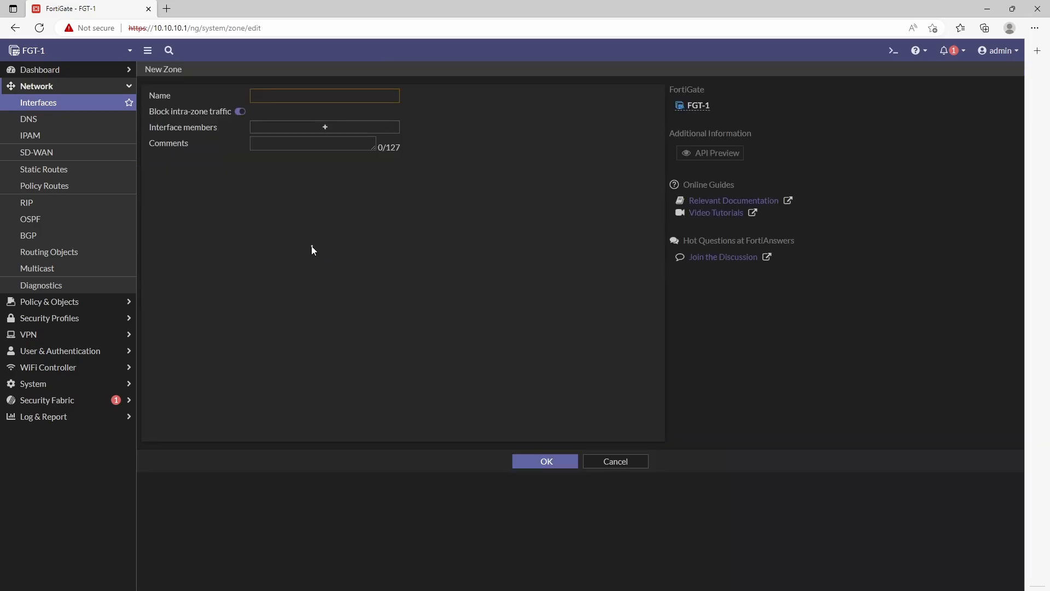
{"action": "left_click", "coordinate": [294, 94]}
{"action": "type", "text": "ILAN"}
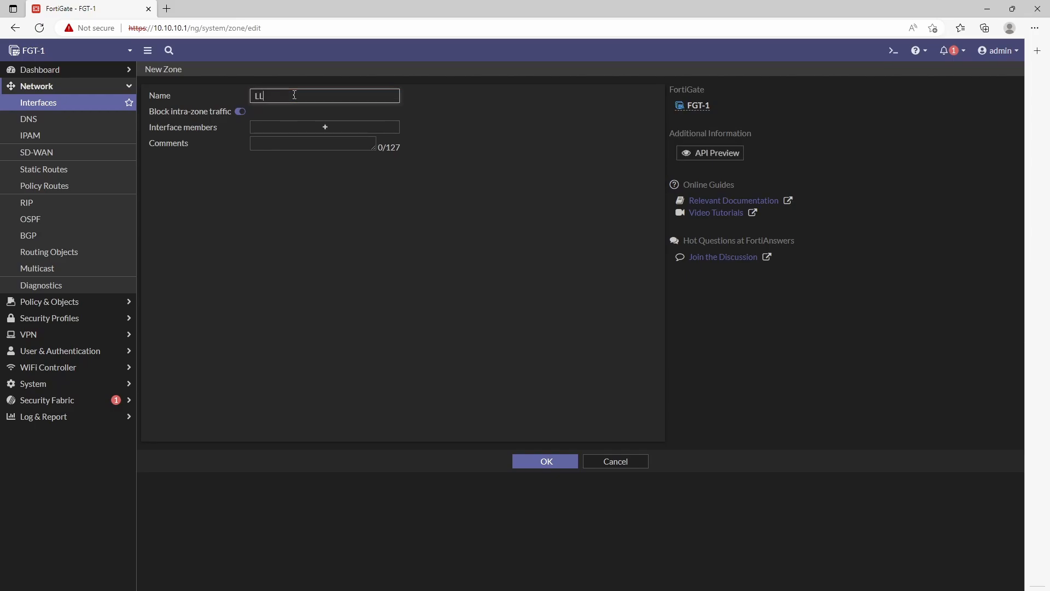
{"action": "key", "text": "BackSpace"}
{"action": "type", "text": "AN"}
{"action": "left_click", "coordinate": [239, 111]}
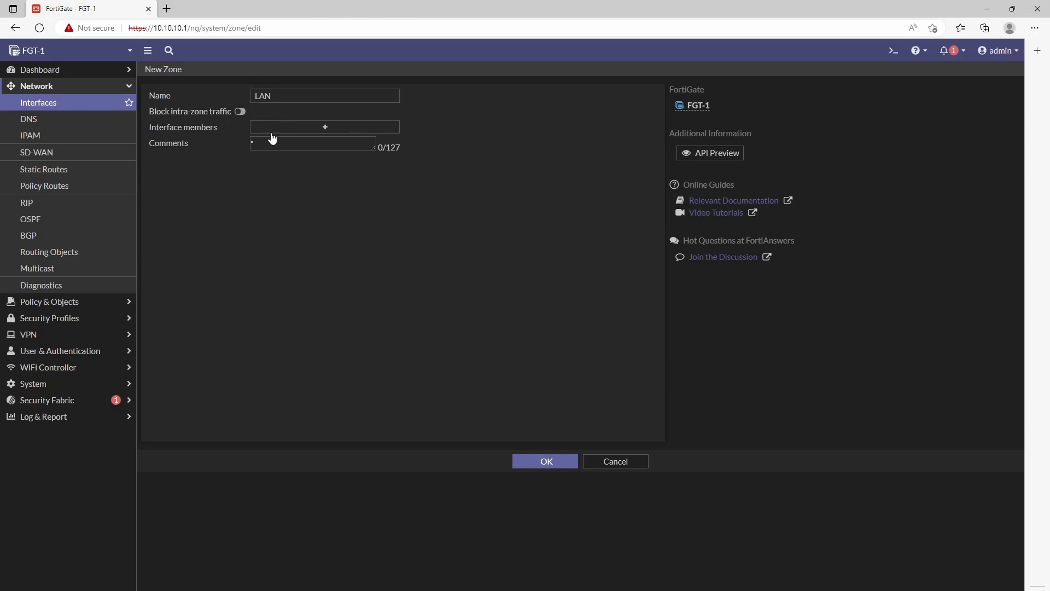
{"action": "left_click", "coordinate": [328, 128]}
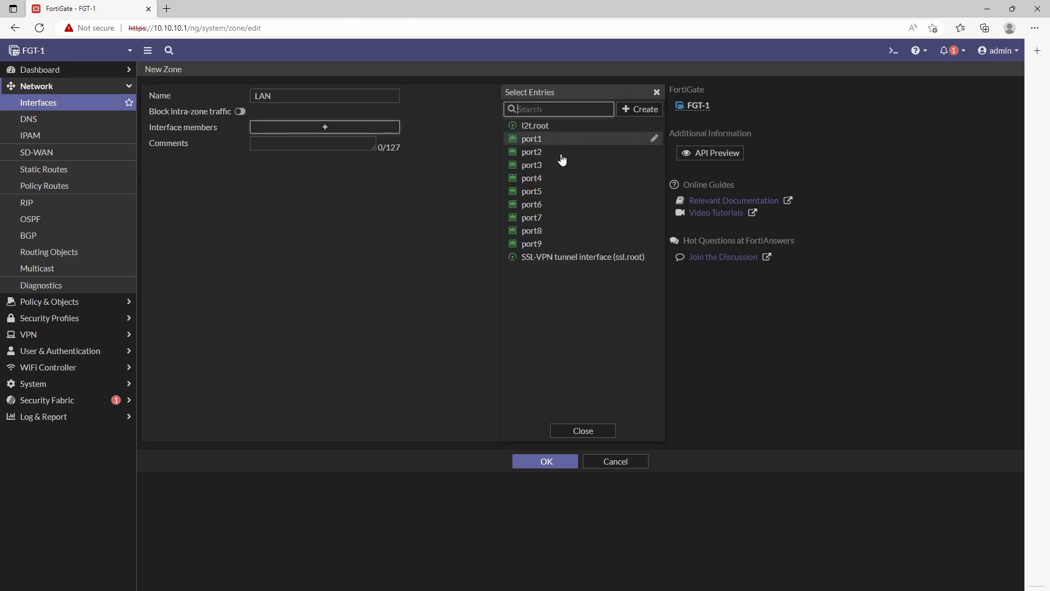
{"action": "left_click", "coordinate": [540, 153]}
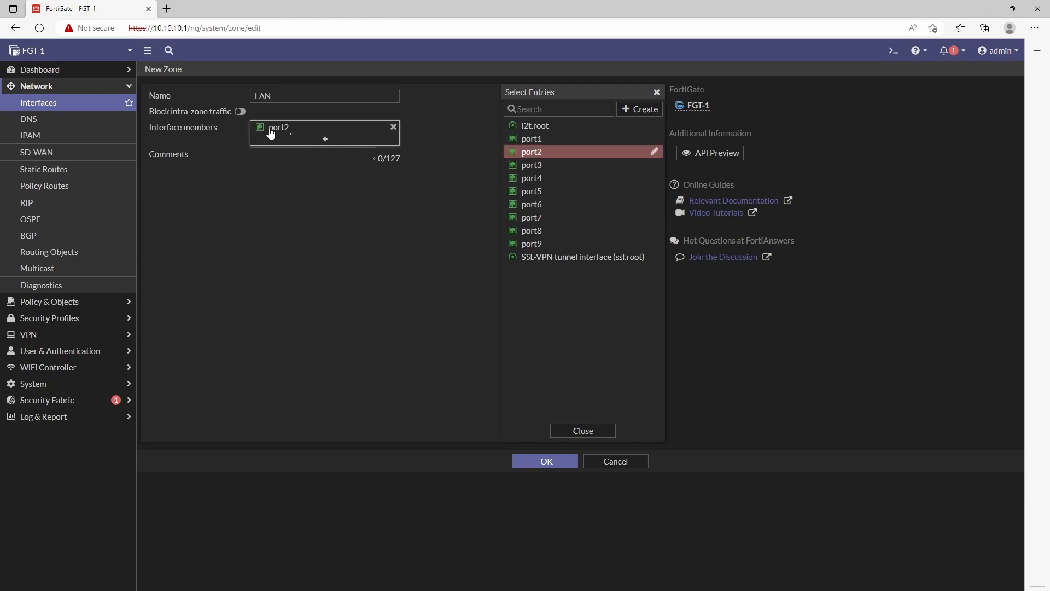
{"action": "left_click", "coordinate": [584, 430]}
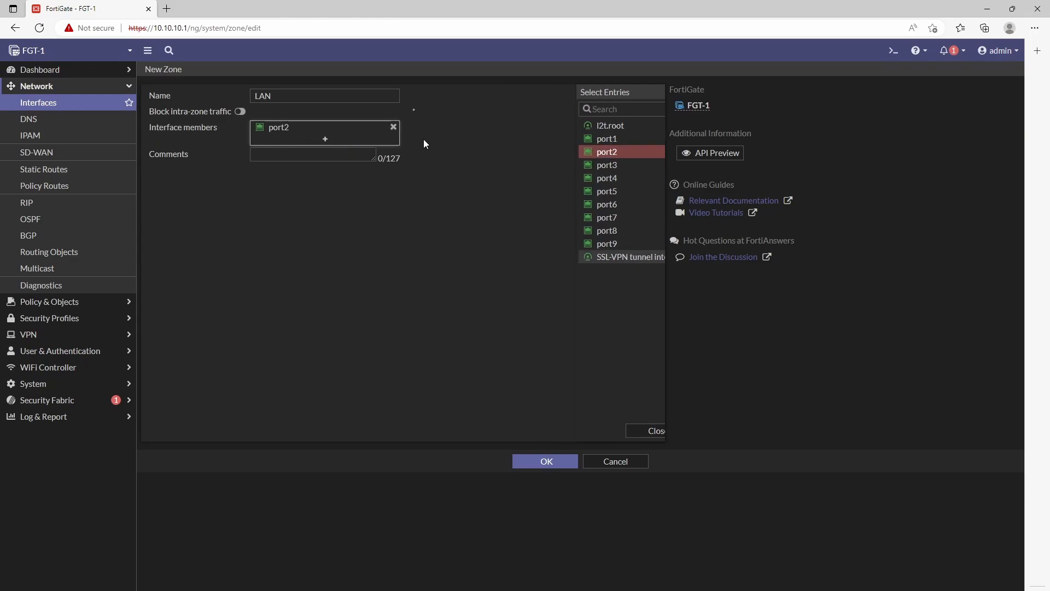
{"action": "left_click", "coordinate": [313, 156]}
{"action": "type", "text": "L"}
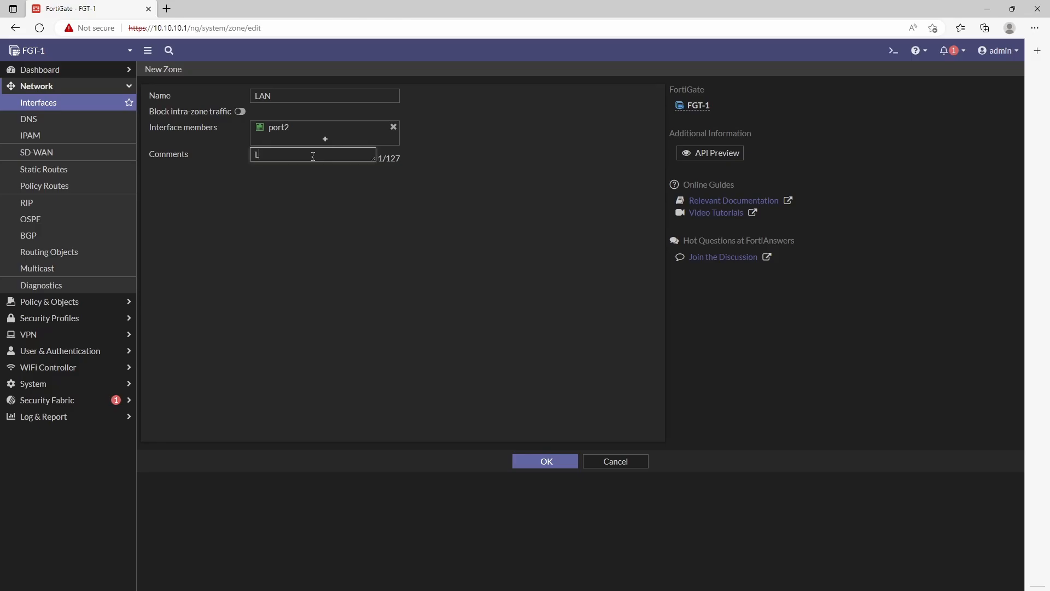
{"action": "type", "text": "AN FACING"}
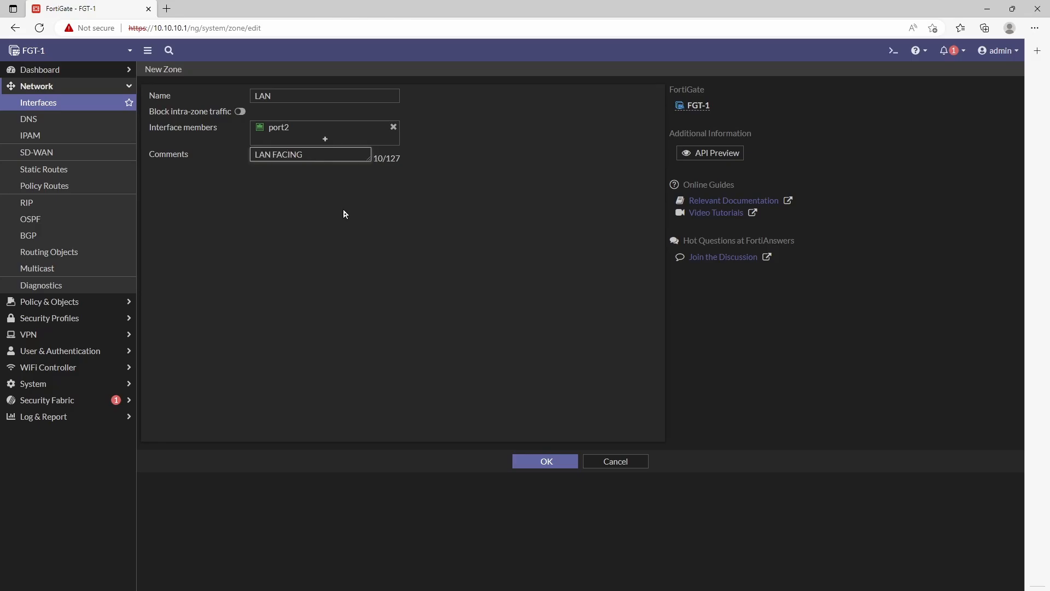
{"action": "left_click", "coordinate": [536, 461]}
Step: Create zone WAN with member port1 and comment 'WAN FACING'
{"action": "left_click", "coordinate": [209, 142]}
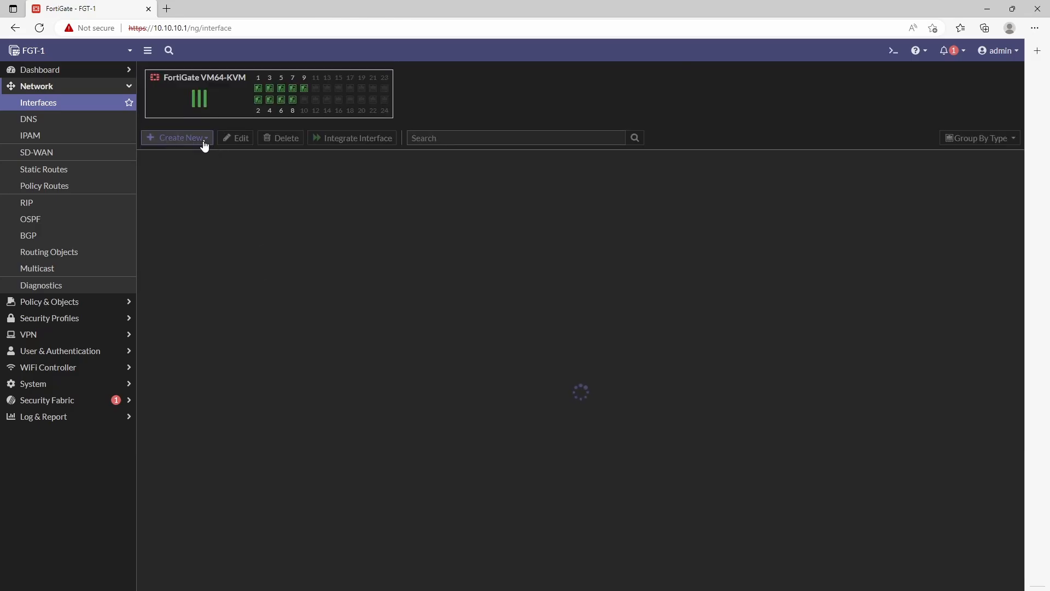
{"action": "left_click", "coordinate": [208, 164]}
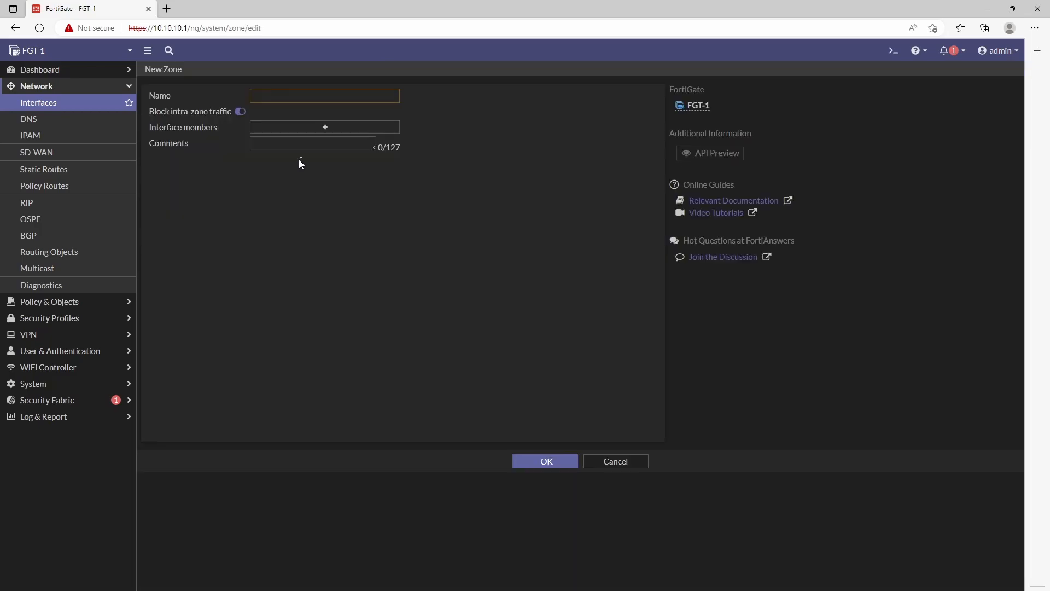
{"action": "left_click", "coordinate": [267, 95]}
{"action": "type", "text": "WAN"}
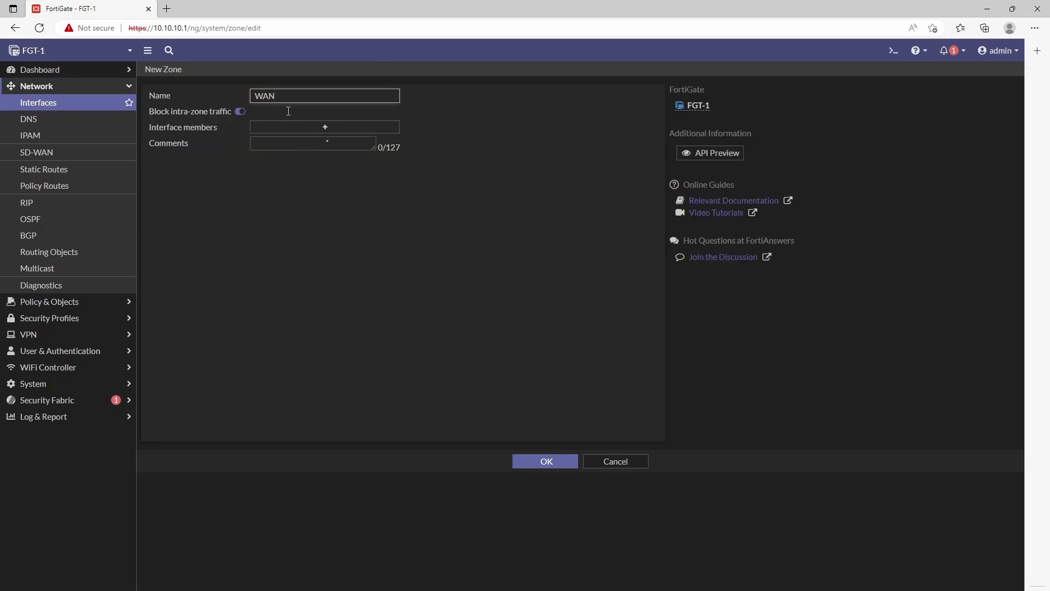
{"action": "left_click", "coordinate": [335, 132]}
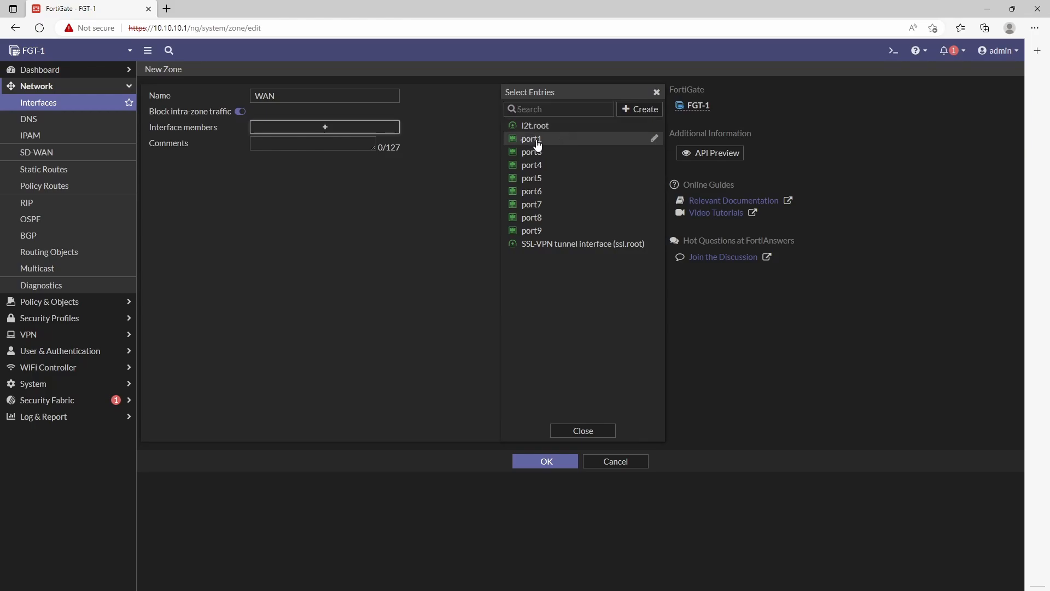
{"action": "left_click", "coordinate": [536, 140]}
{"action": "left_click", "coordinate": [285, 153]}
{"action": "type", "text": "WAN FA"}
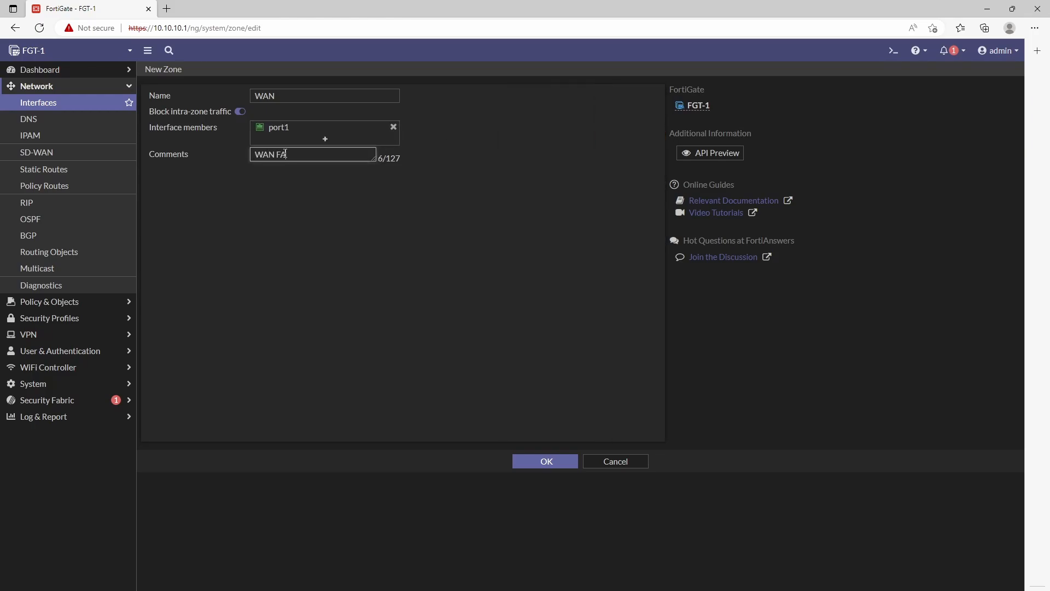
{"action": "type", "text": "CING"}
{"action": "left_click", "coordinate": [546, 462]}
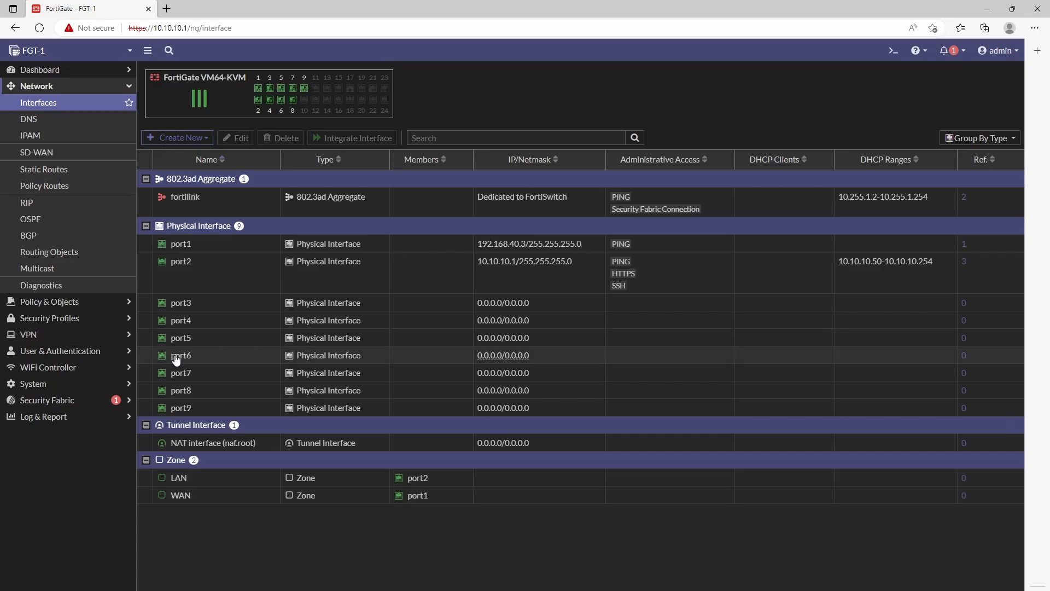
Step: Confirm zone LAN holds port2 and zone WAN holds port1, then expand Policy & Objects
{"action": "mouse_move", "coordinate": [185, 483]}
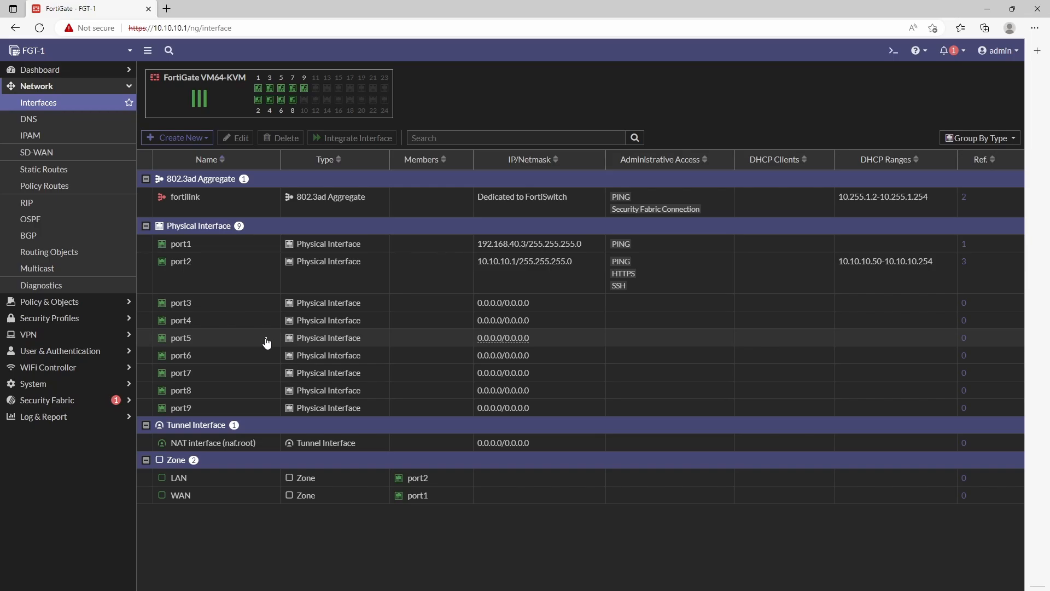
{"action": "left_click", "coordinate": [77, 302]}
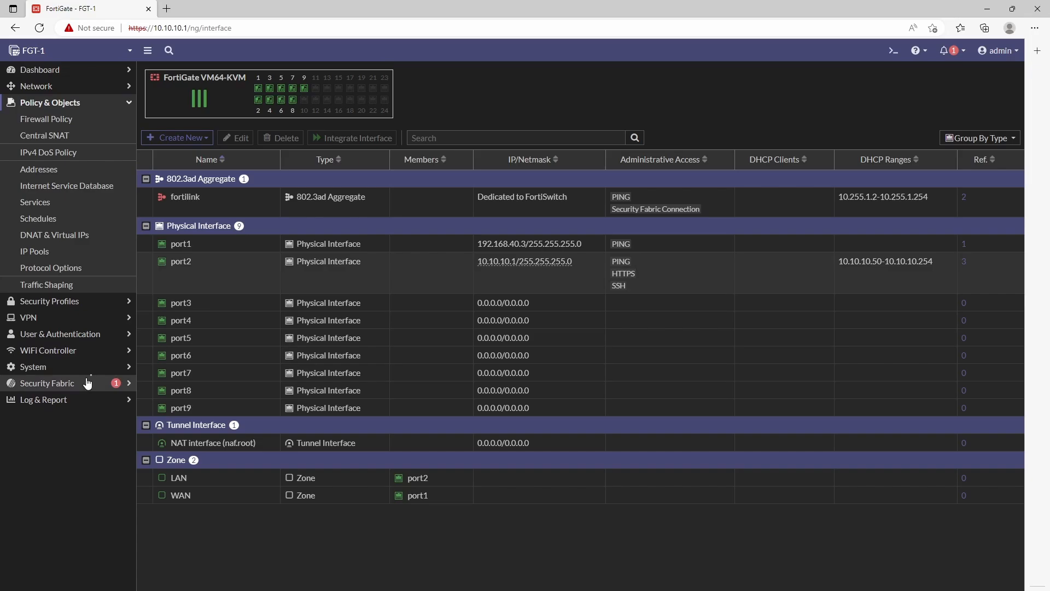
Step: Show the Firewall Policy list By Sequence with Hit Count and Last Used columns added
{"action": "left_click", "coordinate": [49, 119]}
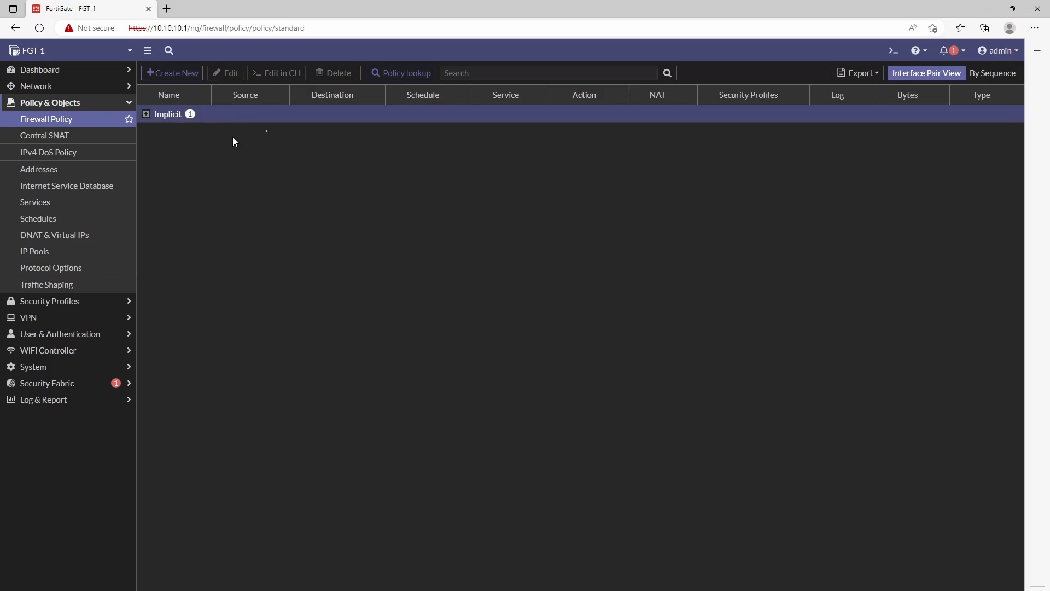
{"action": "left_click", "coordinate": [992, 78]}
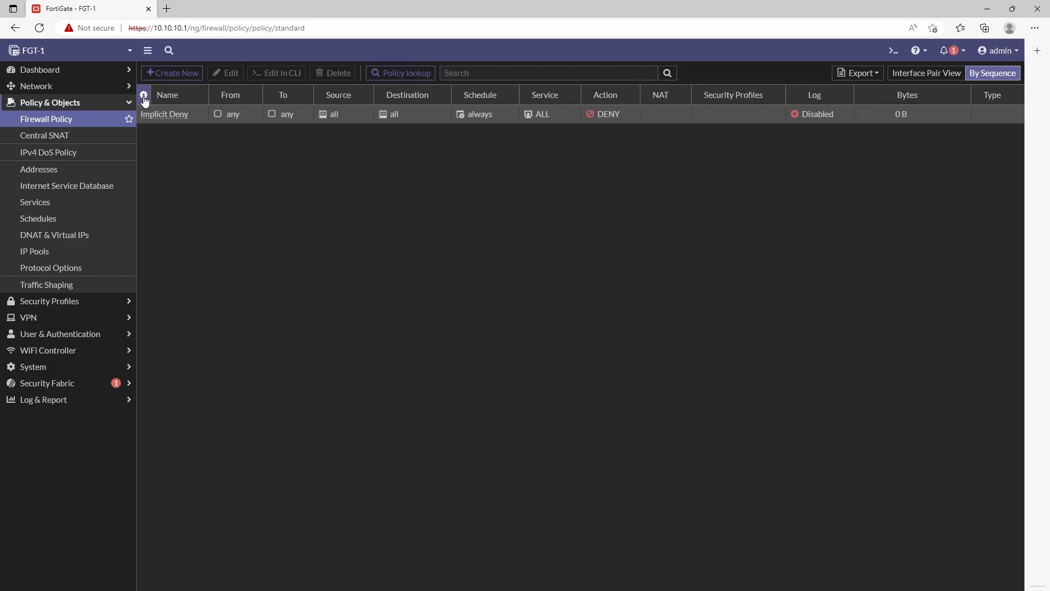
{"action": "left_click", "coordinate": [143, 96]}
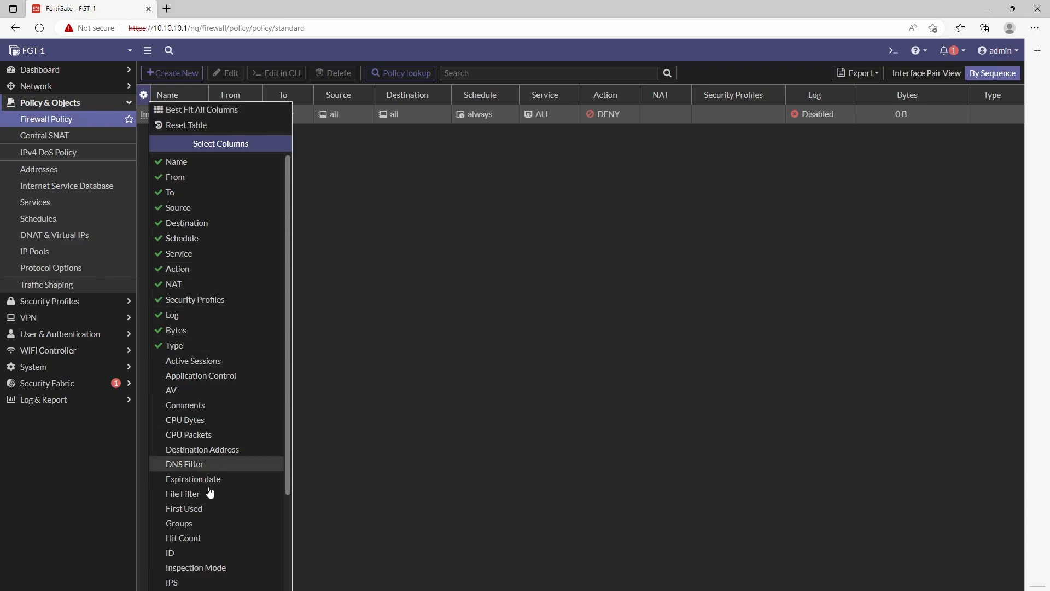
{"action": "left_click", "coordinate": [197, 539]}
{"action": "scroll", "coordinate": [198, 540], "scroll_direction": "down", "scroll_amount": 2}
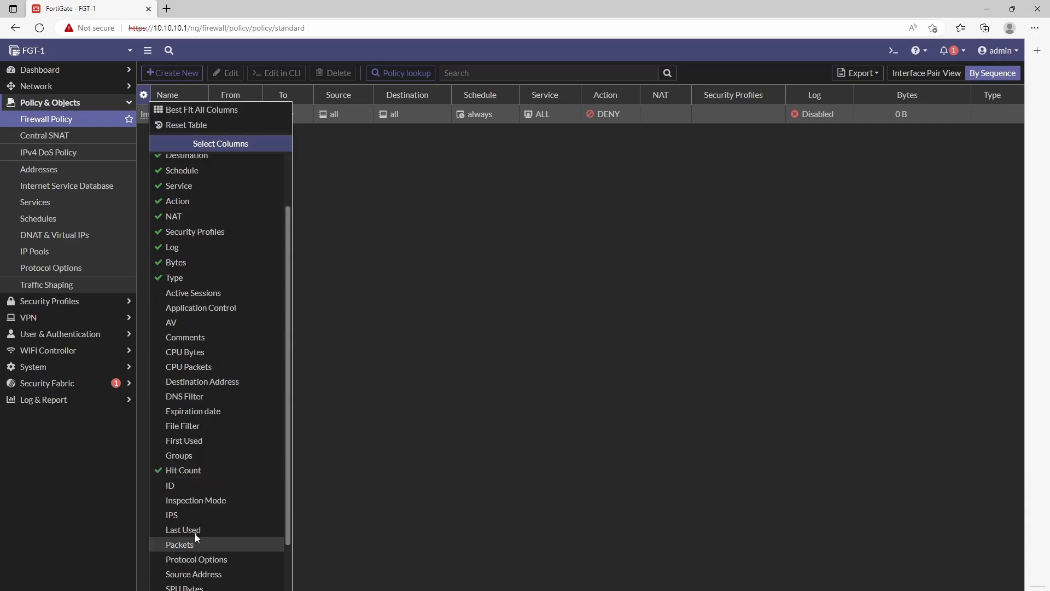
{"action": "left_click", "coordinate": [195, 532]}
{"action": "left_click", "coordinate": [220, 589]}
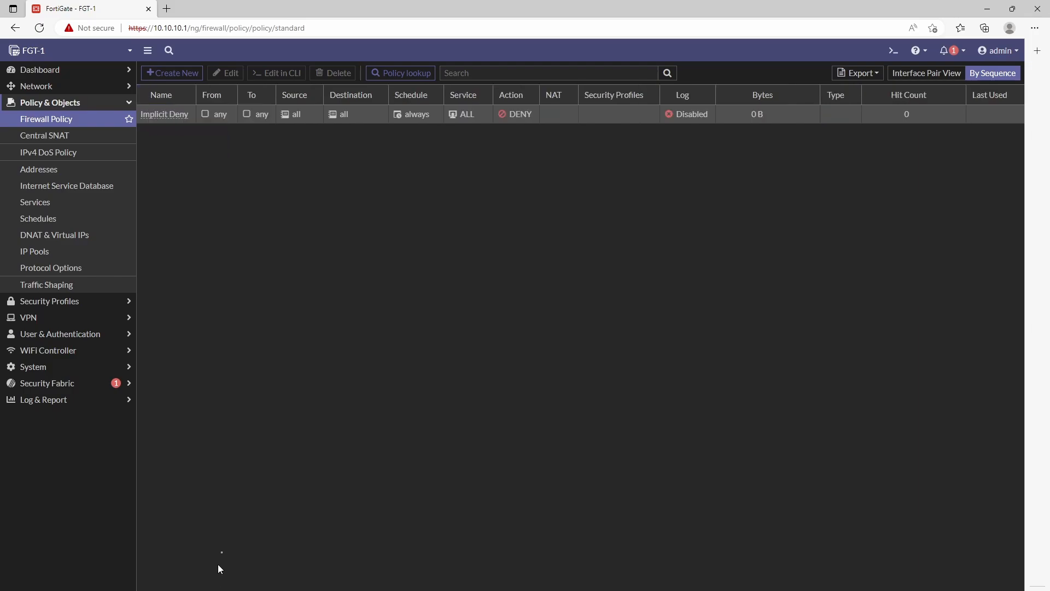
Step: Start a new firewall policy named Inside-OUT
{"action": "left_click", "coordinate": [174, 73]}
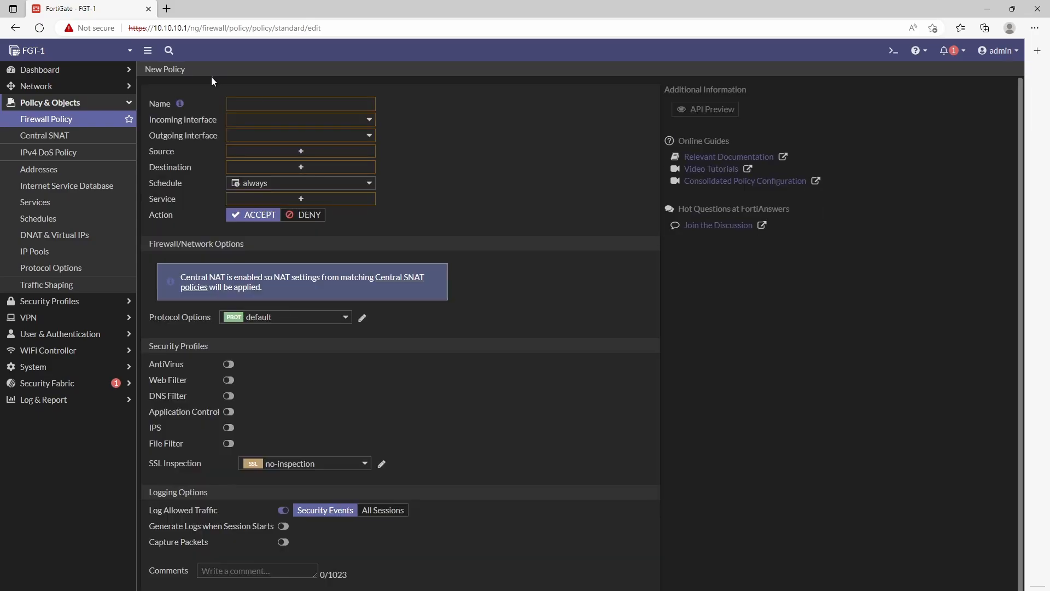
{"action": "left_click", "coordinate": [277, 102]}
{"action": "type", "text": "iN"}
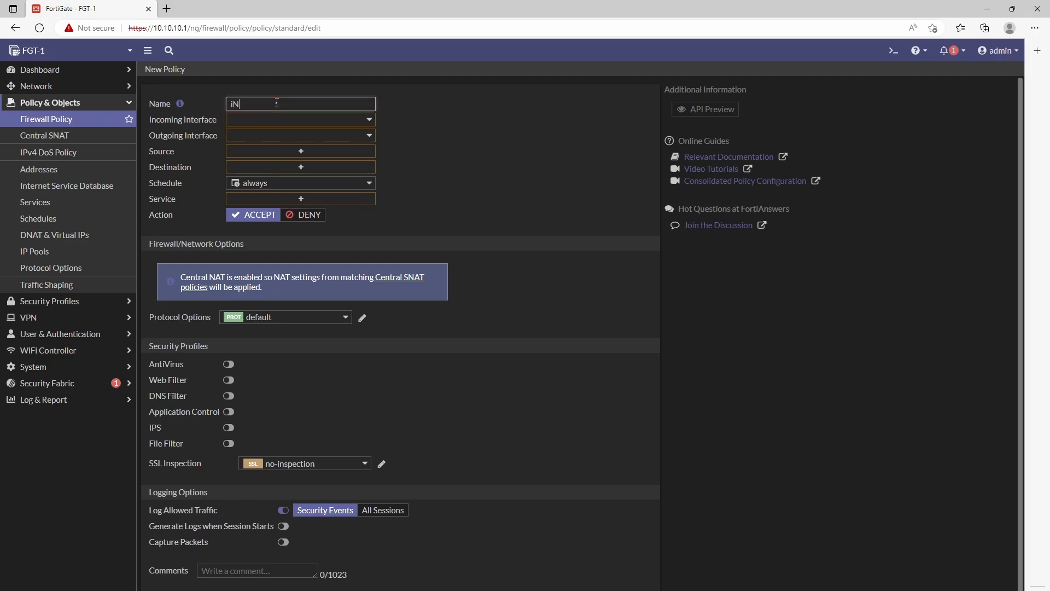
{"action": "key", "text": "BackSpace"}
{"action": "type", "text": "Inside-OUT"}
{"action": "left_click", "coordinate": [452, 132]}
Step: Set incoming interface LAN and outgoing interface WAN, then start choosing source addresses
{"action": "left_click", "coordinate": [343, 121]}
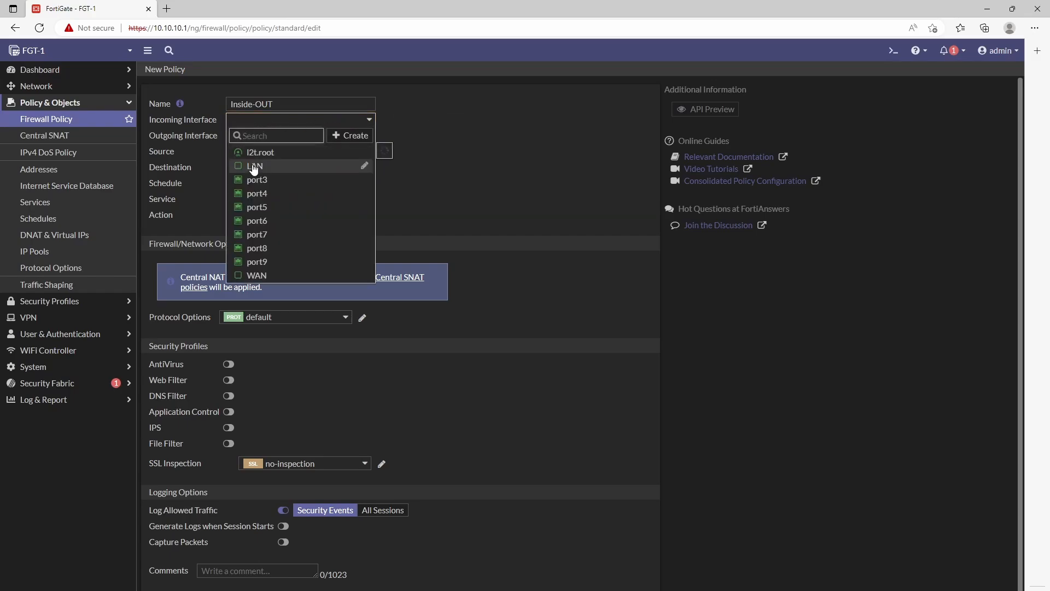
{"action": "mouse_move", "coordinate": [253, 168]}
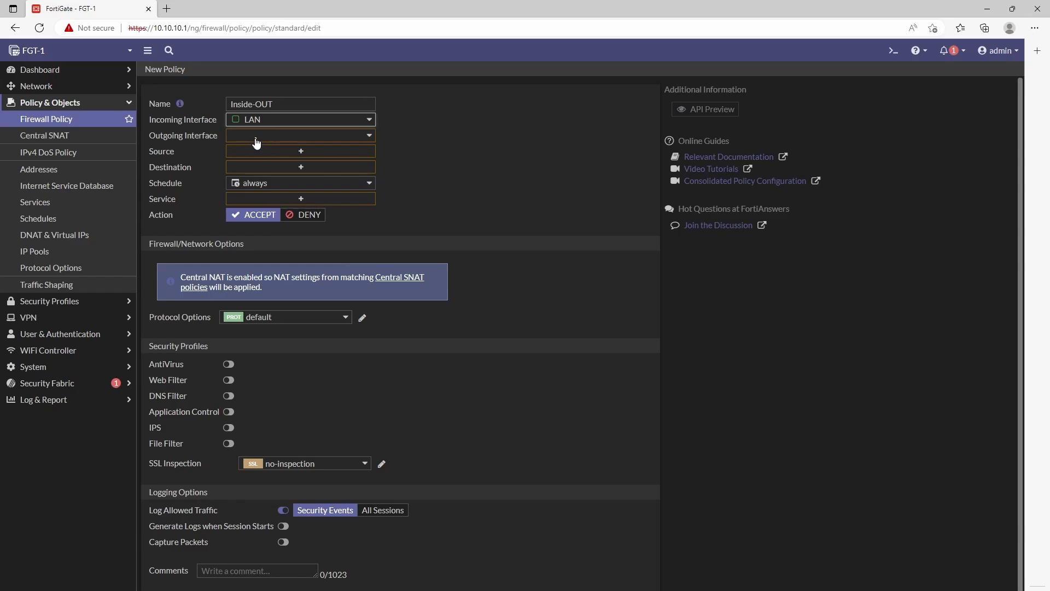
{"action": "left_click", "coordinate": [256, 138]}
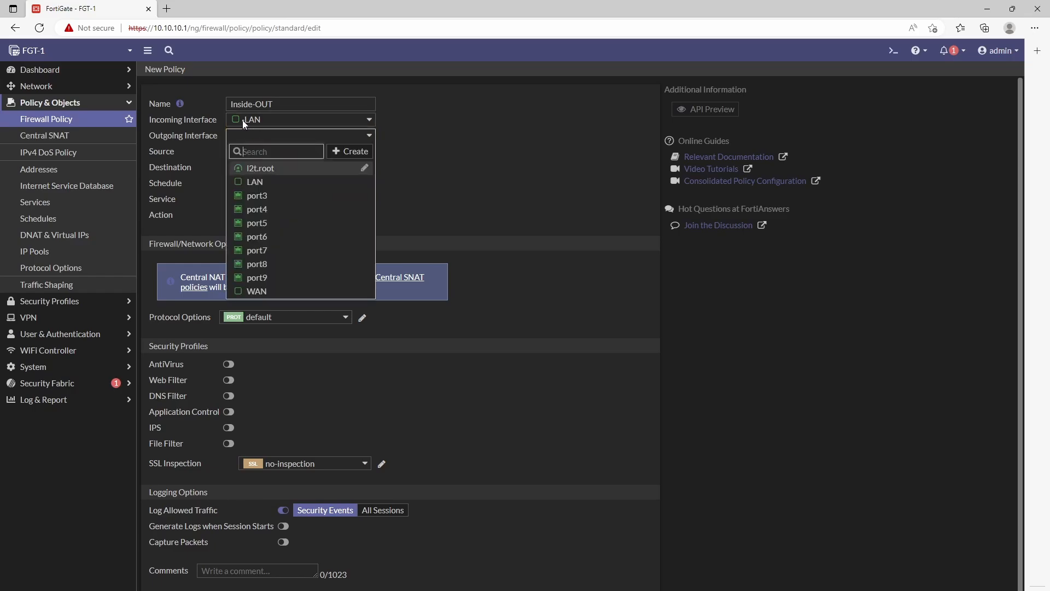
{"action": "left_click", "coordinate": [448, 138]}
{"action": "left_click", "coordinate": [253, 140]}
{"action": "left_click", "coordinate": [261, 291]}
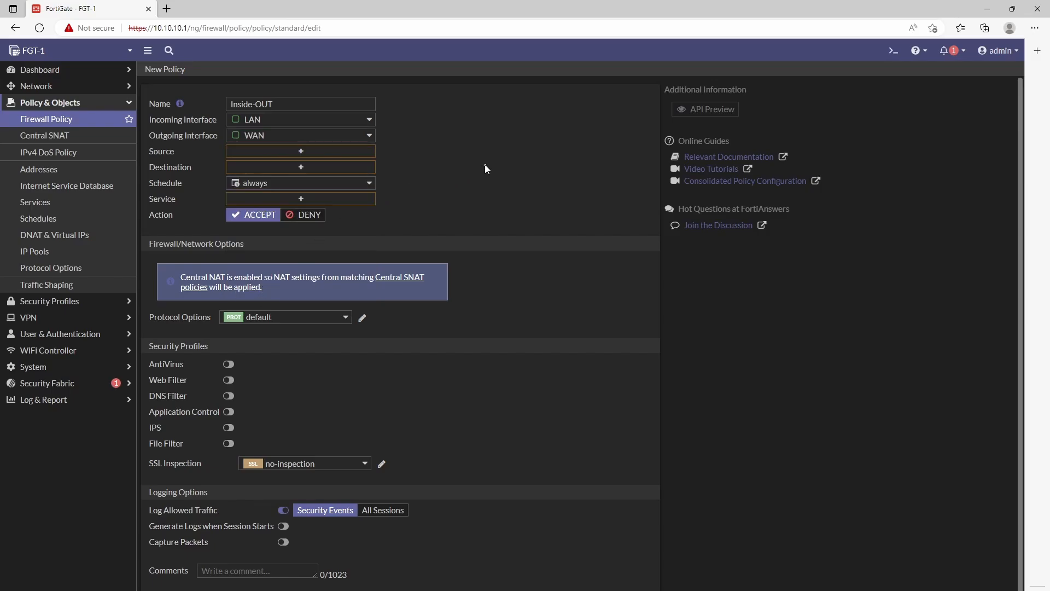
{"action": "left_click", "coordinate": [248, 156]}
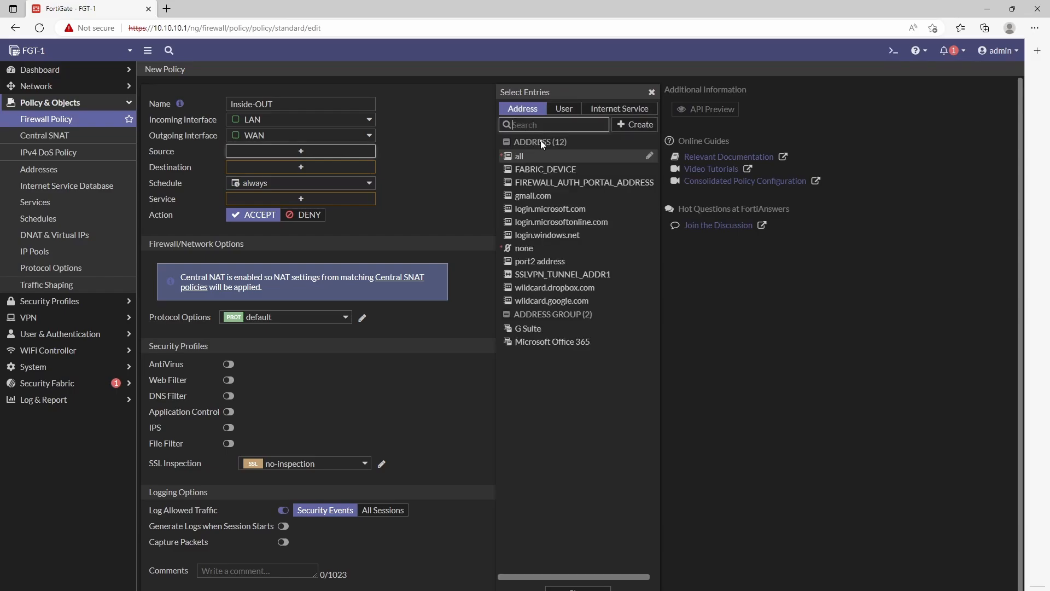
Step: Create address object LAN-Subnet with subnet 10.10.10.0/24 on the LAN interface
{"action": "left_click", "coordinate": [640, 126]}
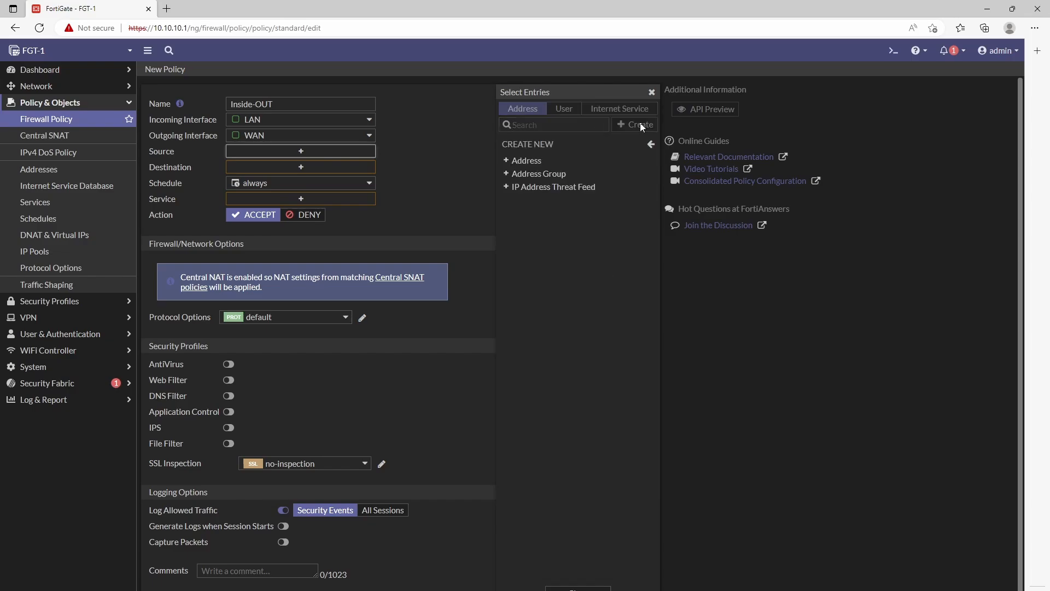
{"action": "left_click", "coordinate": [526, 160]}
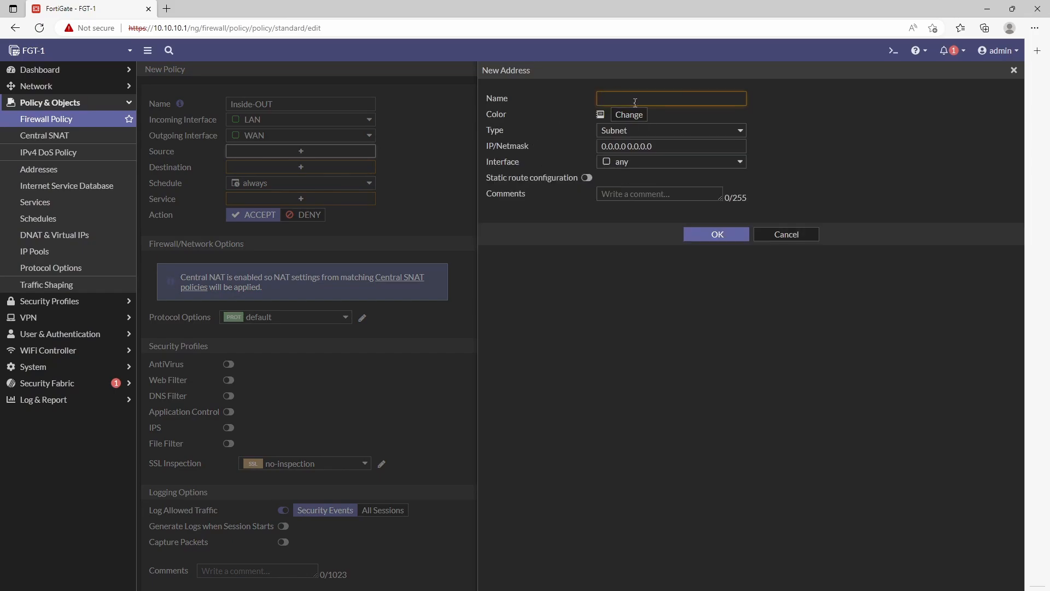
{"action": "type", "text": "LAN-Subnet"}
{"action": "left_click", "coordinate": [661, 143]}
{"action": "left_click_drag", "start_coordinate": [653, 147], "coordinate": [601, 135]}
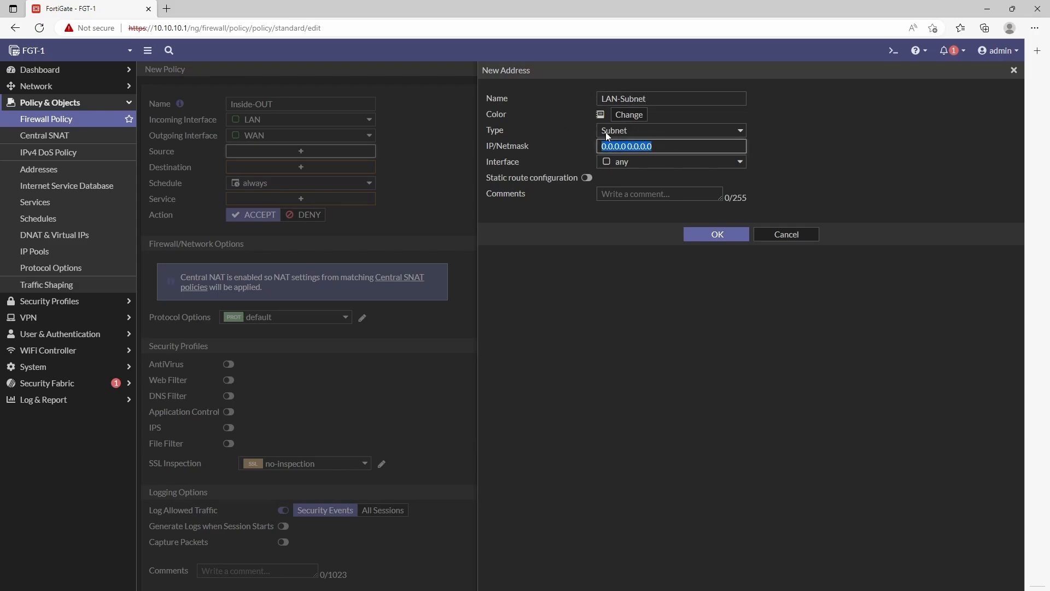
{"action": "type", "text": "10.10.10.0/24"}
{"action": "left_click", "coordinate": [634, 165]}
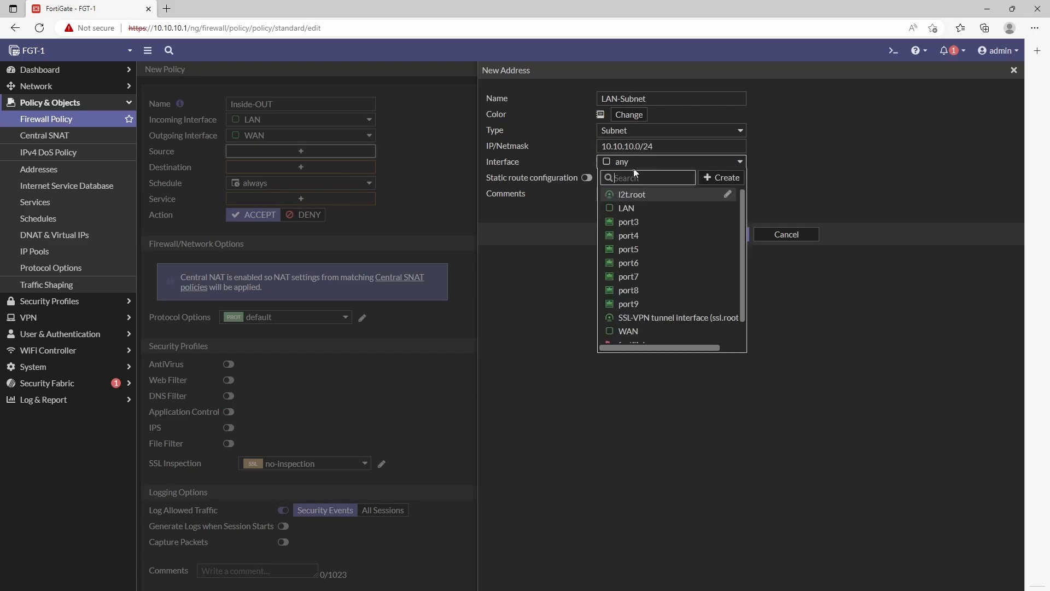
{"action": "left_click", "coordinate": [627, 208]}
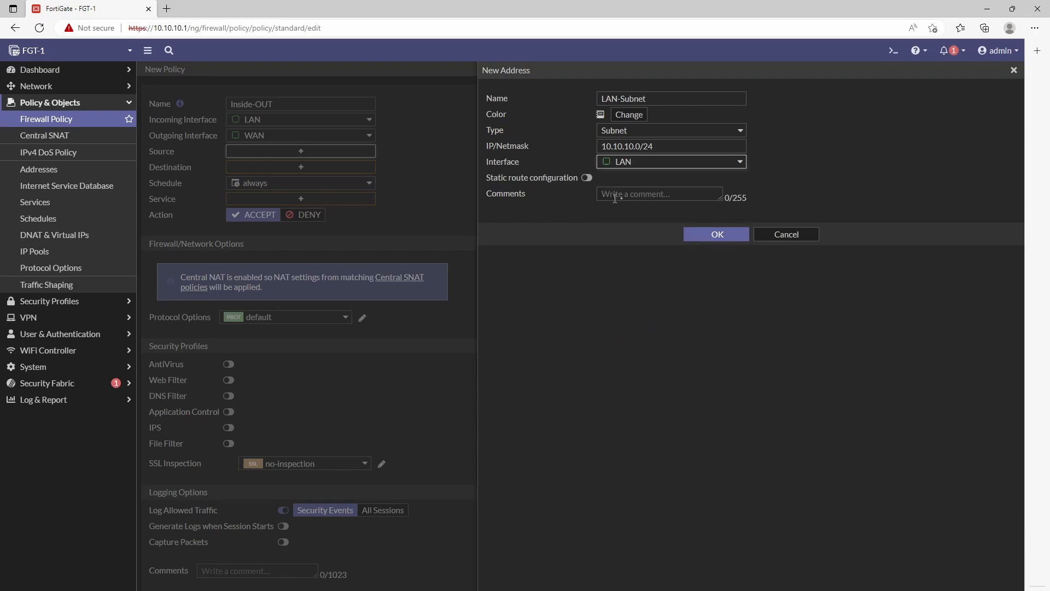
{"action": "left_click", "coordinate": [706, 234]}
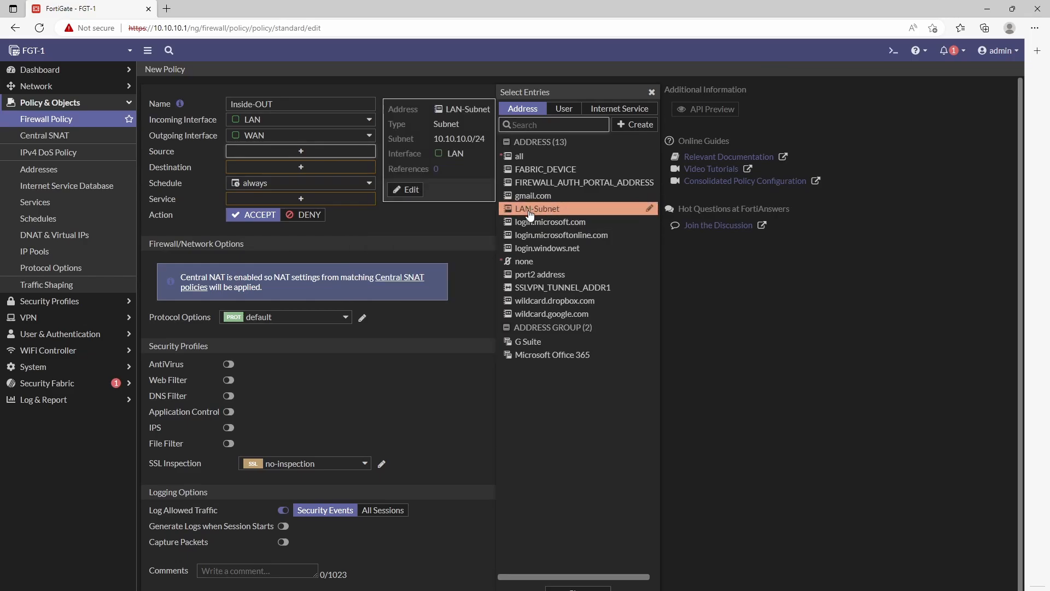
Step: Set the Inside-OUT policy source to LAN-Subnet and destination to all
{"action": "left_click", "coordinate": [530, 213]}
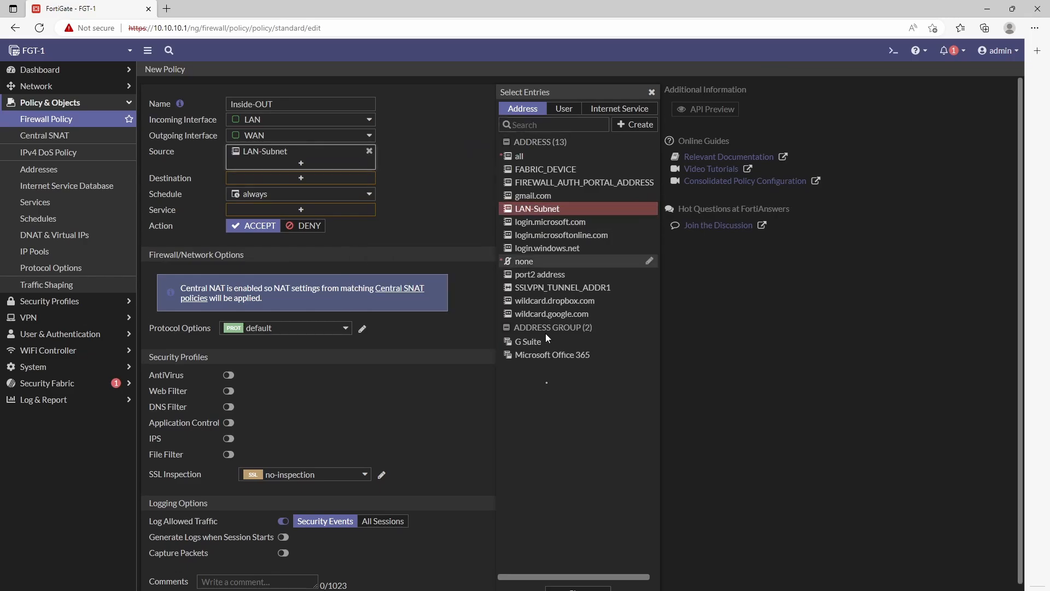
{"action": "left_click", "coordinate": [569, 589]}
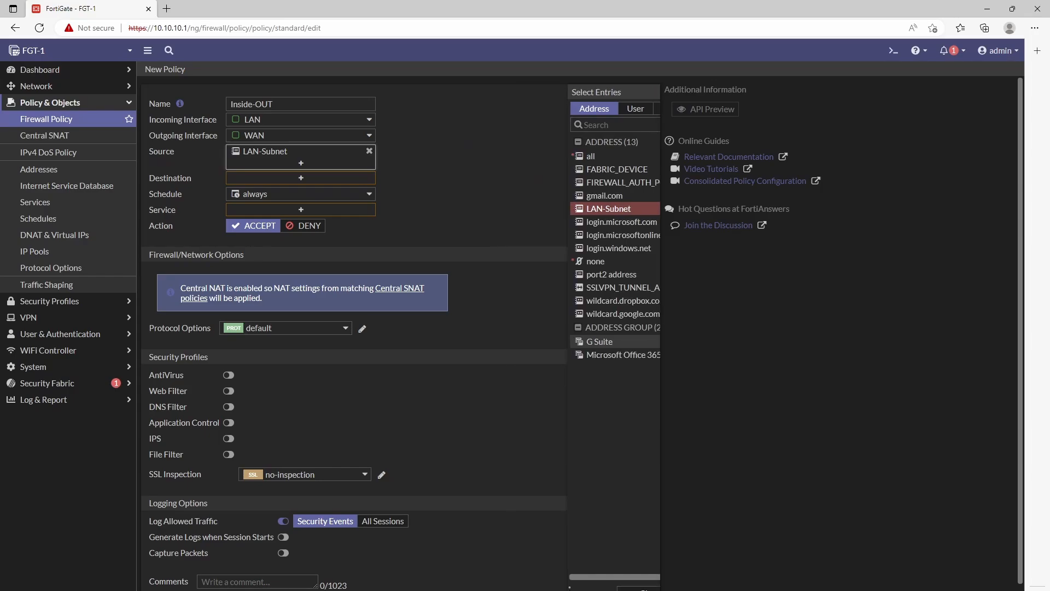
{"action": "left_click", "coordinate": [262, 180]}
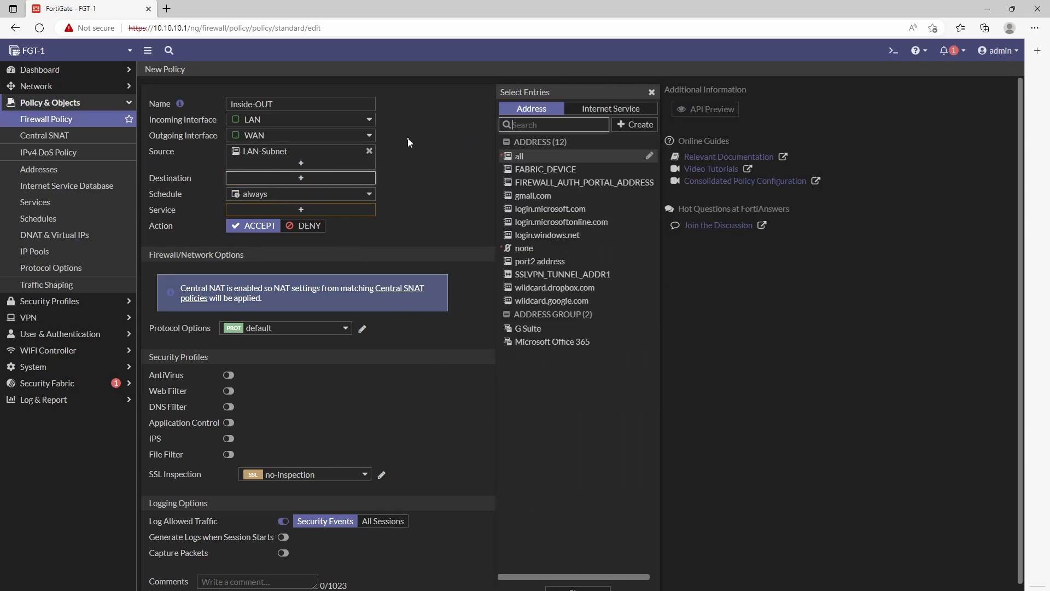
{"action": "mouse_move", "coordinate": [537, 159]}
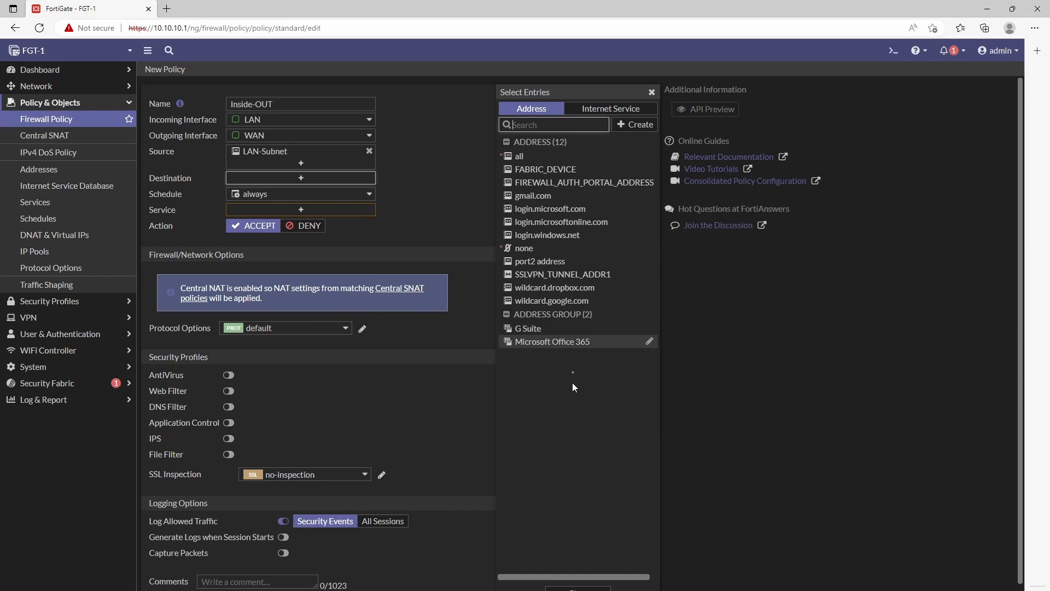
{"action": "left_click", "coordinate": [527, 158]}
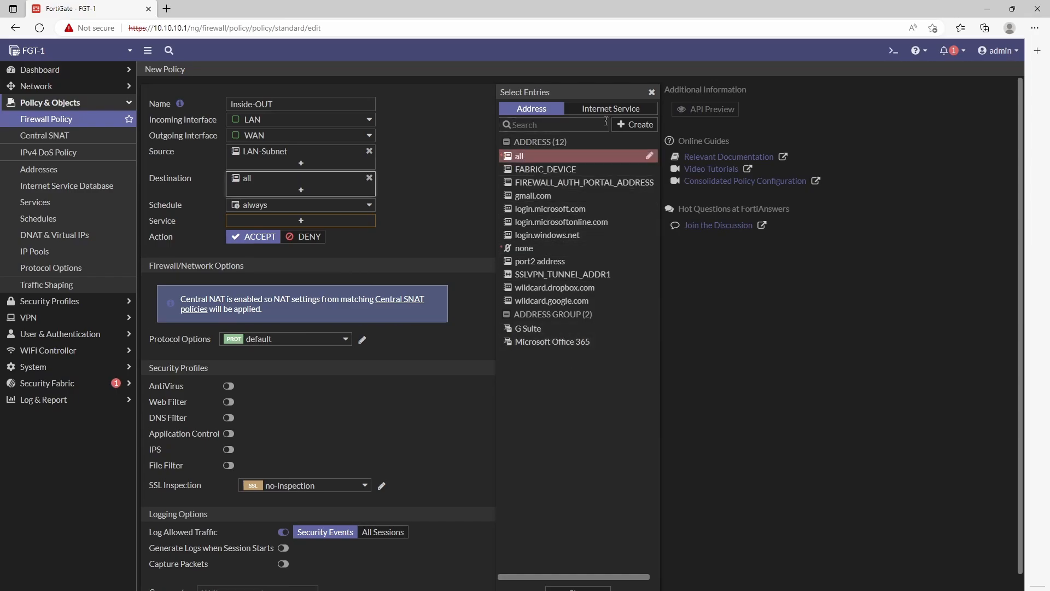
Step: Set the Inside-OUT policy service to ALL
{"action": "left_click", "coordinate": [653, 93]}
{"action": "mouse_move", "coordinate": [246, 185]}
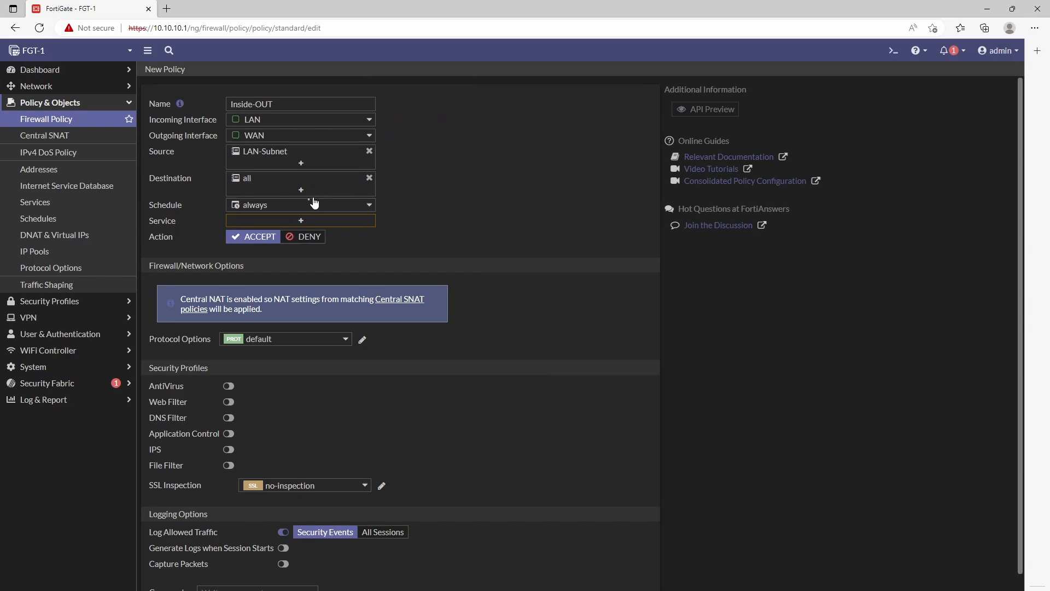
{"action": "left_click", "coordinate": [255, 221]}
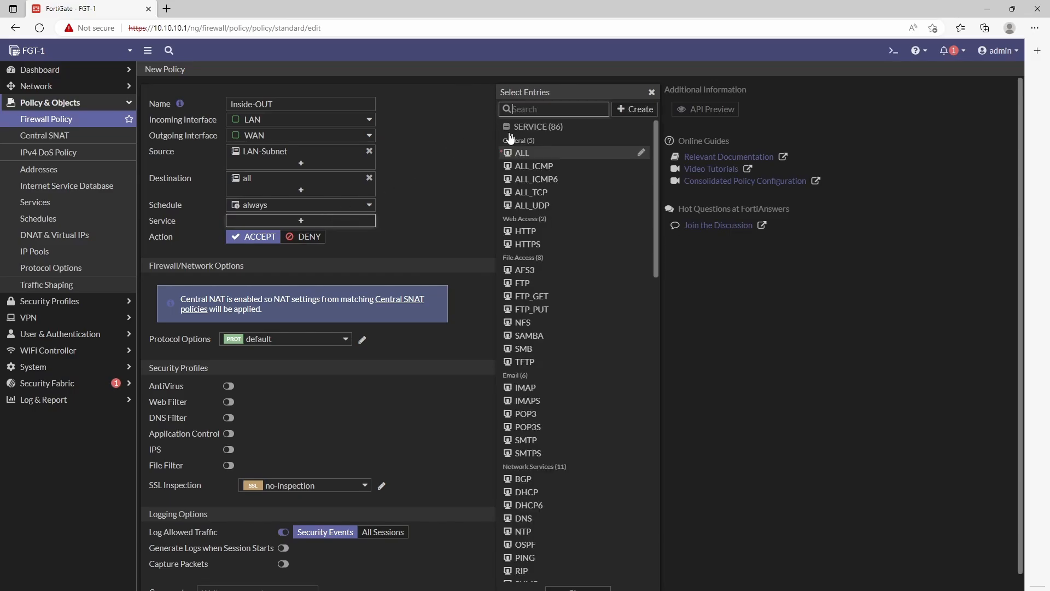
{"action": "left_click", "coordinate": [521, 153]}
{"action": "left_click", "coordinate": [651, 92]}
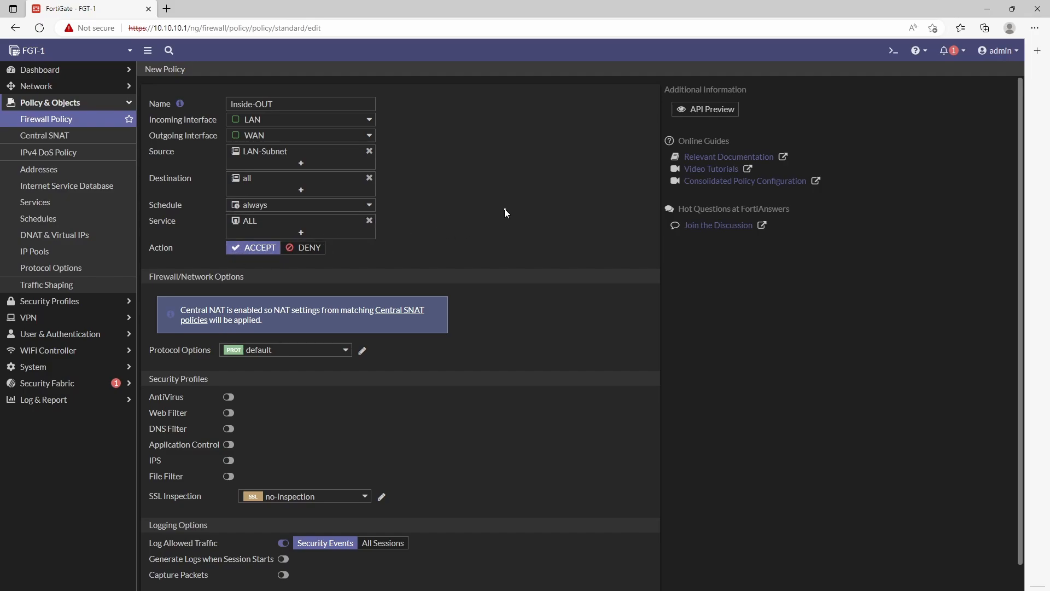
Step: Set the Inside-OUT policy to log All Sessions of allowed traffic and save it
{"action": "scroll", "coordinate": [506, 212], "scroll_direction": "down", "scroll_amount": 1}
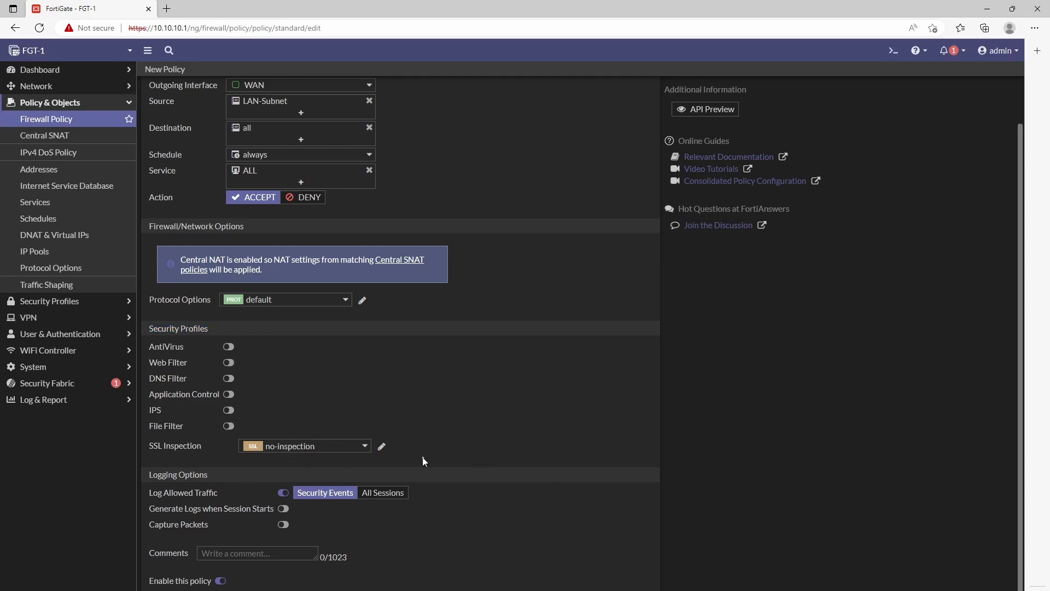
{"action": "left_click_drag", "start_coordinate": [425, 462], "coordinate": [177, 346]}
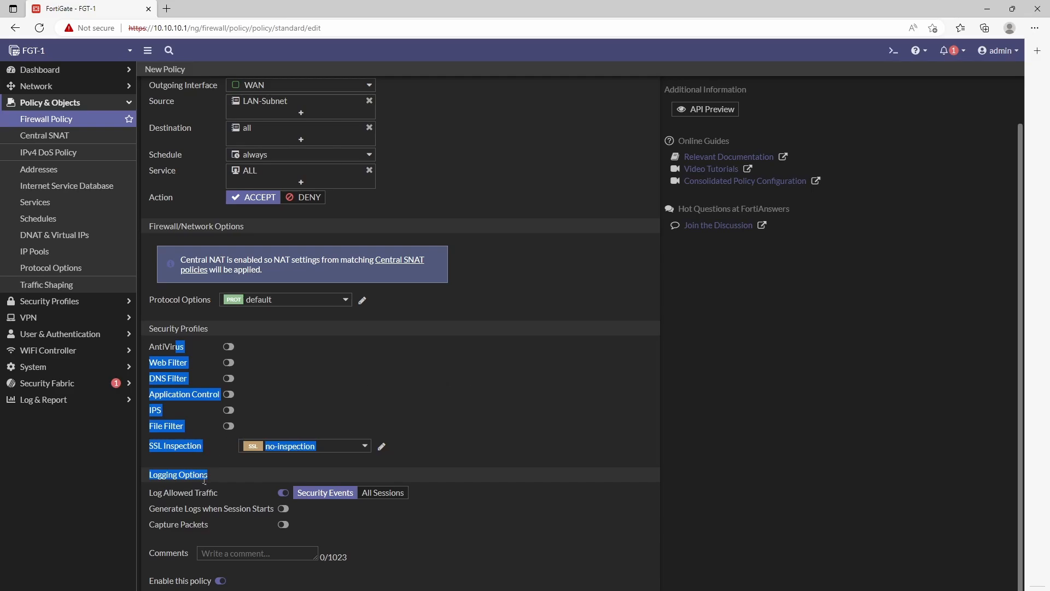
{"action": "left_click", "coordinate": [213, 499]}
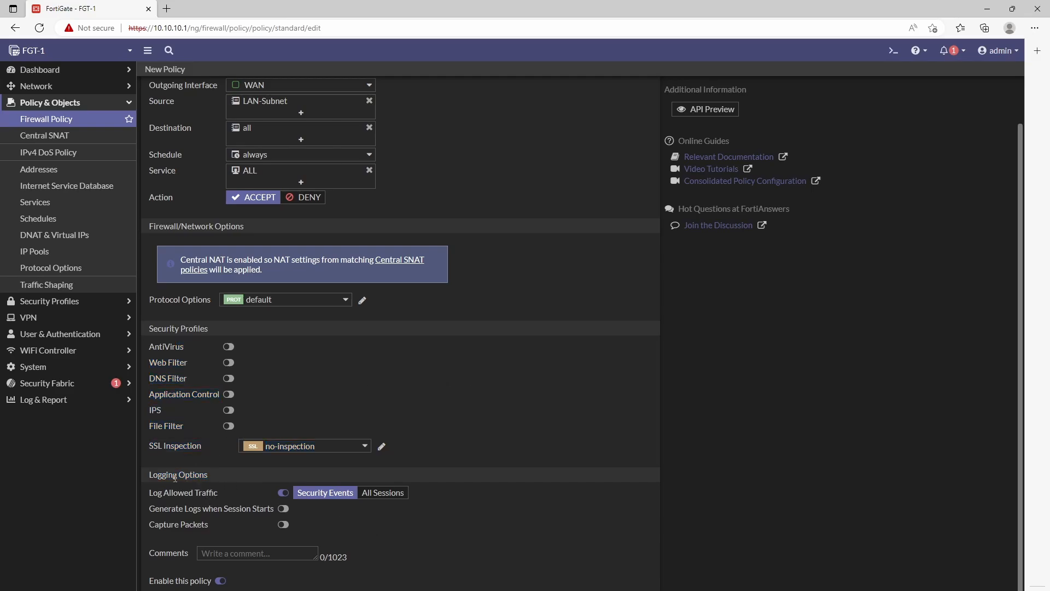
{"action": "left_click", "coordinate": [385, 493]}
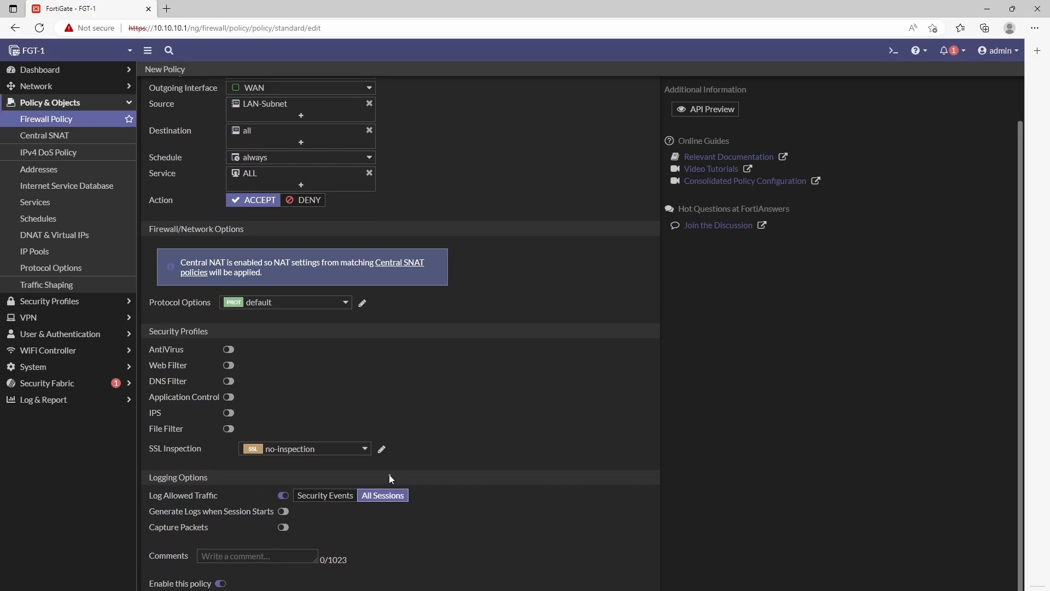
{"action": "scroll", "coordinate": [509, 569], "scroll_direction": "up", "scroll_amount": 1}
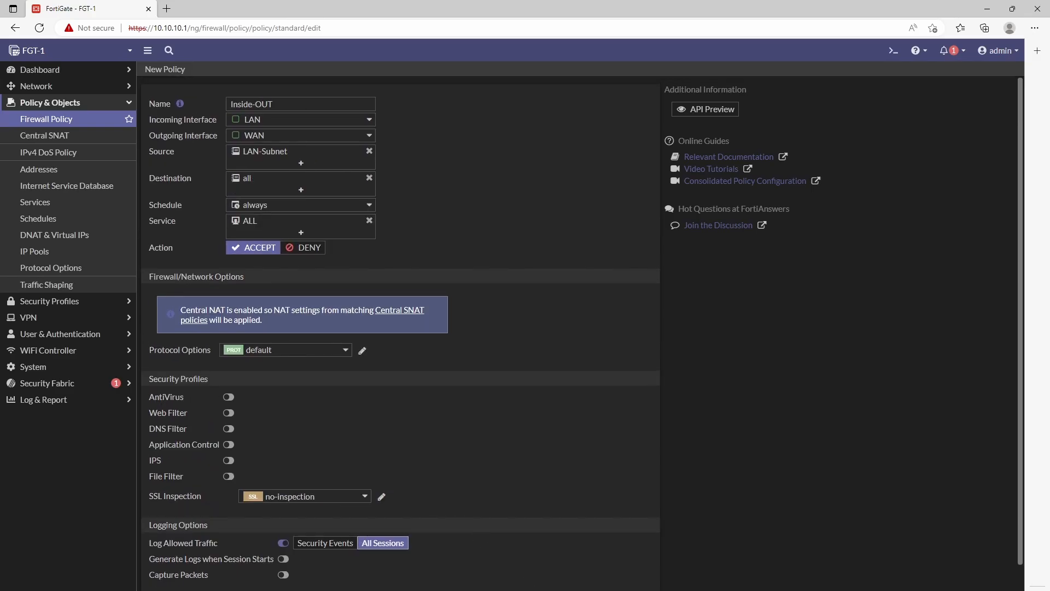
{"action": "key", "text": "Return"}
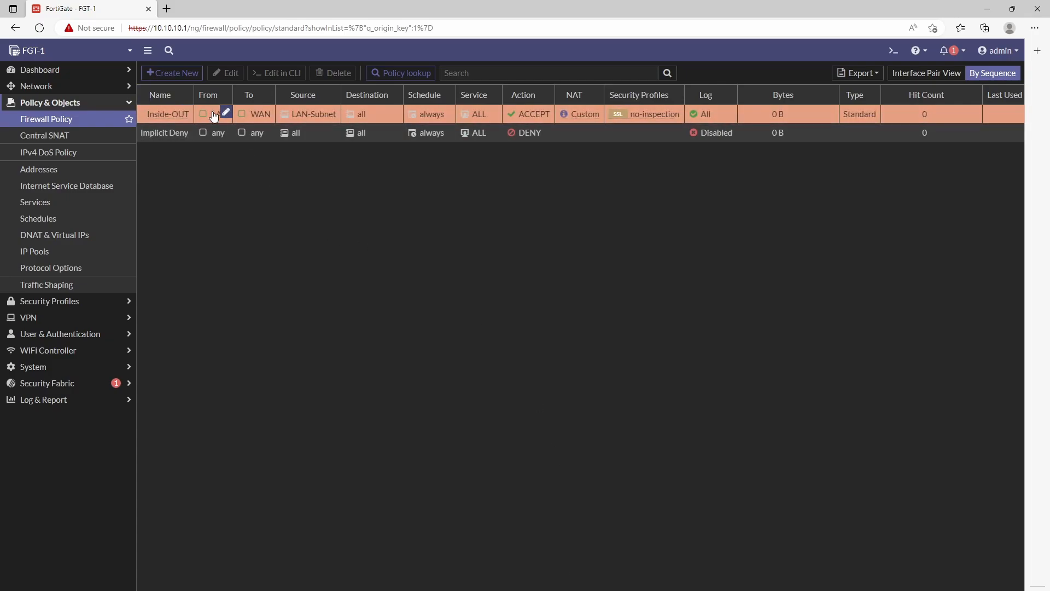
{"action": "mouse_move", "coordinate": [213, 116]}
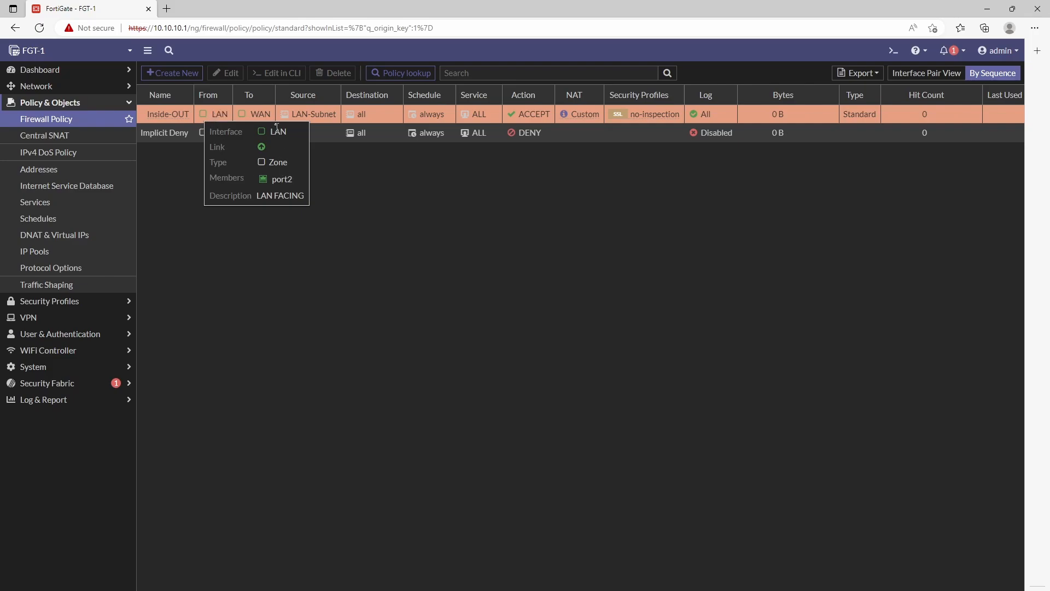
{"action": "mouse_move", "coordinate": [252, 116]}
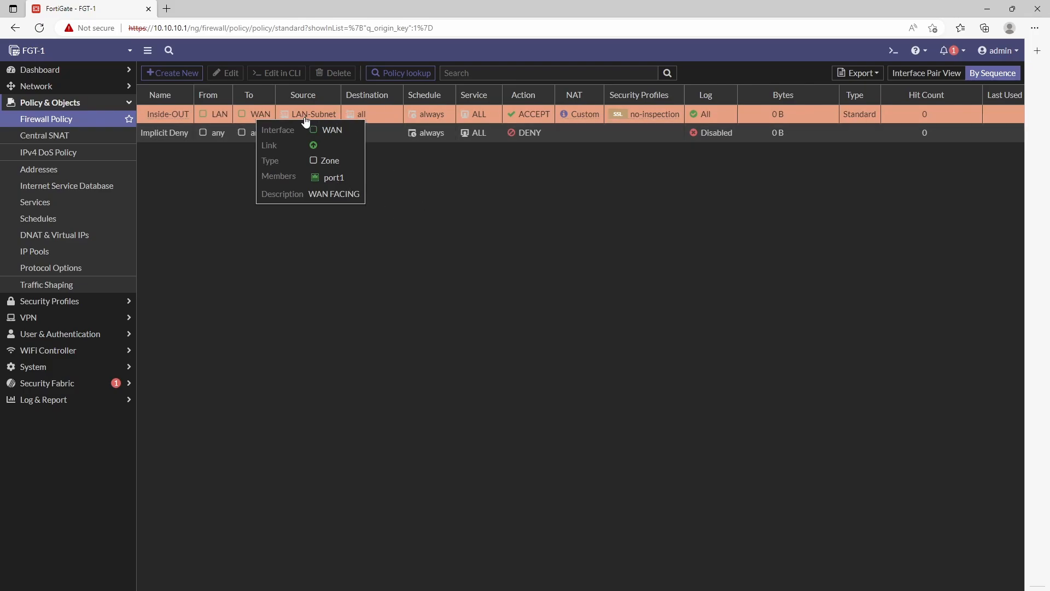
{"action": "mouse_move", "coordinate": [317, 116]}
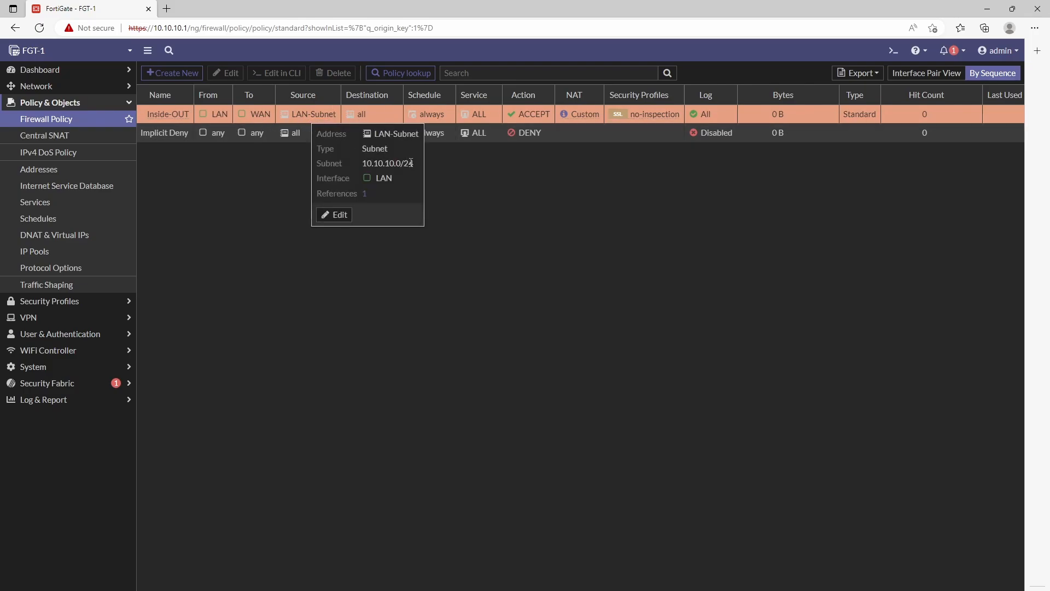
{"action": "left_click_drag", "start_coordinate": [414, 163], "coordinate": [360, 164]}
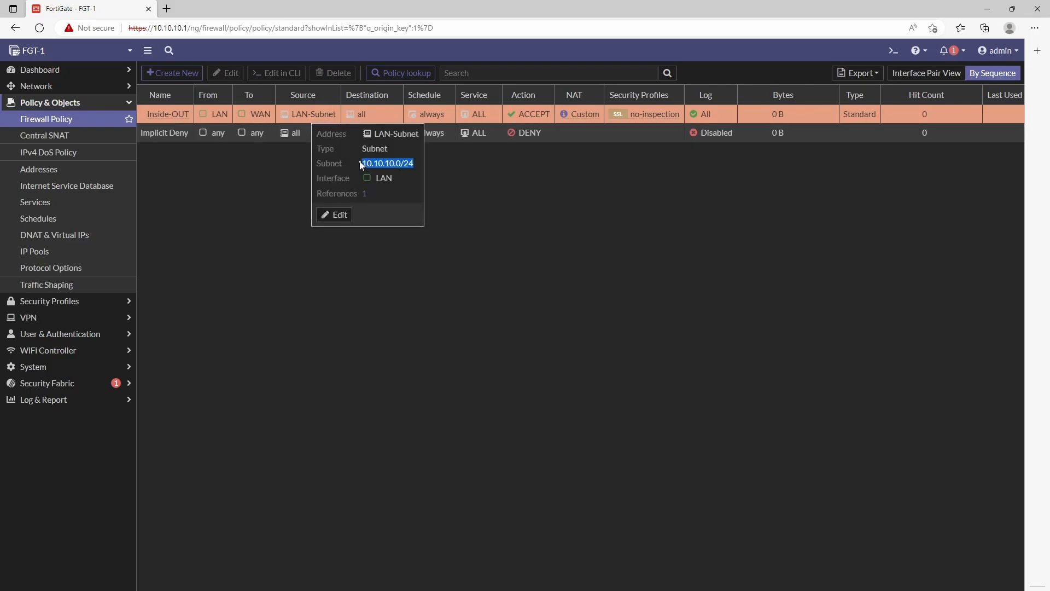
{"action": "left_click", "coordinate": [360, 114]}
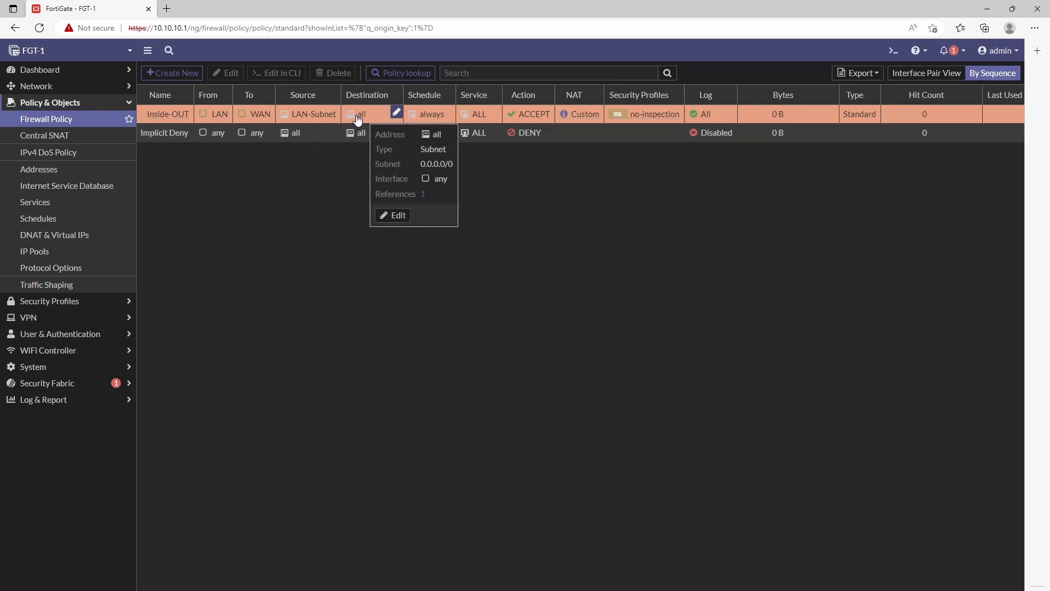
{"action": "mouse_move", "coordinate": [579, 117]}
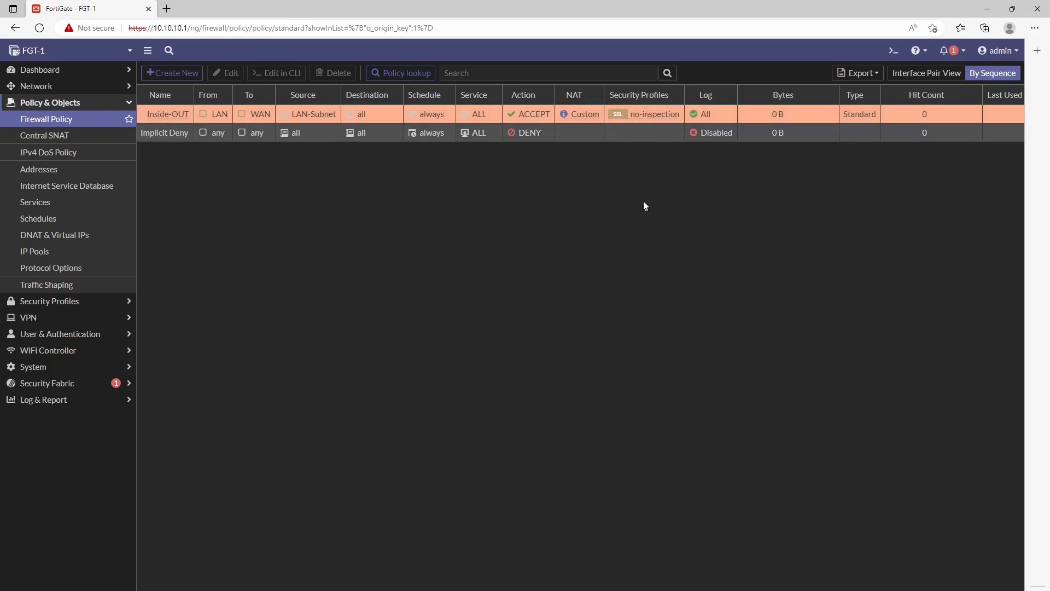
{"action": "mouse_move", "coordinate": [640, 119]}
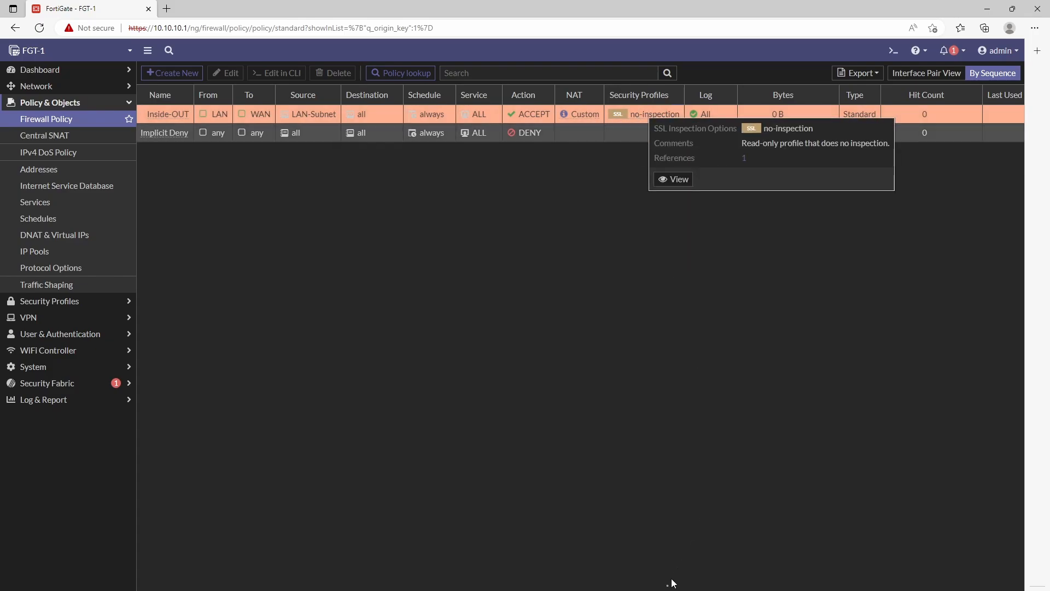
{"action": "left_click_drag", "start_coordinate": [674, 590], "coordinate": [689, 589]}
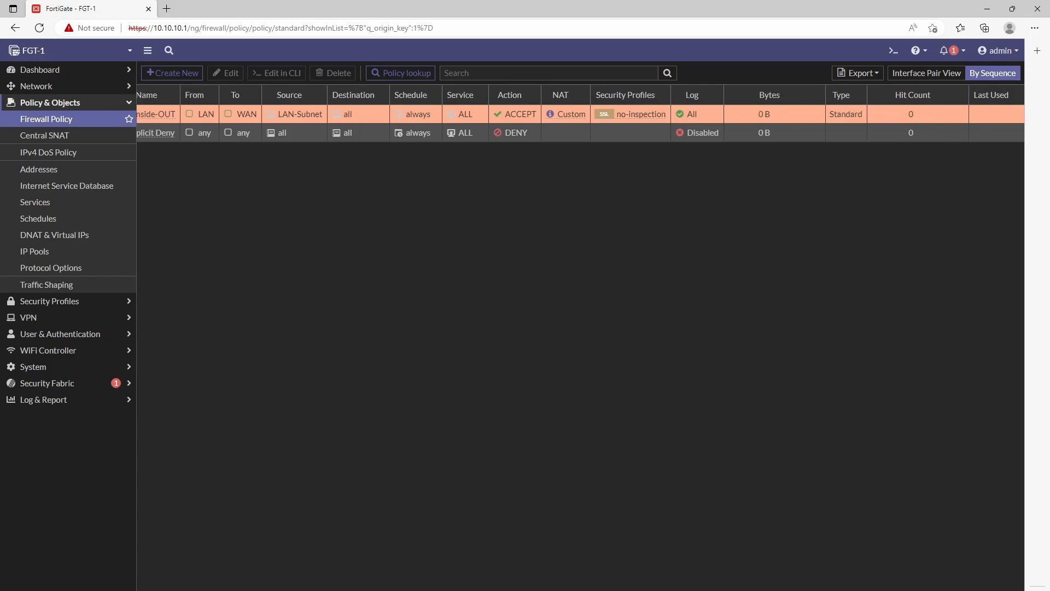
{"action": "left_click", "coordinate": [143, 96]}
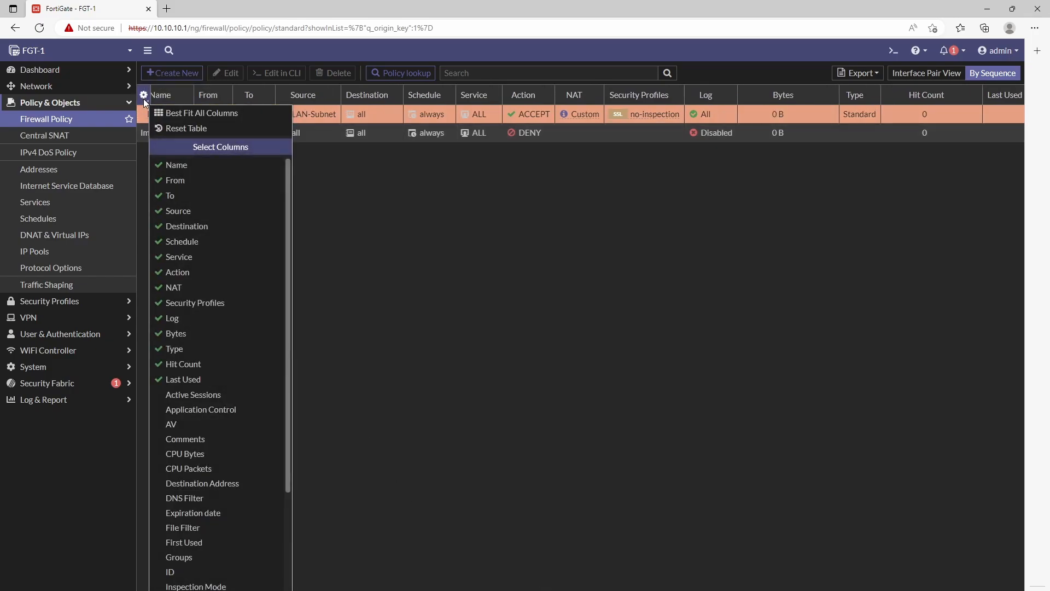
{"action": "left_click", "coordinate": [511, 344]}
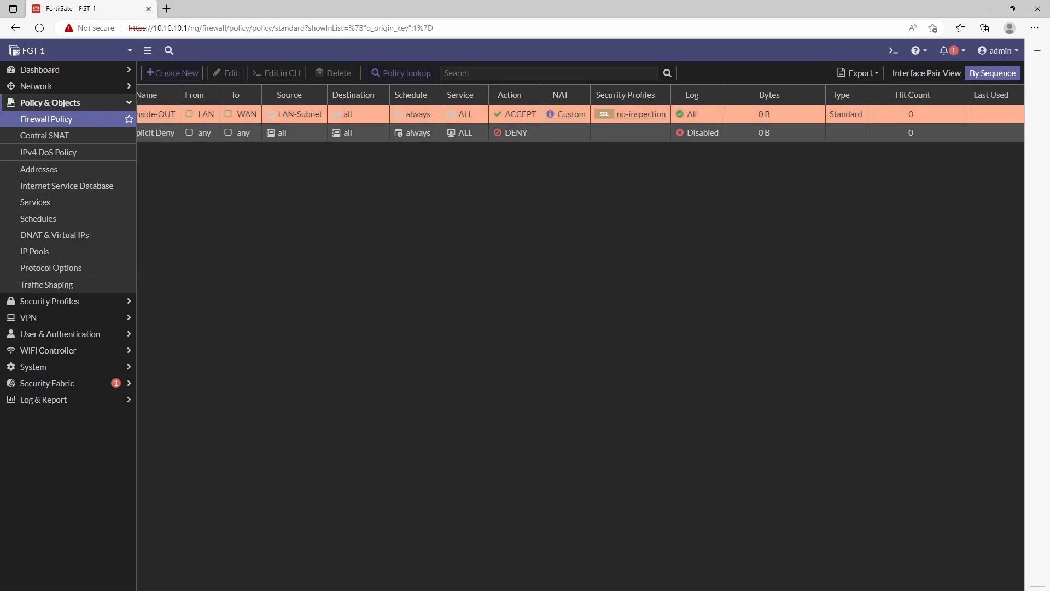
{"action": "left_click_drag", "start_coordinate": [347, 590], "coordinate": [335, 589]}
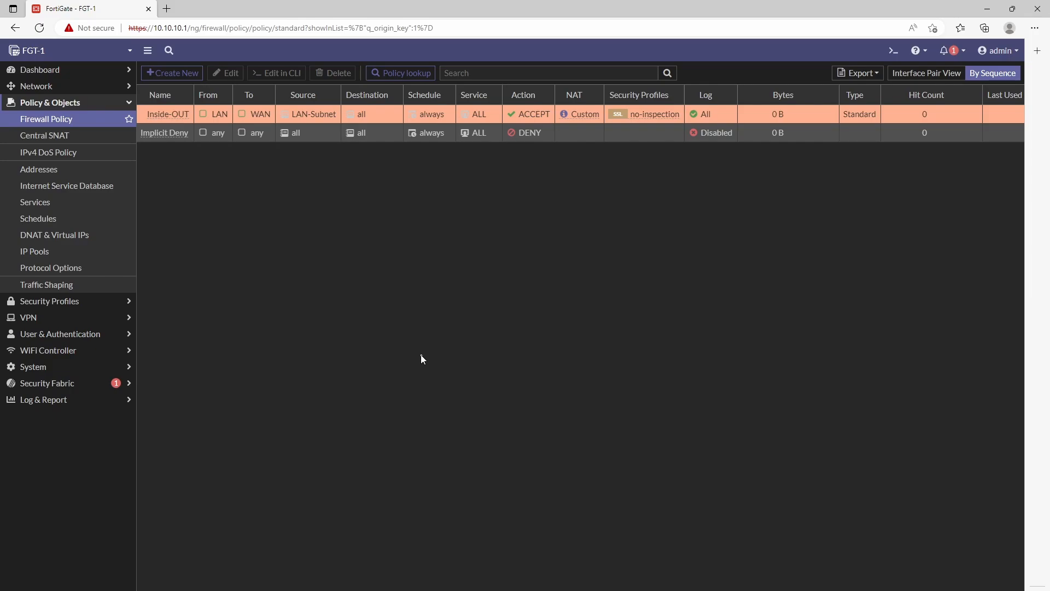
Step: On the Central SNAT page, enable the Last Used column in the table's column chooser
{"action": "left_click", "coordinate": [123, 136]}
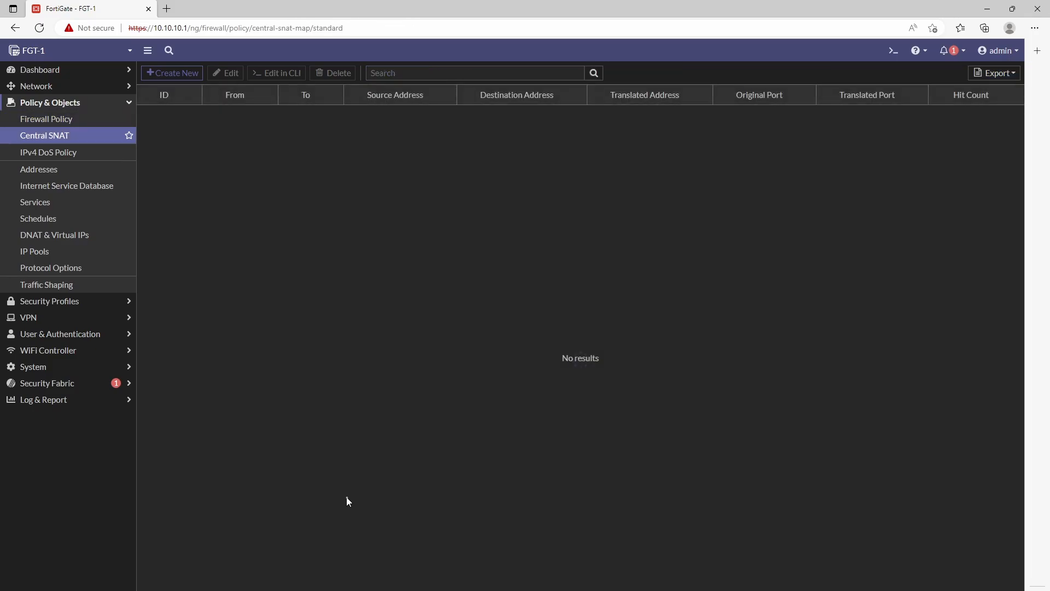
{"action": "left_click", "coordinate": [63, 118]}
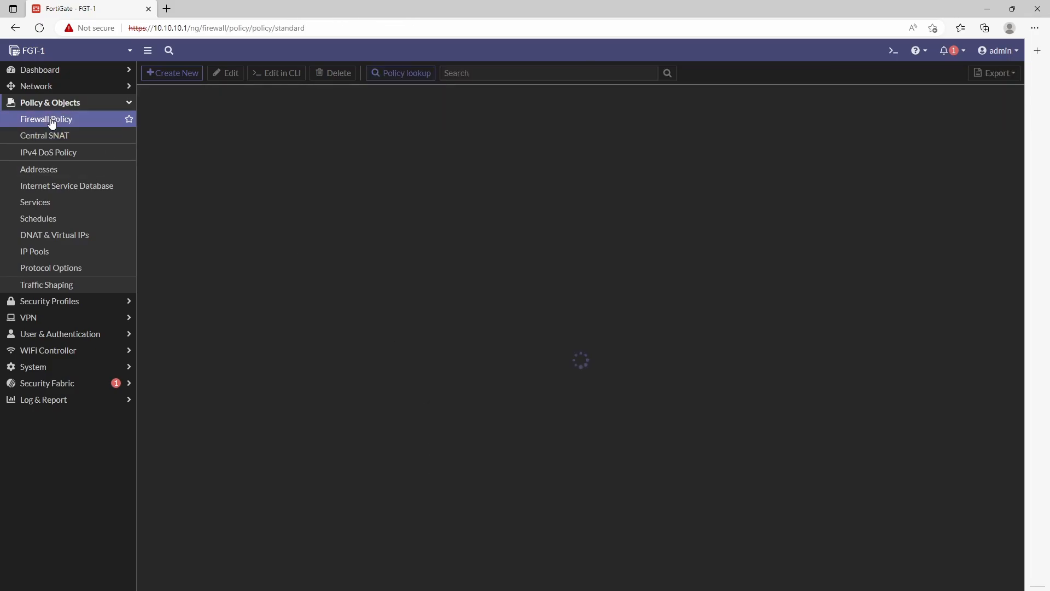
{"action": "left_click", "coordinate": [41, 137]}
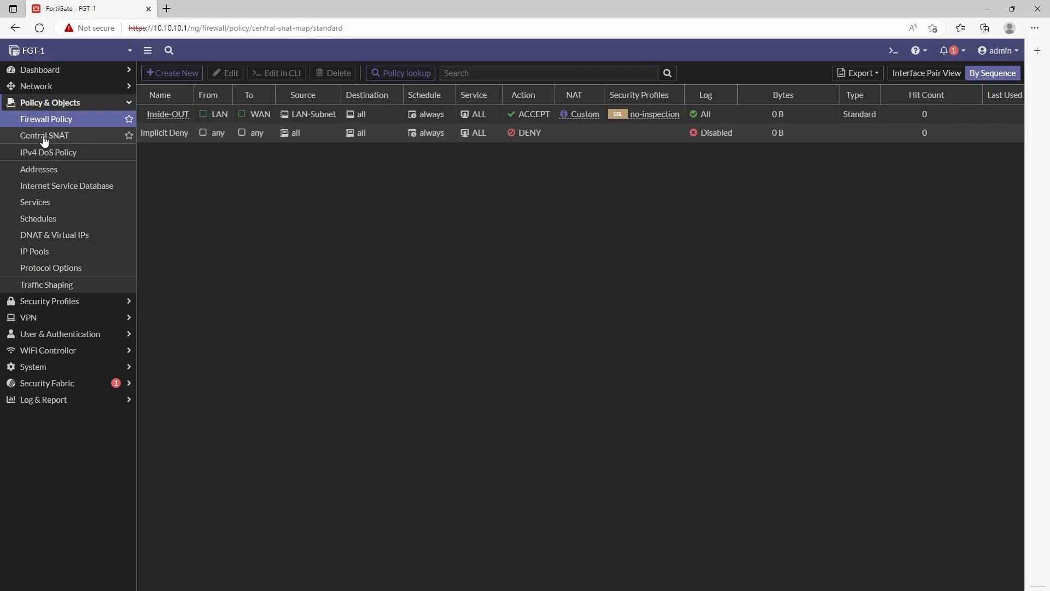
{"action": "left_click", "coordinate": [58, 124]}
{"action": "left_click", "coordinate": [65, 137]}
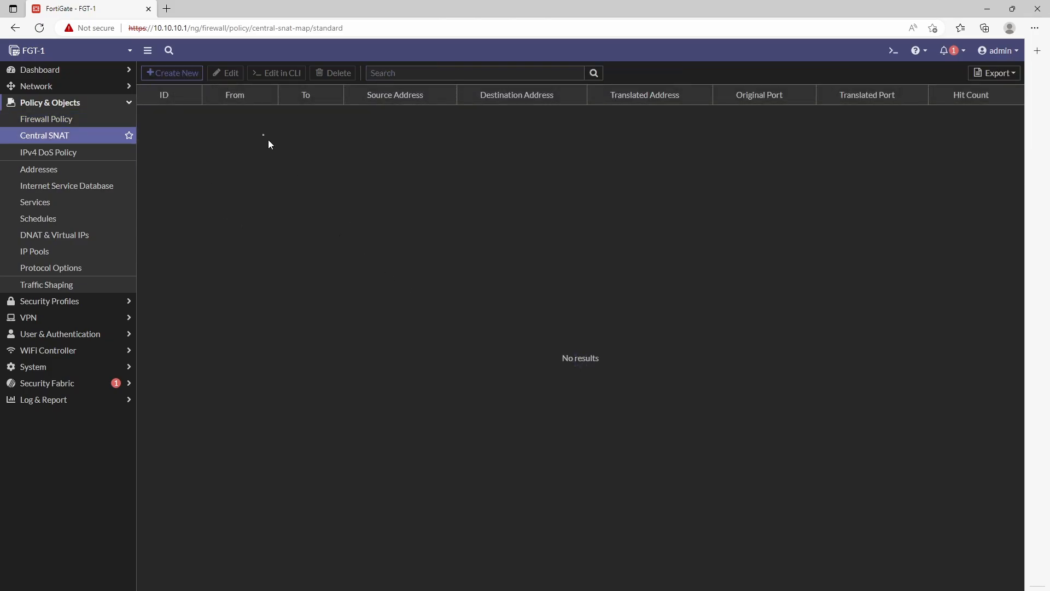
{"action": "mouse_move", "coordinate": [149, 97]}
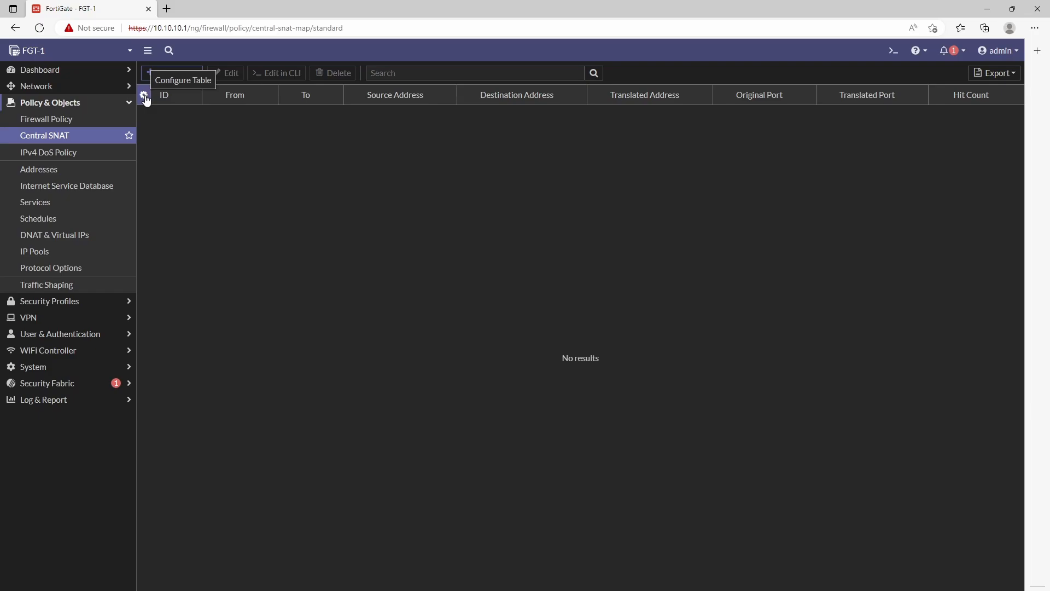
{"action": "left_click", "coordinate": [144, 96]}
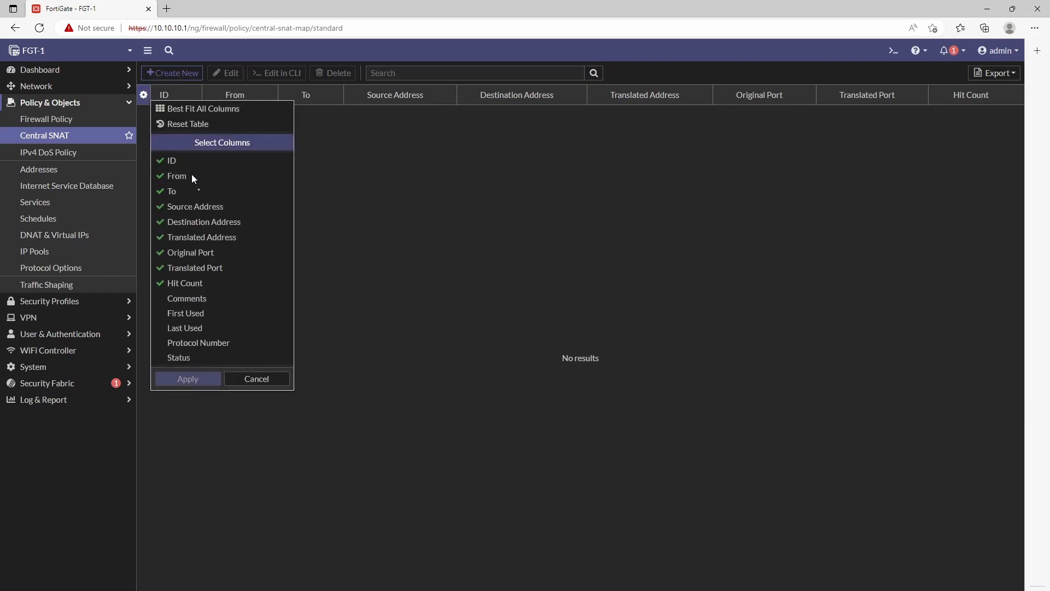
{"action": "left_click", "coordinate": [202, 330]}
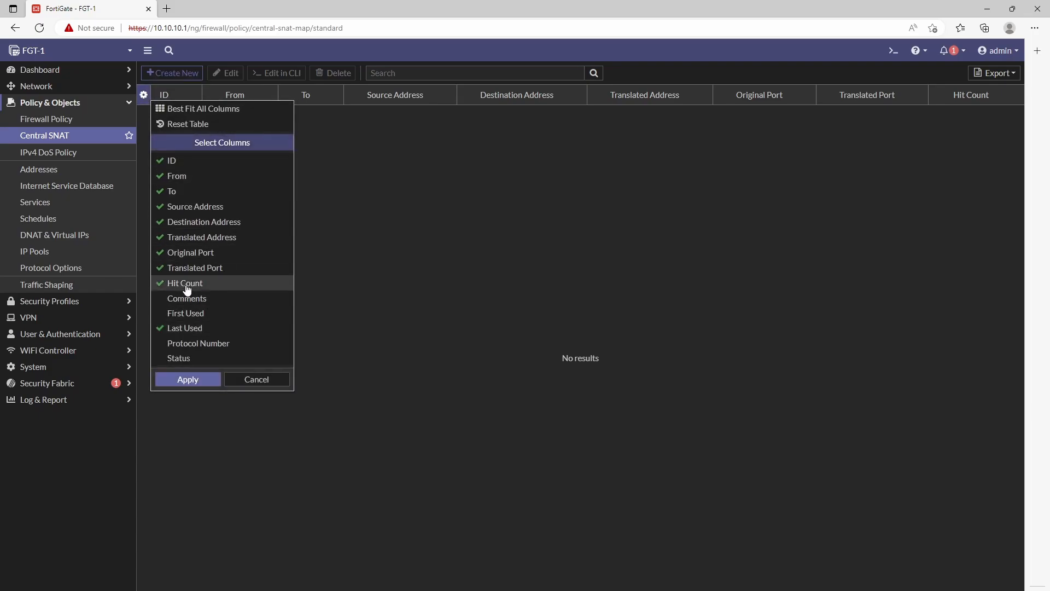
{"action": "left_click", "coordinate": [192, 385]}
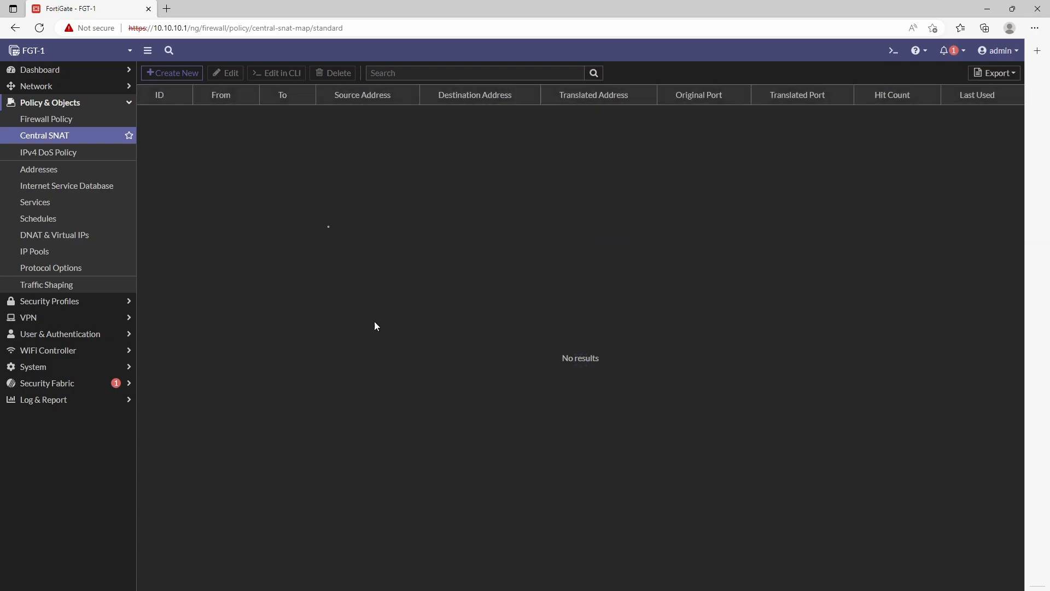
Step: Start a new Central SNAT rule with incoming interface LAN and outgoing interface WAN
{"action": "left_click", "coordinate": [182, 74]}
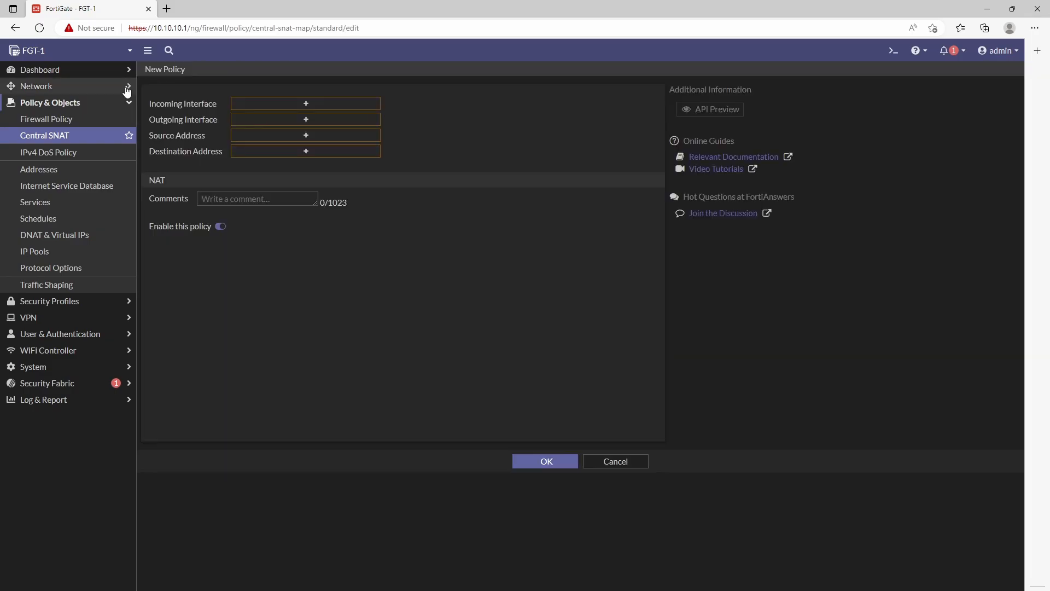
{"action": "left_click", "coordinate": [232, 103]}
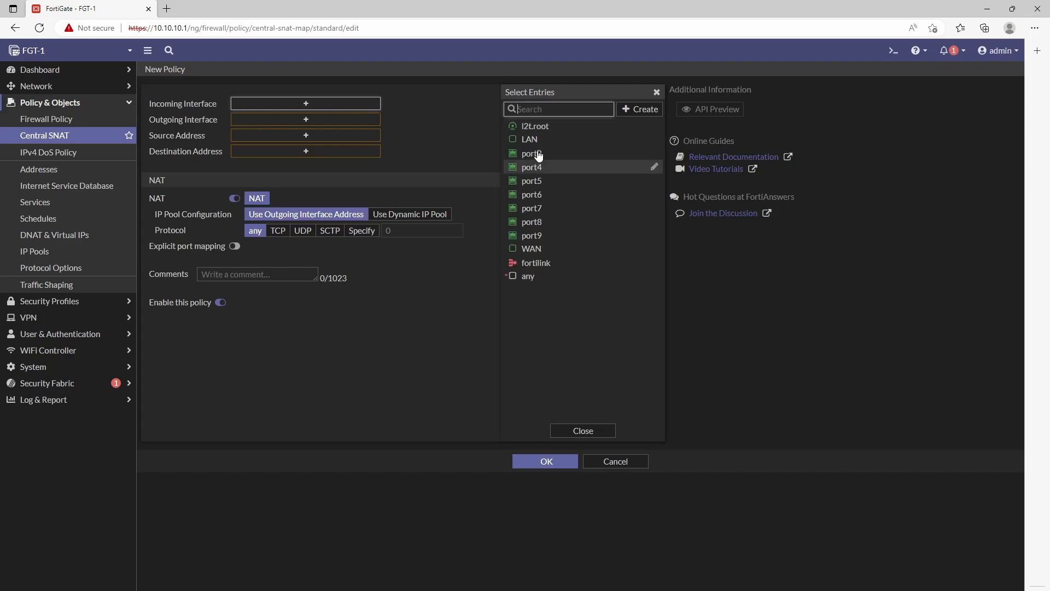
{"action": "left_click", "coordinate": [539, 140]}
{"action": "left_click", "coordinate": [602, 430]}
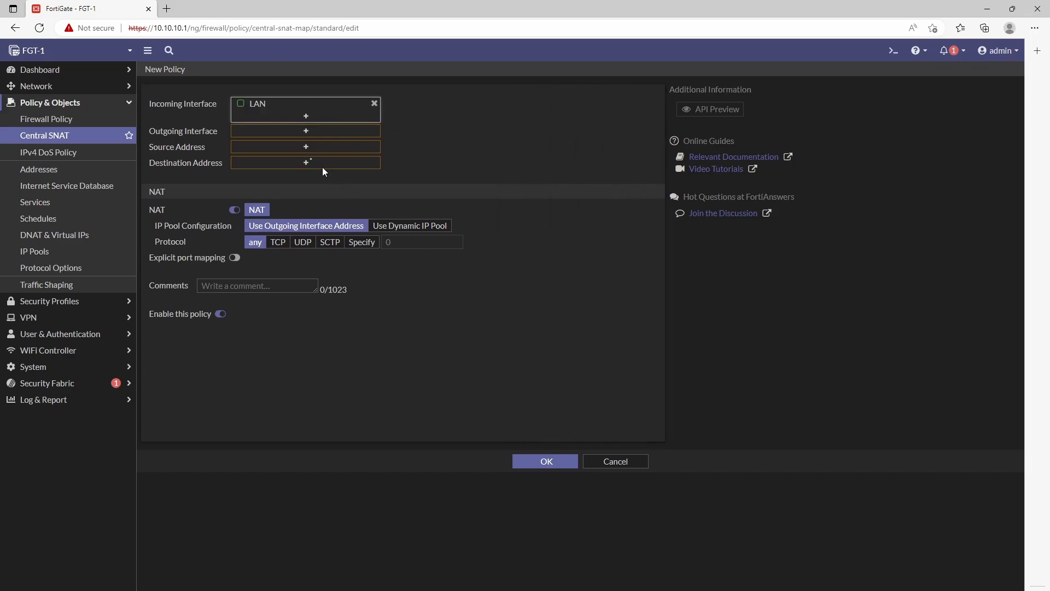
{"action": "left_click", "coordinate": [273, 135]}
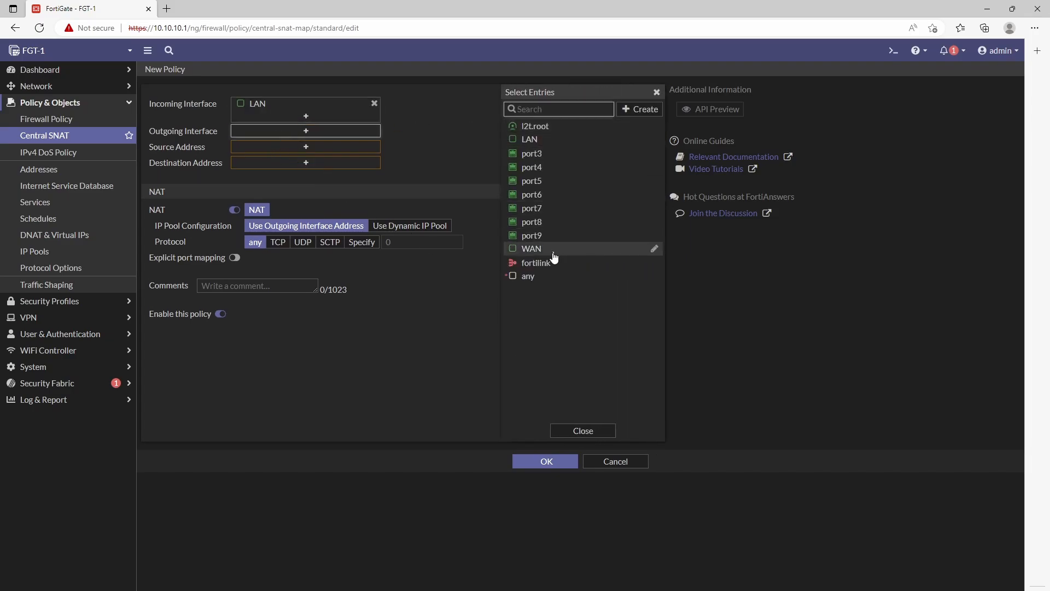
{"action": "left_click", "coordinate": [629, 248]}
{"action": "left_click", "coordinate": [589, 431]}
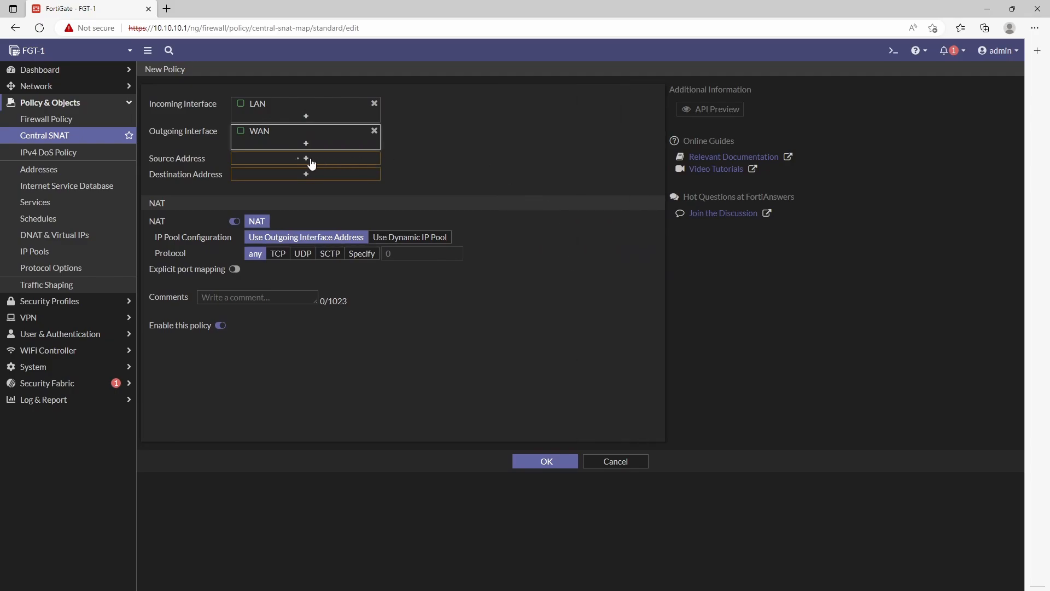
Step: Set the rule's source to LAN-Subnet and destination to all, then save it
{"action": "left_click", "coordinate": [263, 158]}
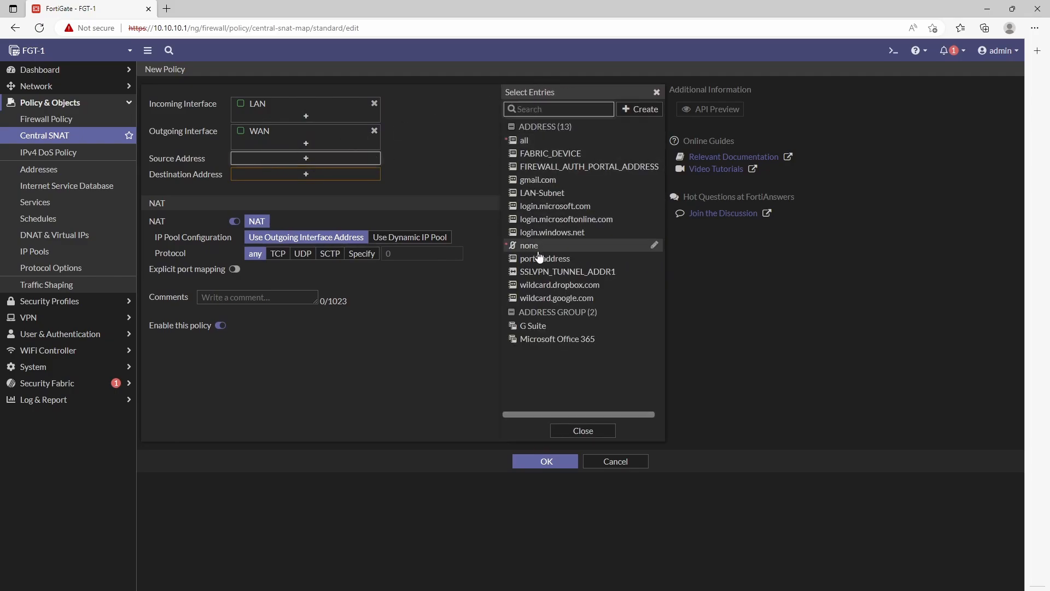
{"action": "left_click", "coordinate": [550, 193]}
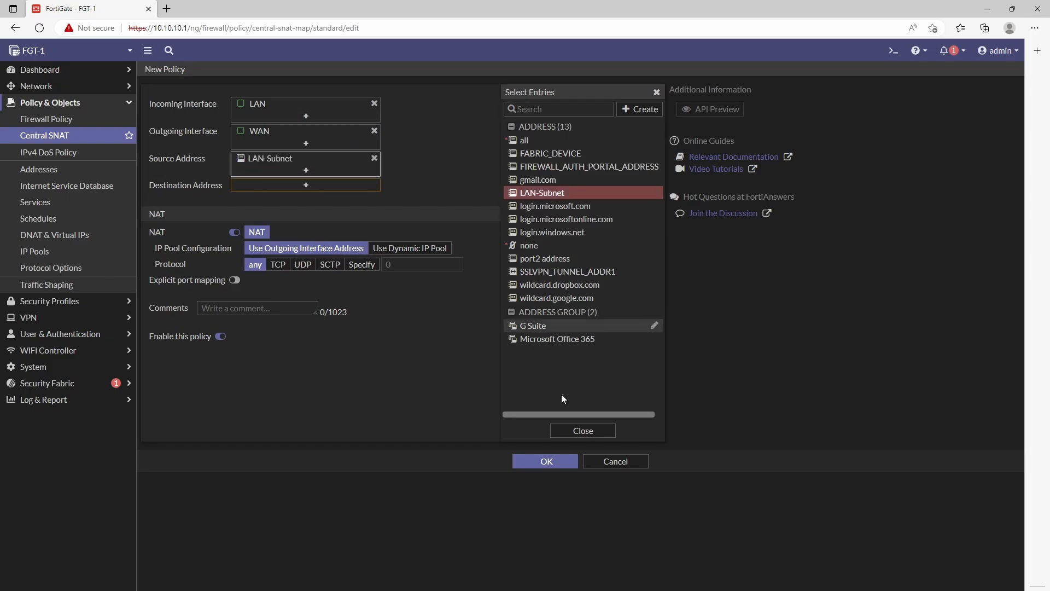
{"action": "left_click", "coordinate": [590, 431]}
{"action": "left_click", "coordinate": [296, 185]}
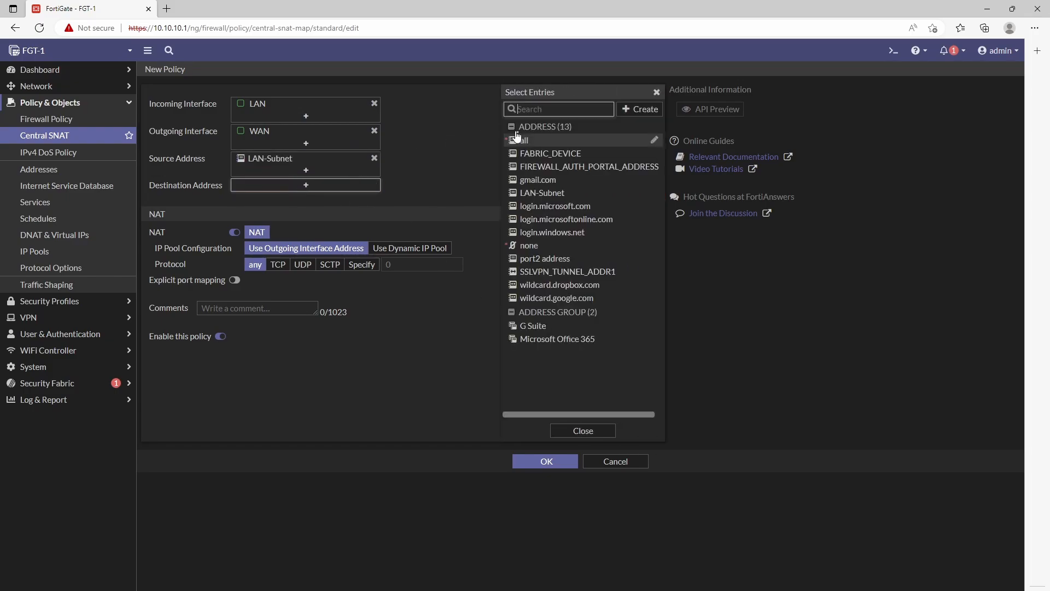
{"action": "left_click", "coordinate": [541, 141]}
{"action": "left_click", "coordinate": [656, 92]}
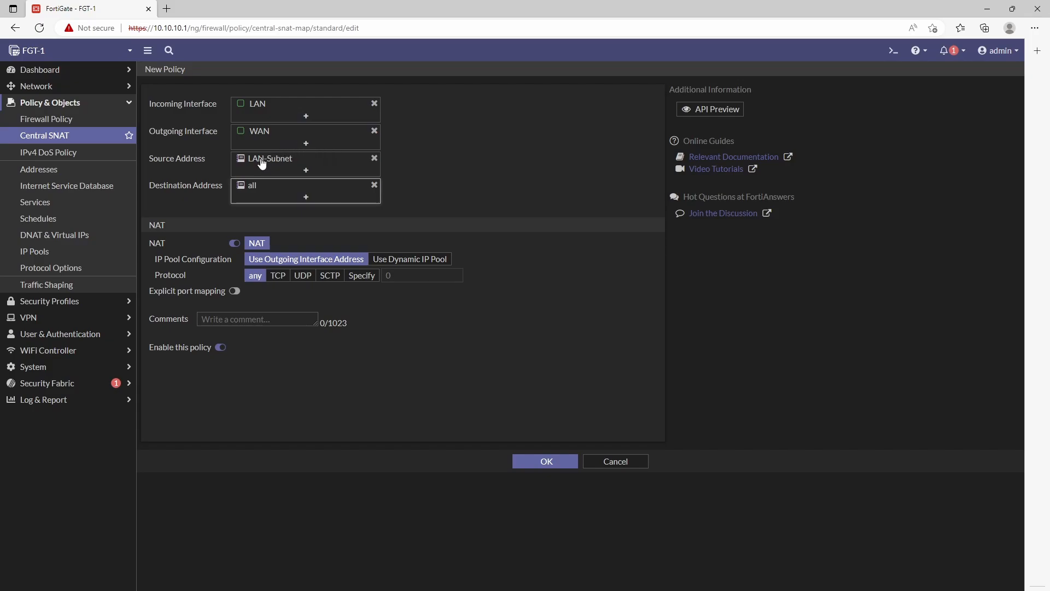
{"action": "mouse_move", "coordinate": [262, 163]}
{"action": "left_click", "coordinate": [542, 460]}
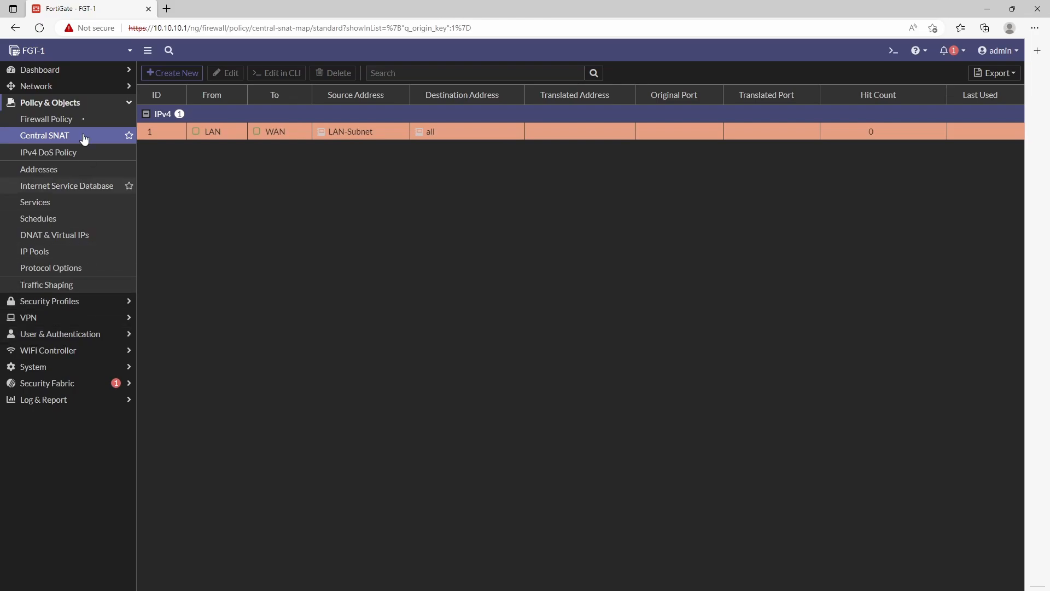
{"action": "left_click", "coordinate": [44, 86]}
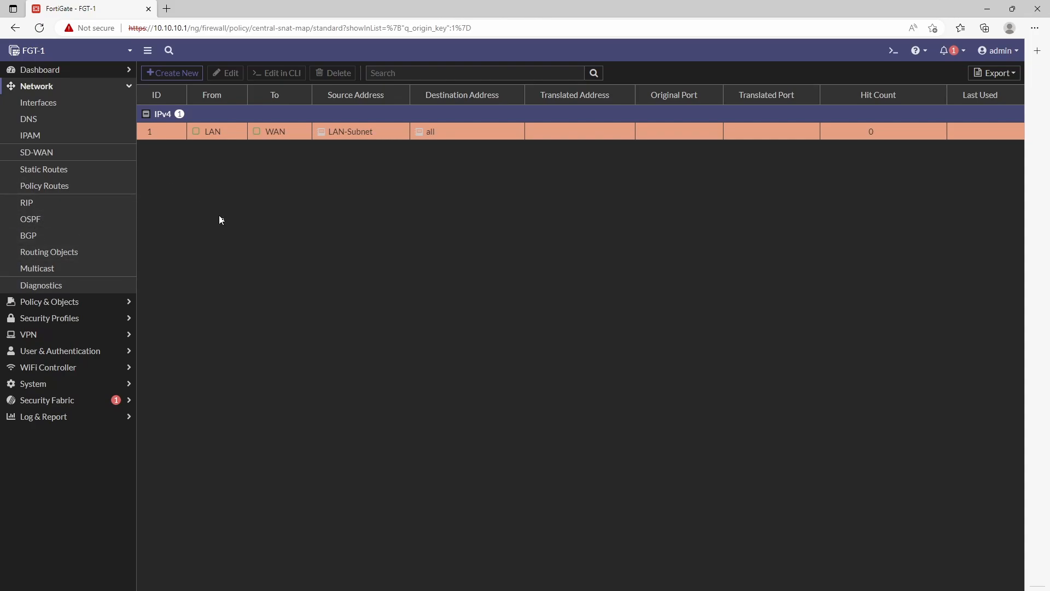
Step: Create a new static route keeping destination 0.0.0.0/0.0.0.0 with interface port1
{"action": "left_click", "coordinate": [49, 174]}
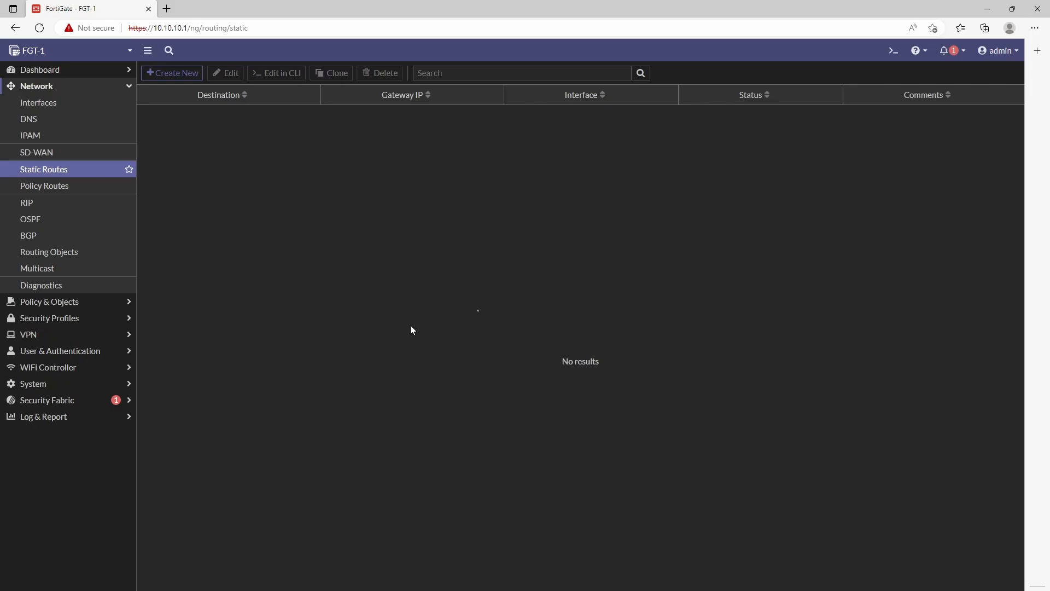
{"action": "left_click", "coordinate": [188, 73]}
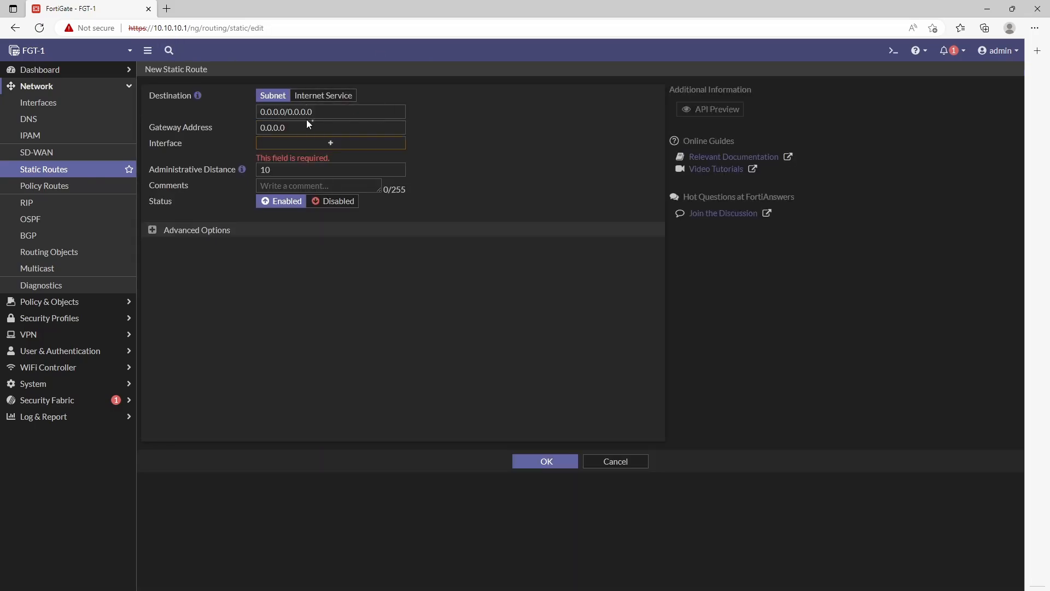
{"action": "left_click_drag", "start_coordinate": [259, 112], "coordinate": [315, 115]}
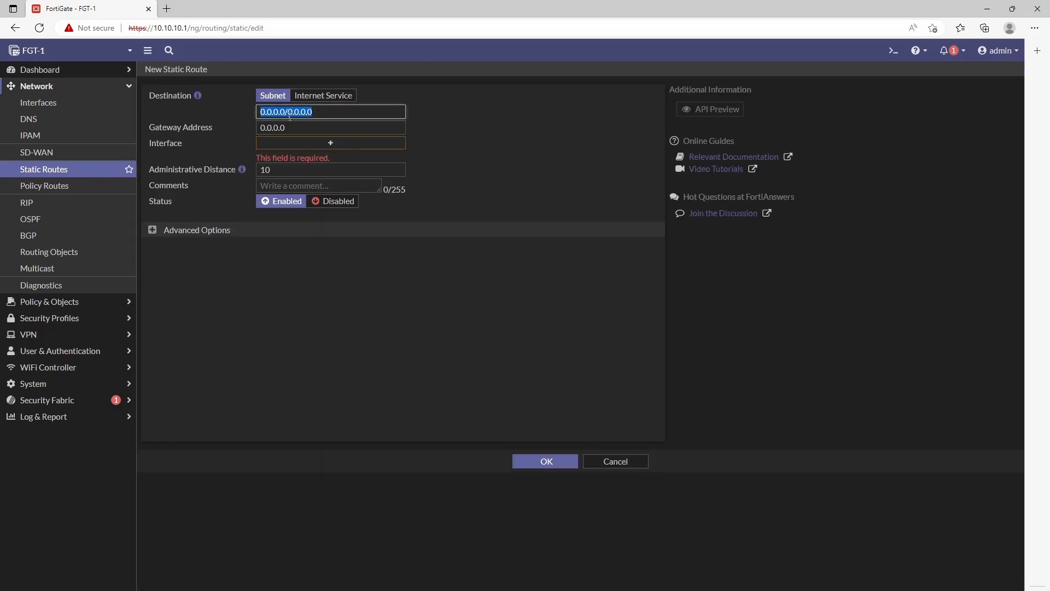
{"action": "left_click", "coordinate": [479, 135]}
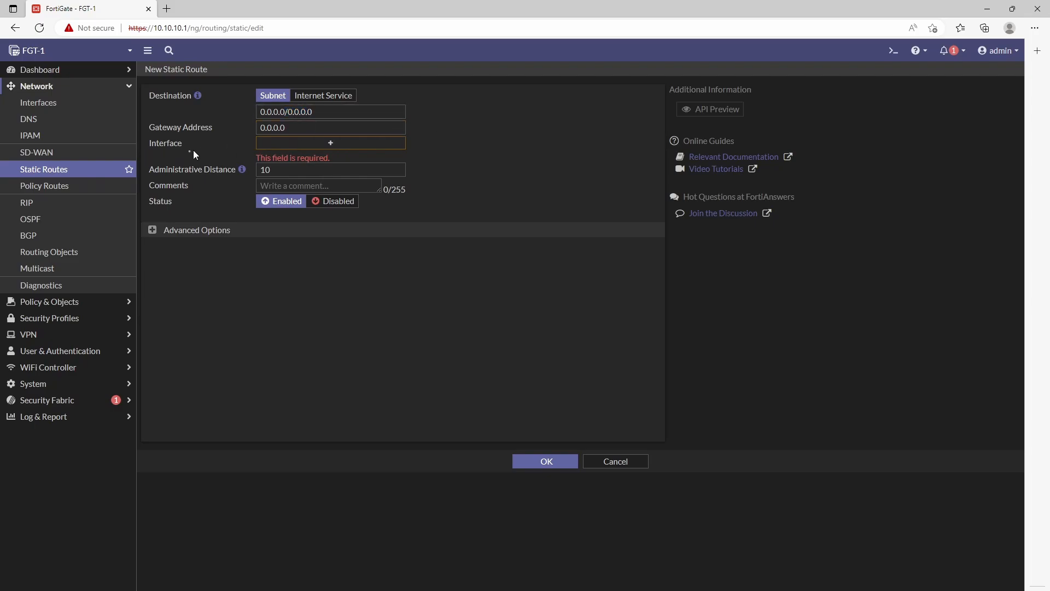
{"action": "left_click", "coordinate": [277, 147]}
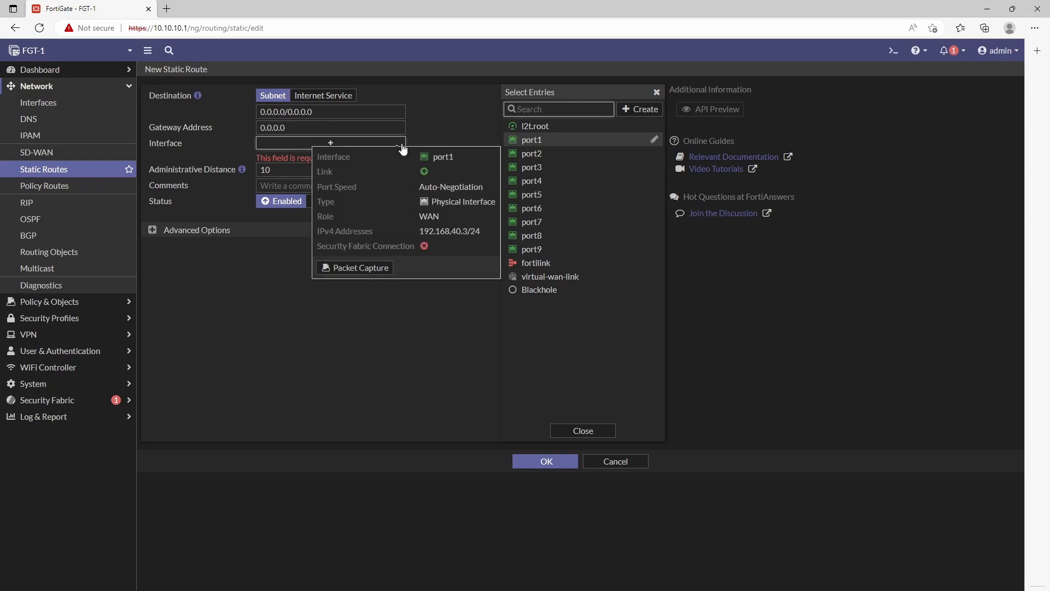
{"action": "left_click", "coordinate": [542, 139]}
{"action": "left_click", "coordinate": [458, 155]}
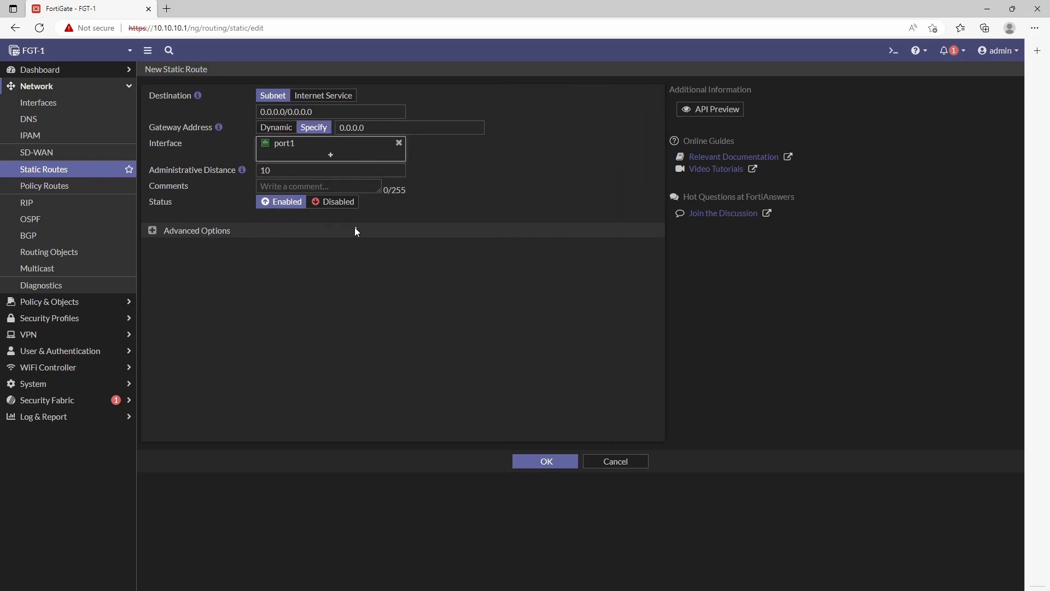
Step: Use port1's dynamic gateway, leave administrative distance at 10, and save the route
{"action": "mouse_move", "coordinate": [280, 149]}
{"action": "left_click", "coordinate": [268, 131]}
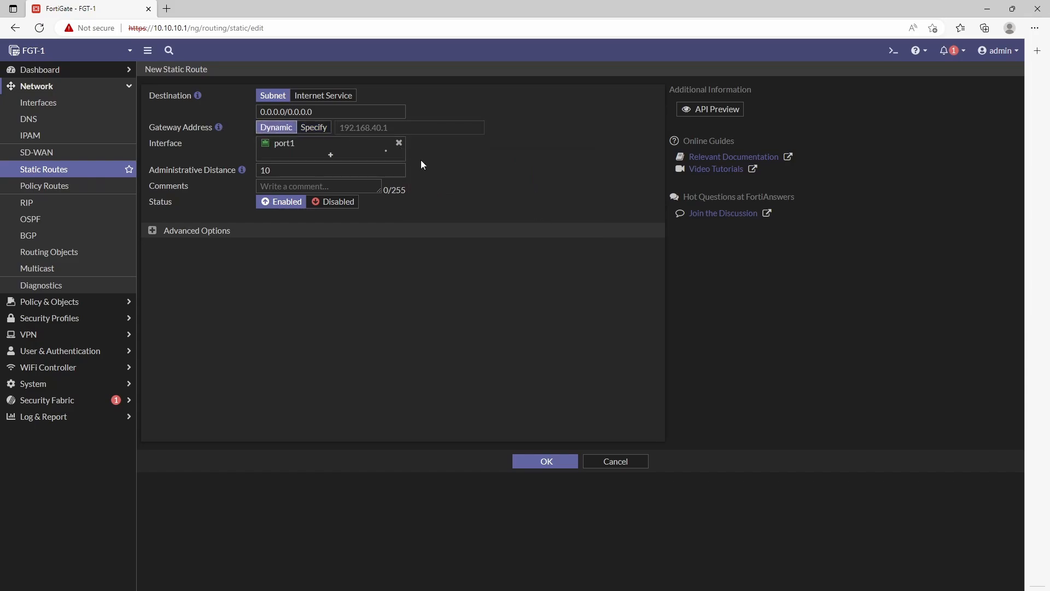
{"action": "left_click", "coordinate": [316, 129]}
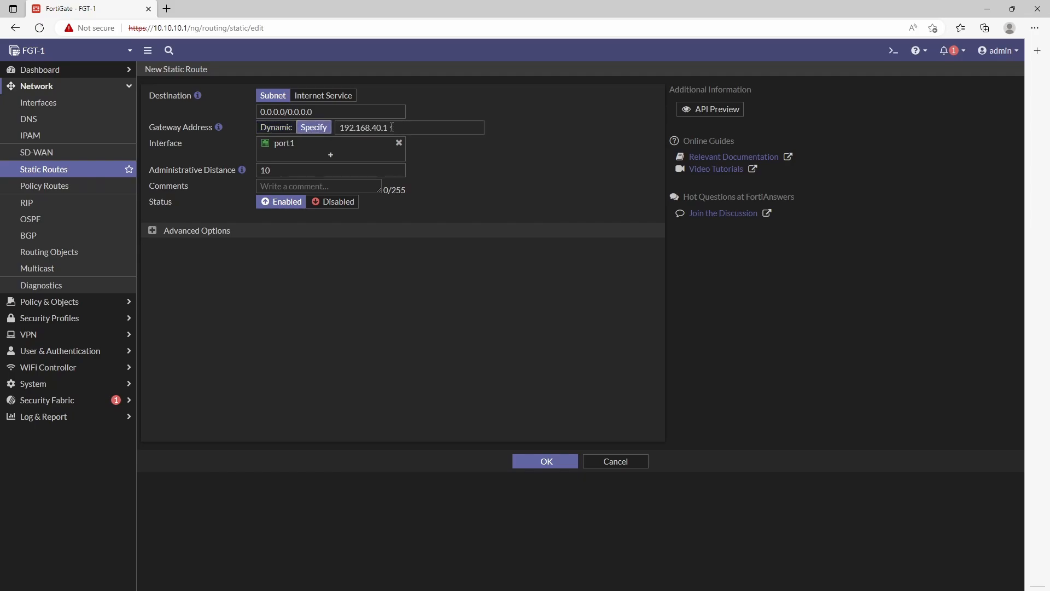
{"action": "left_click", "coordinate": [278, 130]}
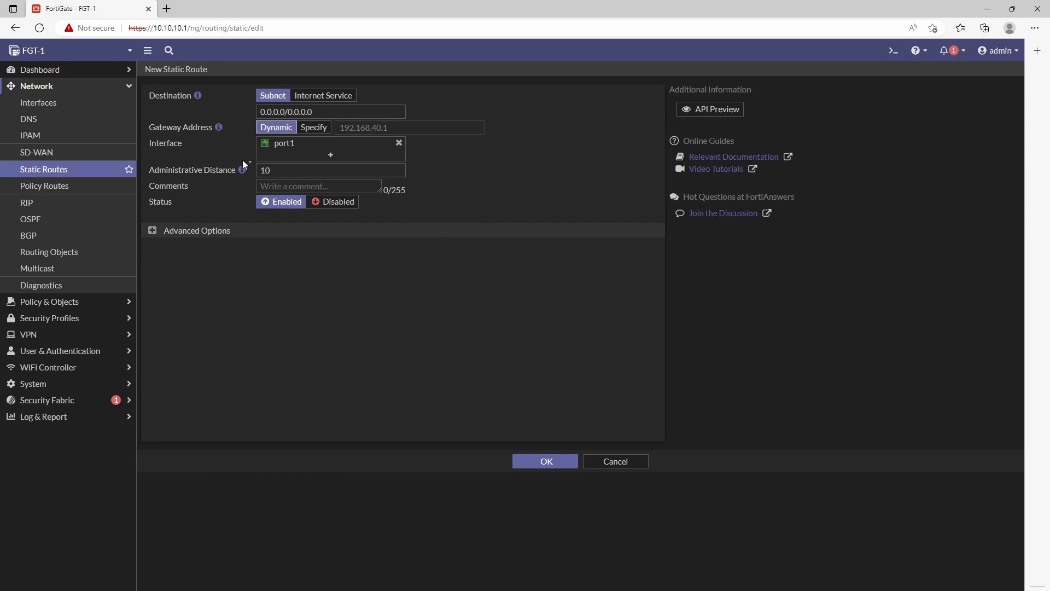
{"action": "left_click_drag", "start_coordinate": [276, 171], "coordinate": [235, 173]}
{"action": "left_click", "coordinate": [496, 183]}
{"action": "left_click", "coordinate": [547, 462]}
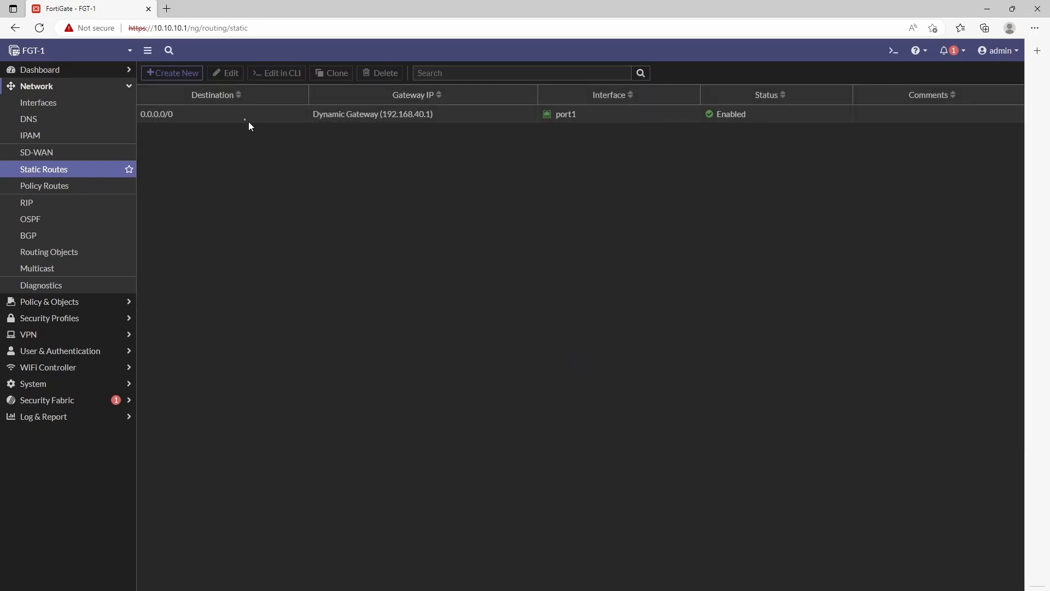
{"action": "left_click", "coordinate": [83, 71]}
{"action": "left_click", "coordinate": [45, 125]}
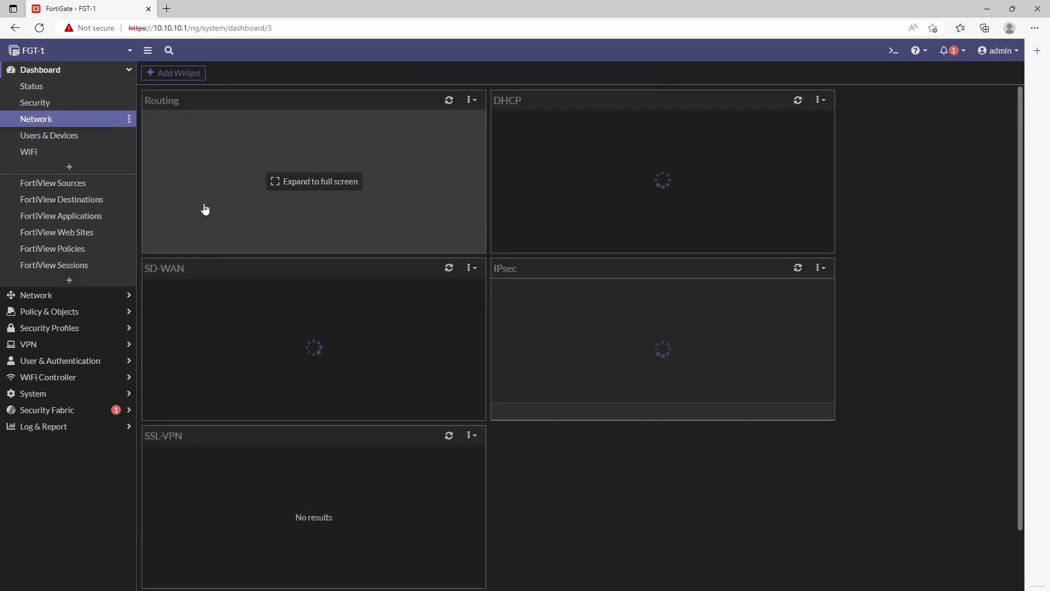
{"action": "left_click", "coordinate": [268, 169]}
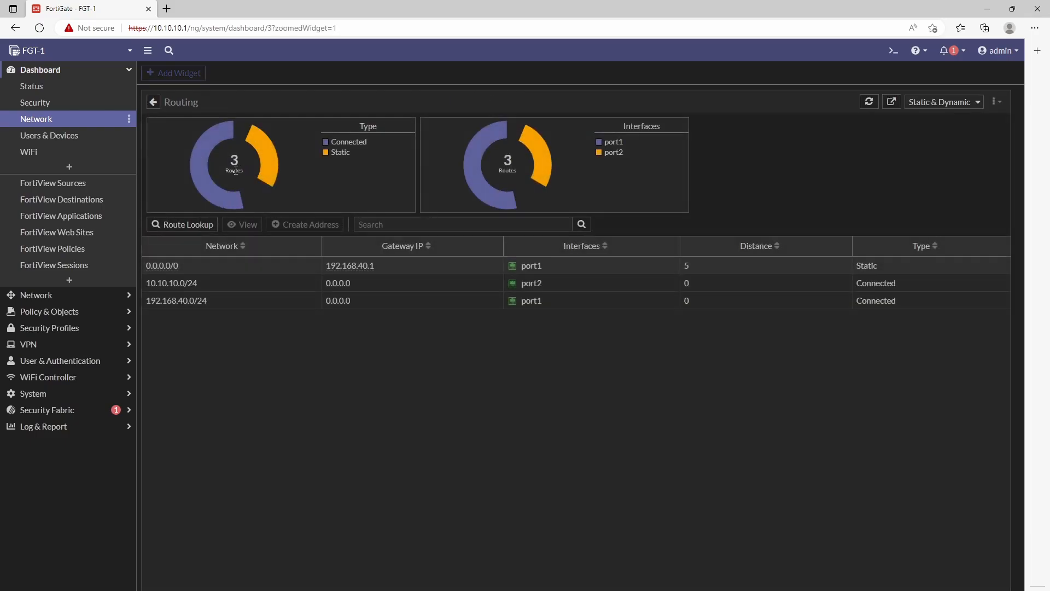
{"action": "left_click", "coordinate": [209, 289]}
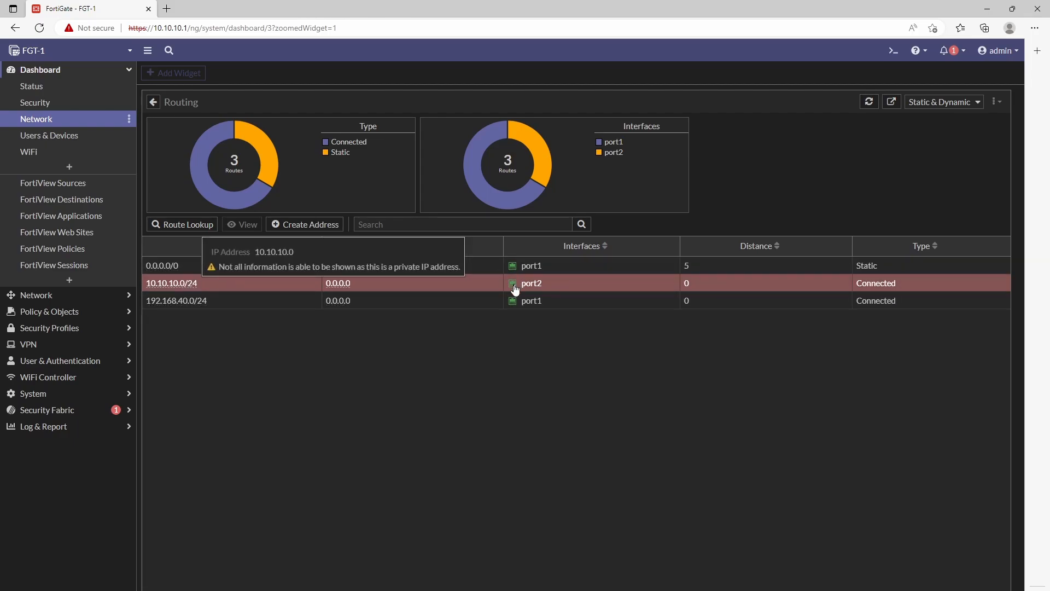
{"action": "left_click", "coordinate": [211, 304]}
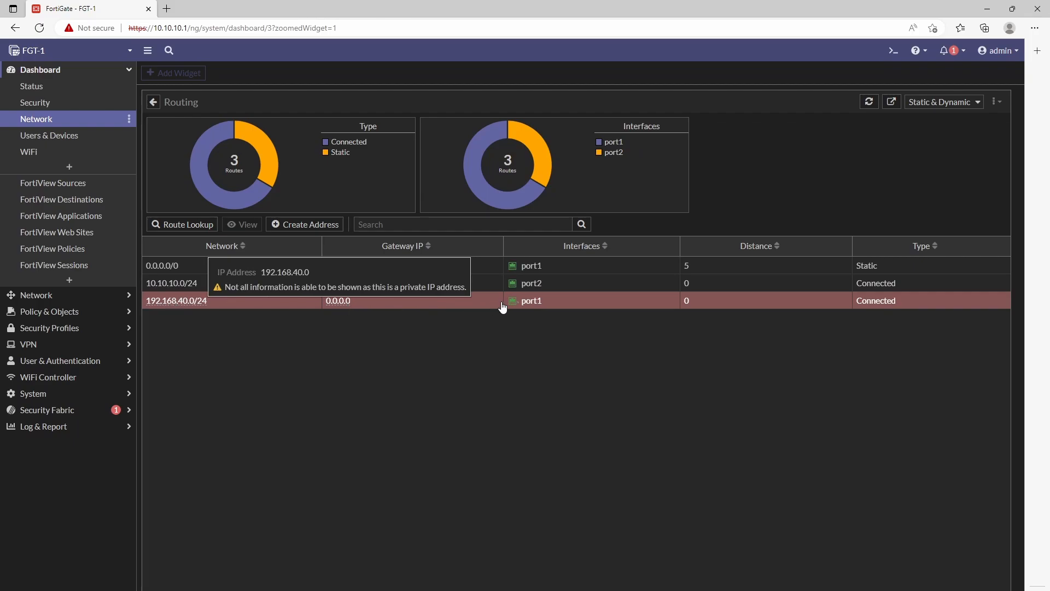
{"action": "left_click", "coordinate": [176, 268]}
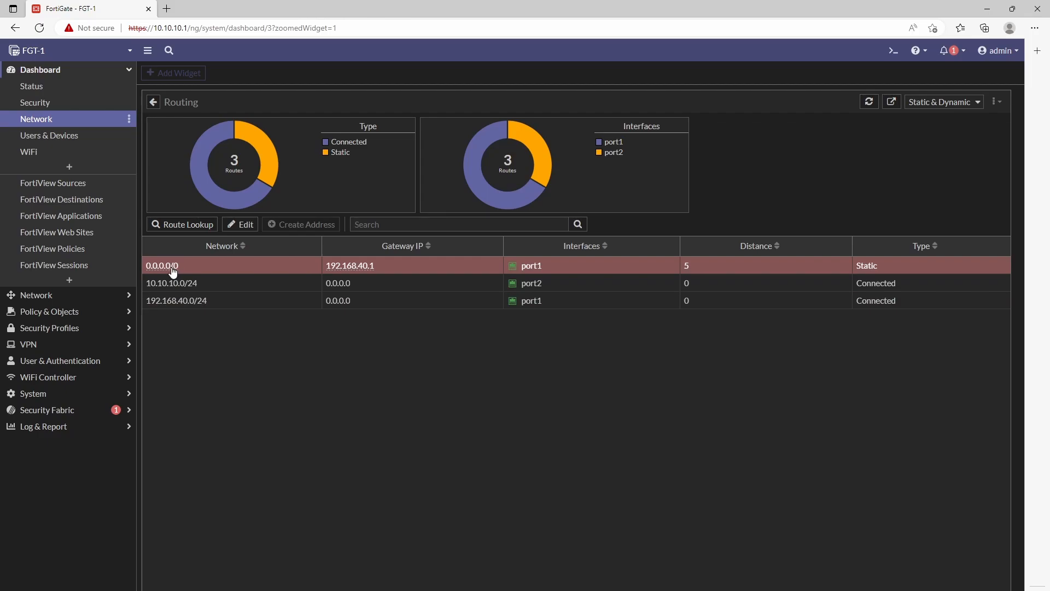
{"action": "mouse_move", "coordinate": [173, 272]}
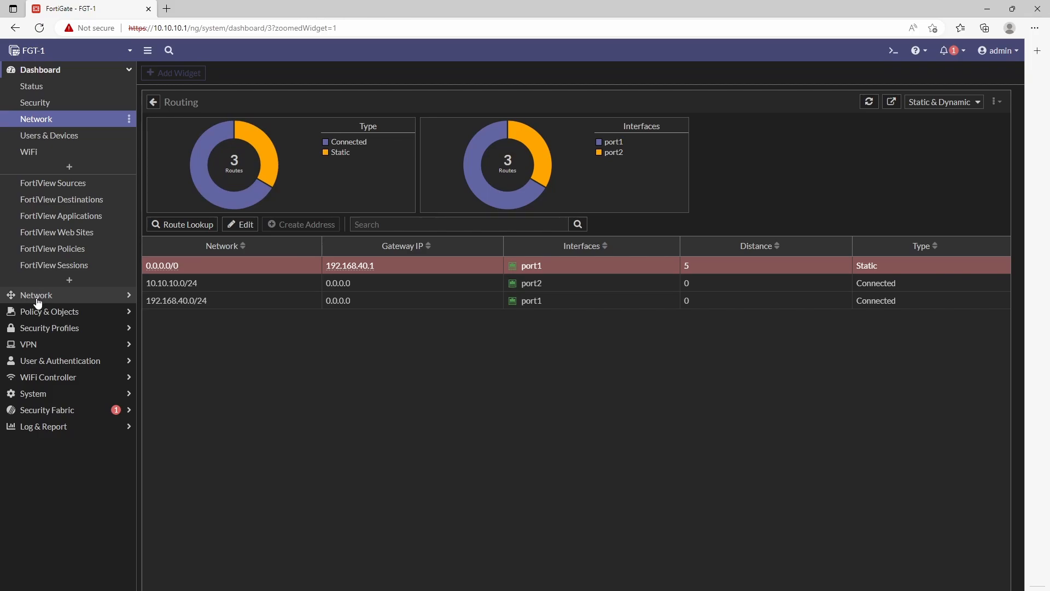
{"action": "mouse_move", "coordinate": [192, 307]}
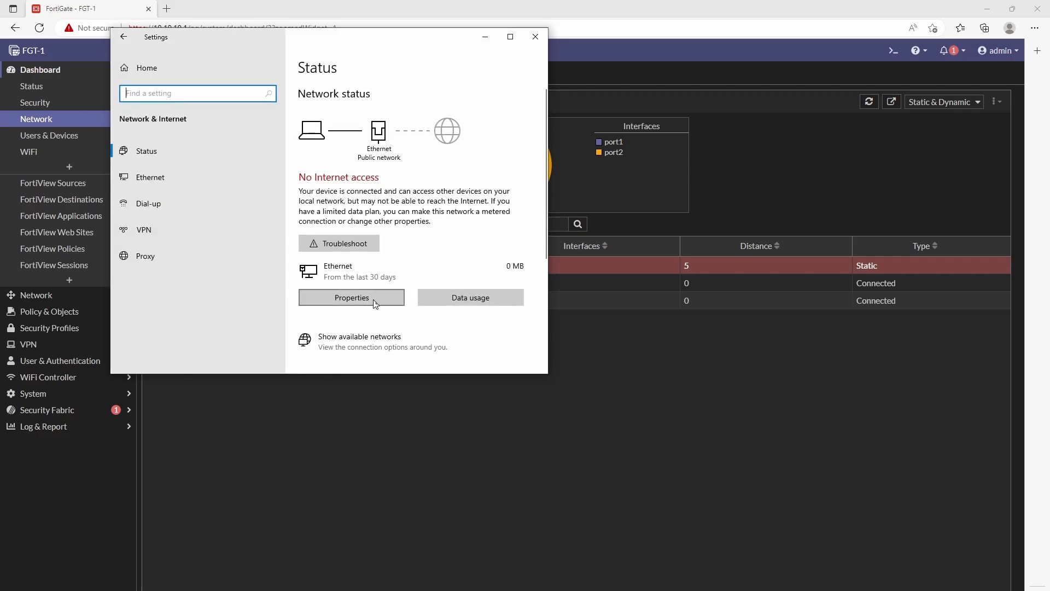
Step: Set the Ethernet adapter's IPv4 properties to obtain the IP address and DNS servers automatically
{"action": "left_click", "coordinate": [206, 170]}
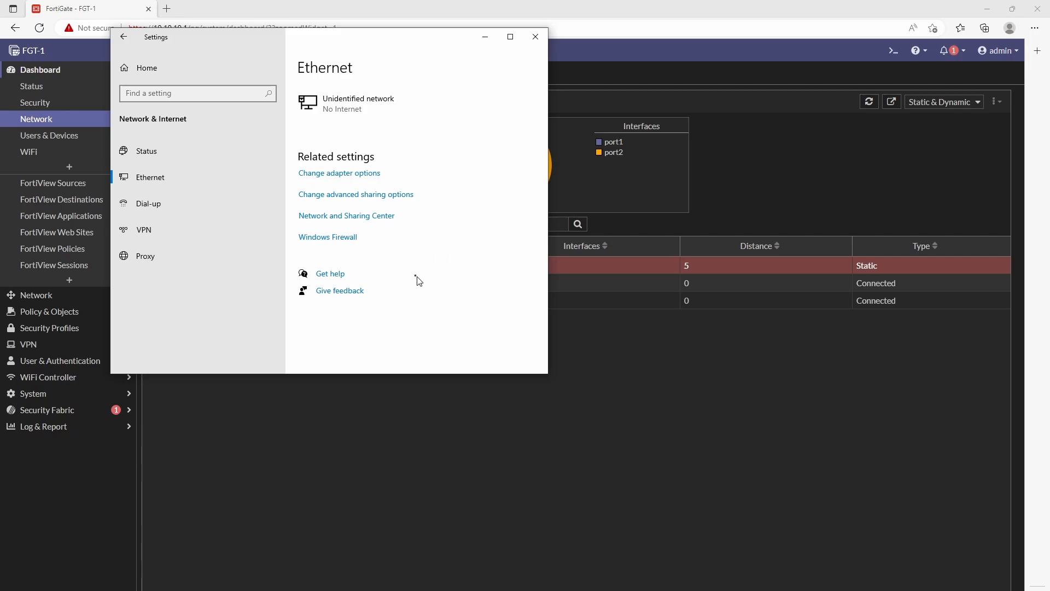
{"action": "left_click", "coordinate": [328, 227]}
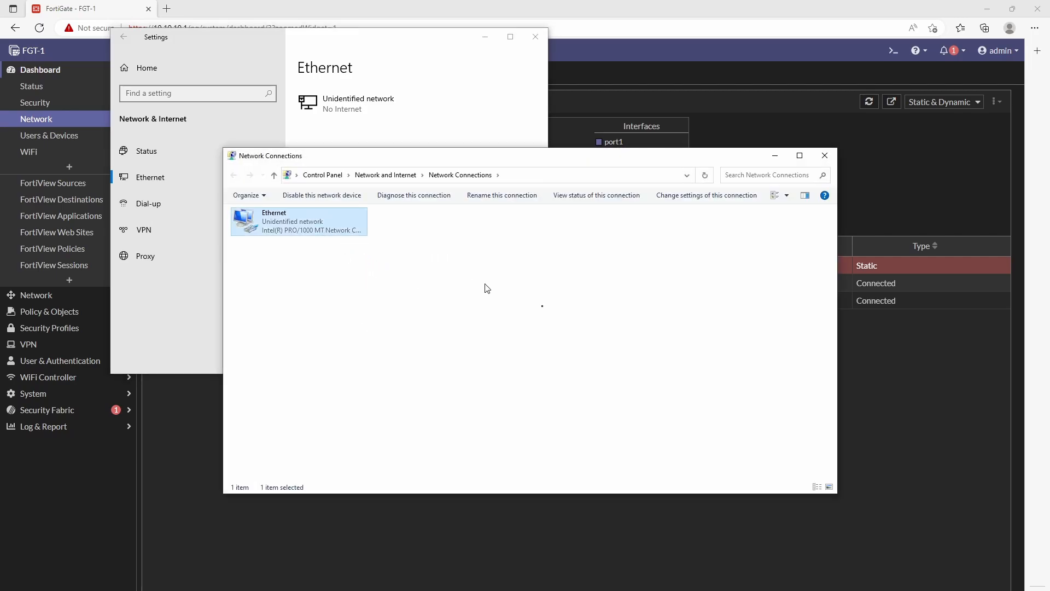
{"action": "key", "text": "Return"}
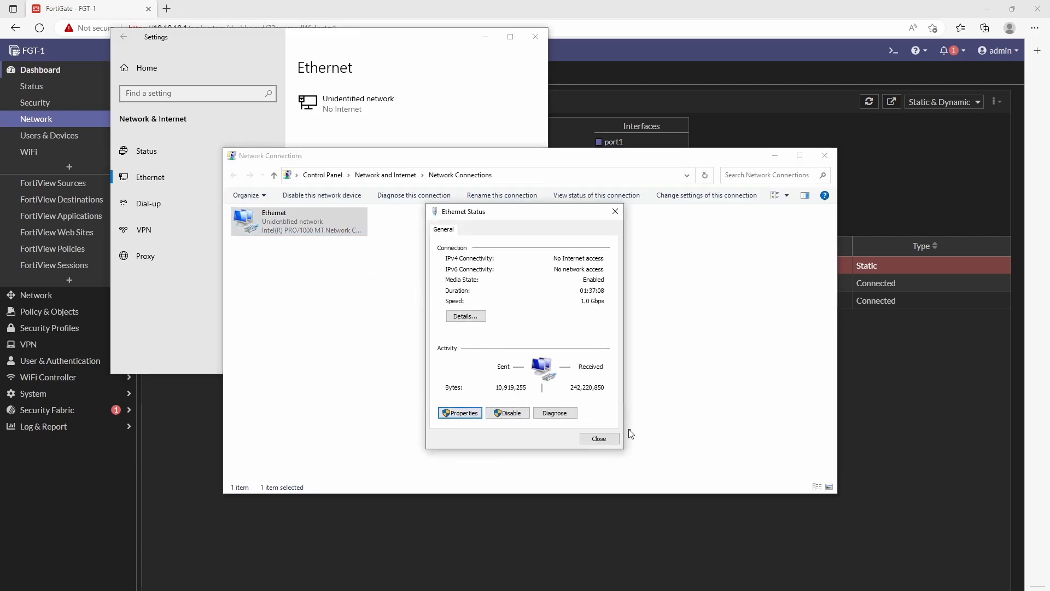
{"action": "key", "text": "Return"}
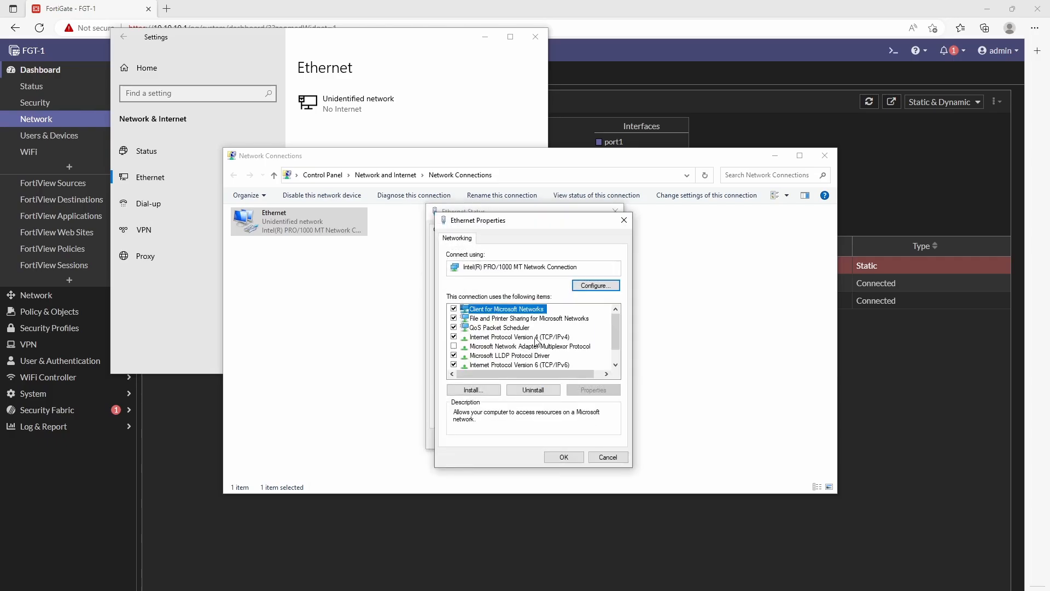
{"action": "double_click", "coordinate": [536, 338]}
{"action": "left_click", "coordinate": [511, 329]}
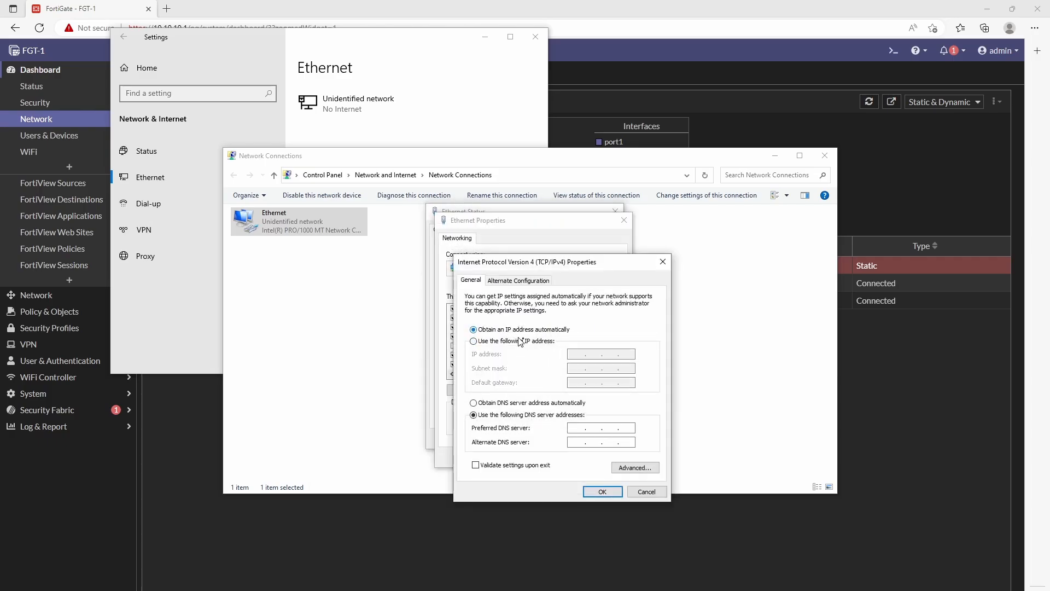
{"action": "left_click", "coordinate": [525, 403]}
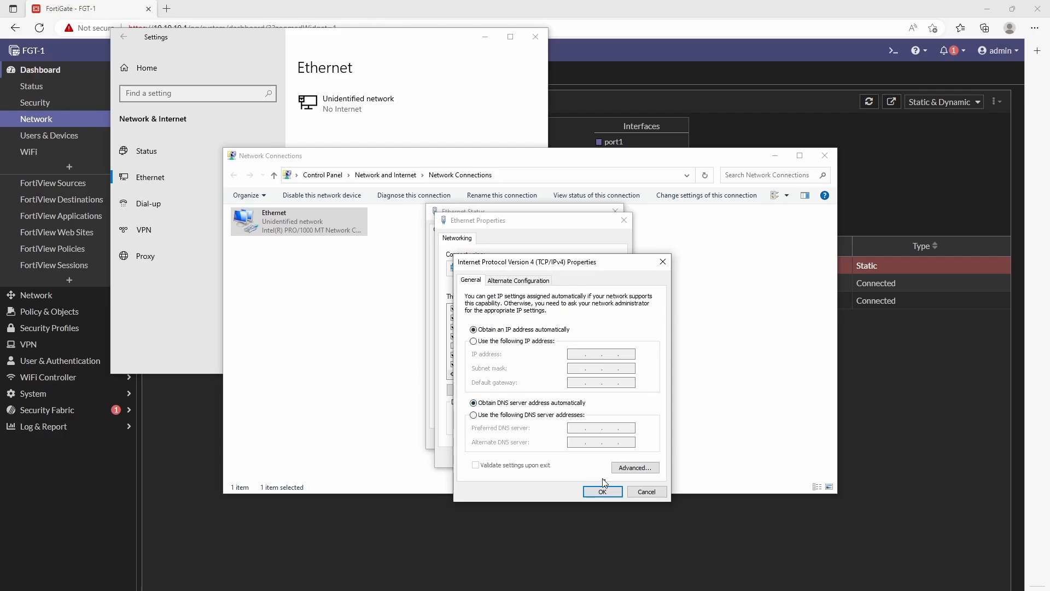
{"action": "left_click", "coordinate": [603, 491]}
{"action": "left_click", "coordinate": [576, 458]}
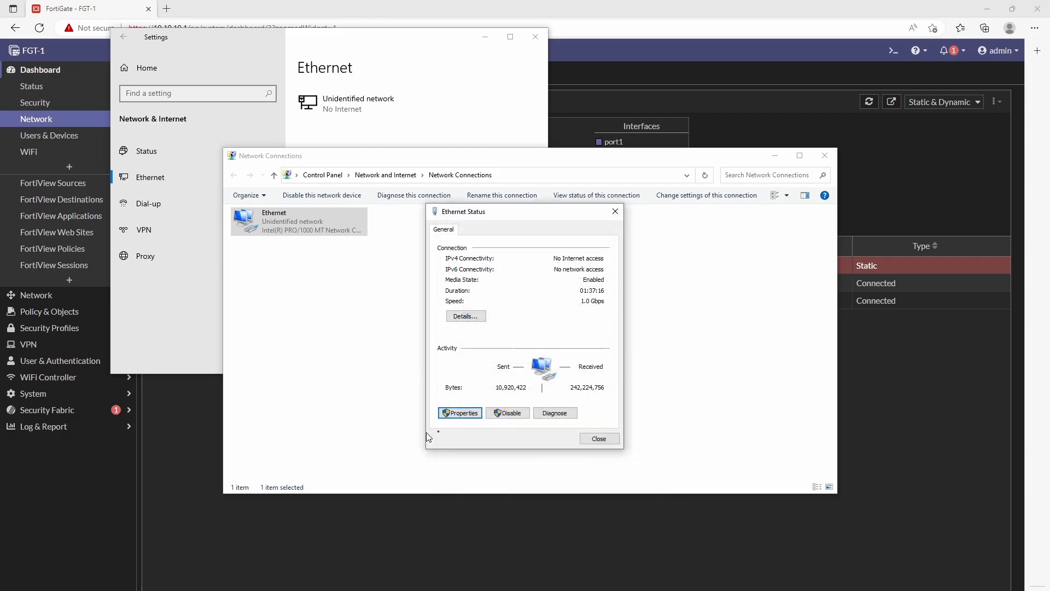
{"action": "left_click", "coordinate": [600, 439]}
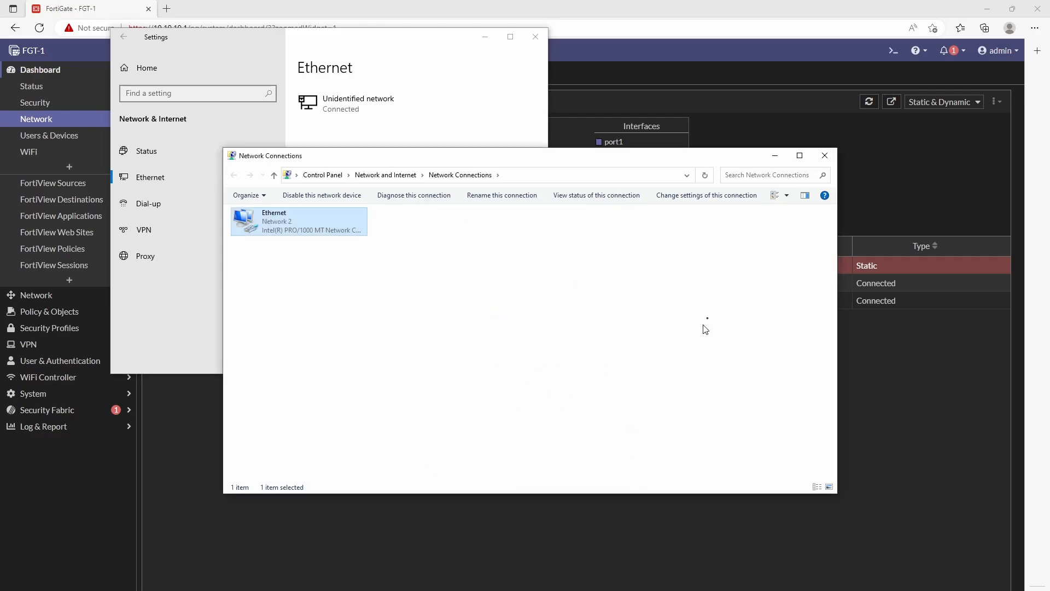
{"action": "left_click", "coordinate": [775, 155]}
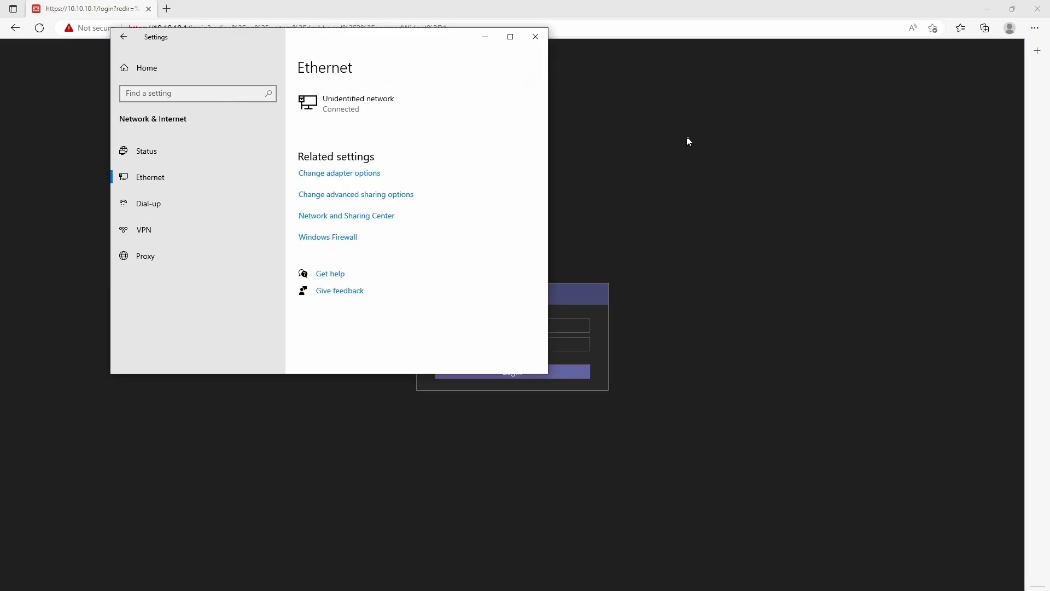
Step: Run ipconfig in Command Prompt and highlight IPv4 address 10.10.10.50 and gateway 10.10.10.1
{"action": "left_click", "coordinate": [689, 141]}
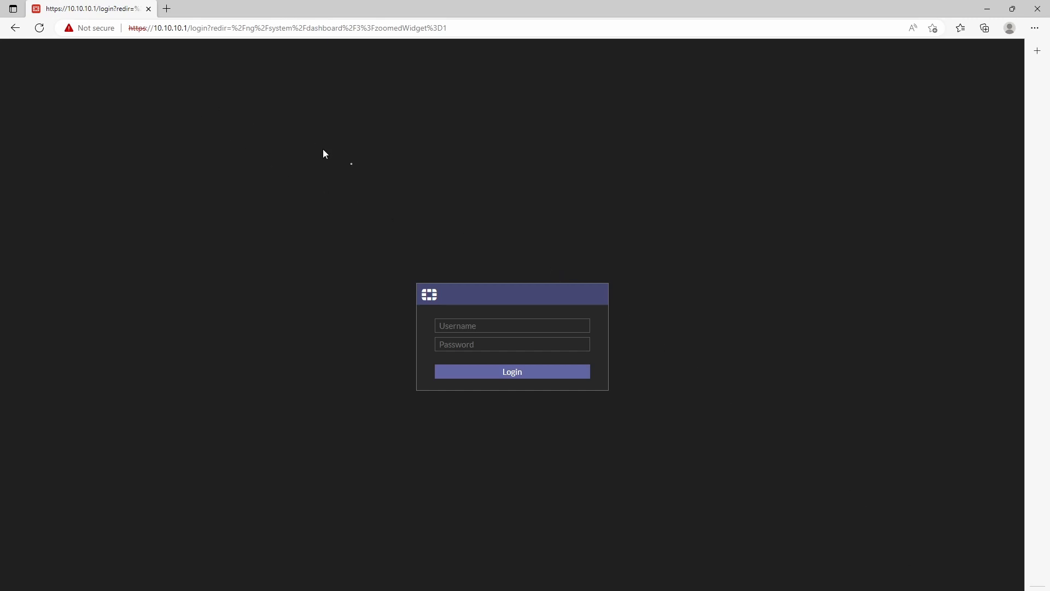
{"action": "left_click", "coordinate": [481, 329]}
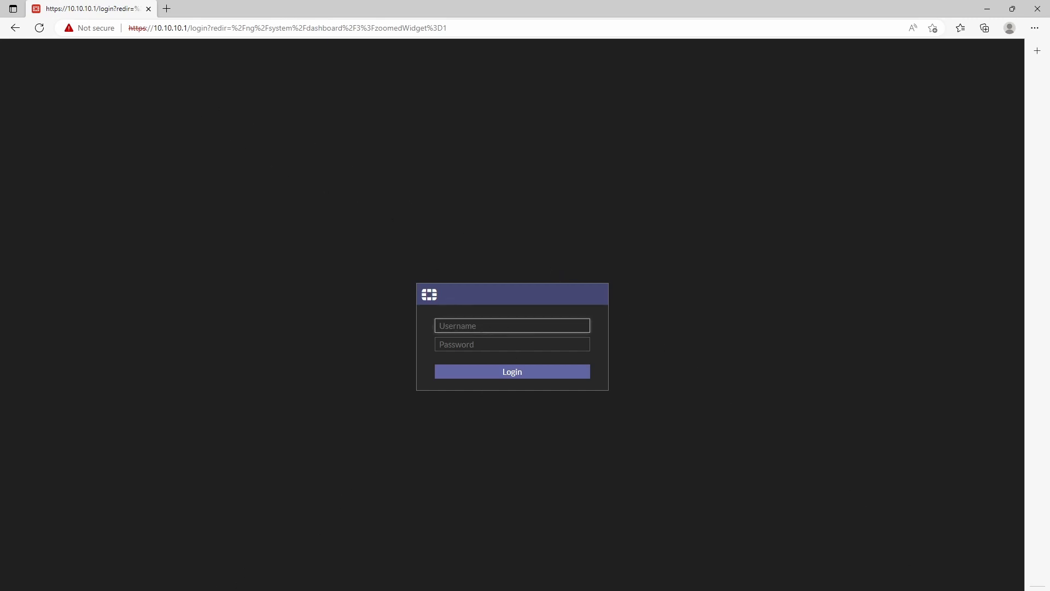
{"action": "key", "text": "super+s"}
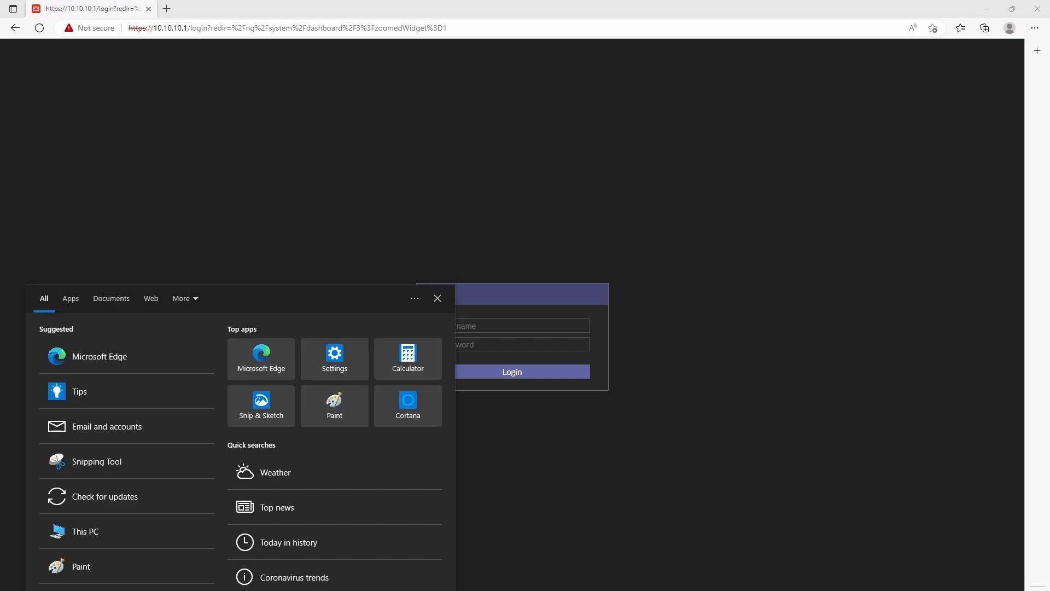
{"action": "type", "text": "c"}
{"action": "key", "text": "Return"}
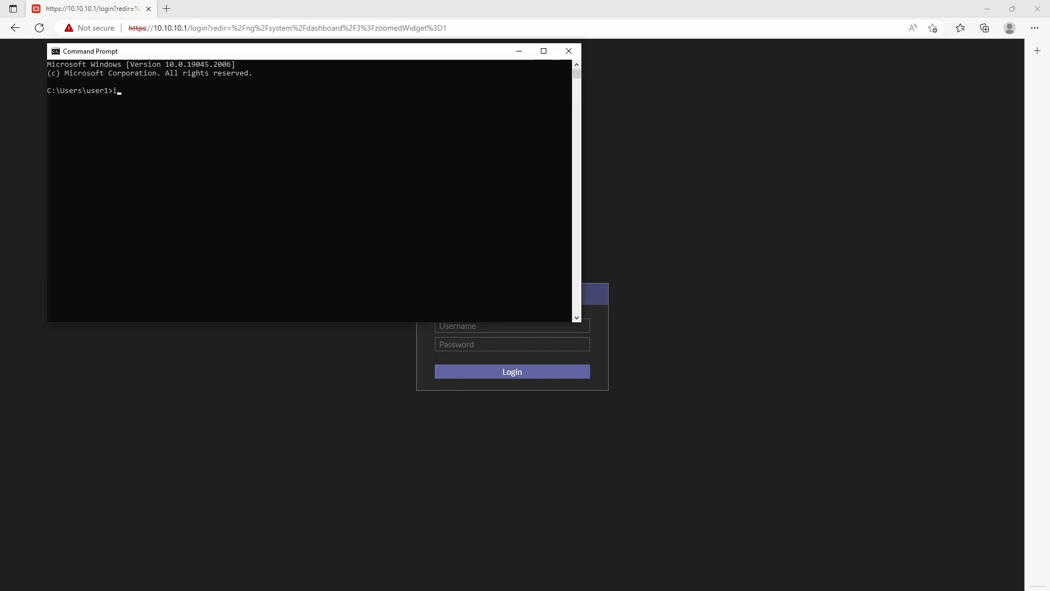
{"action": "type", "text": "ipconfig"}
{"action": "key", "text": "Return"}
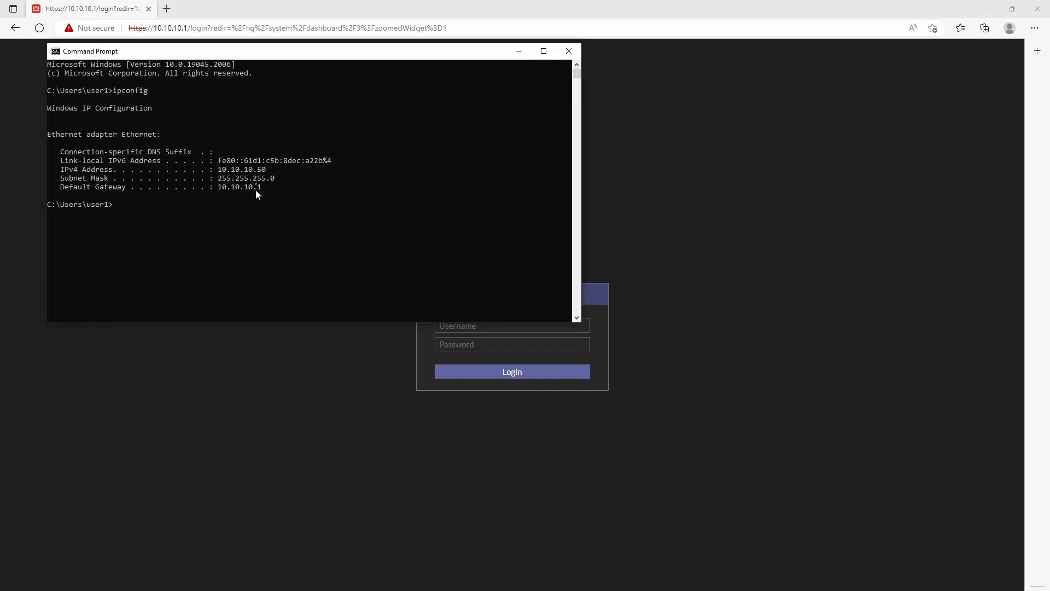
{"action": "left_click_drag", "start_coordinate": [266, 170], "coordinate": [210, 170]}
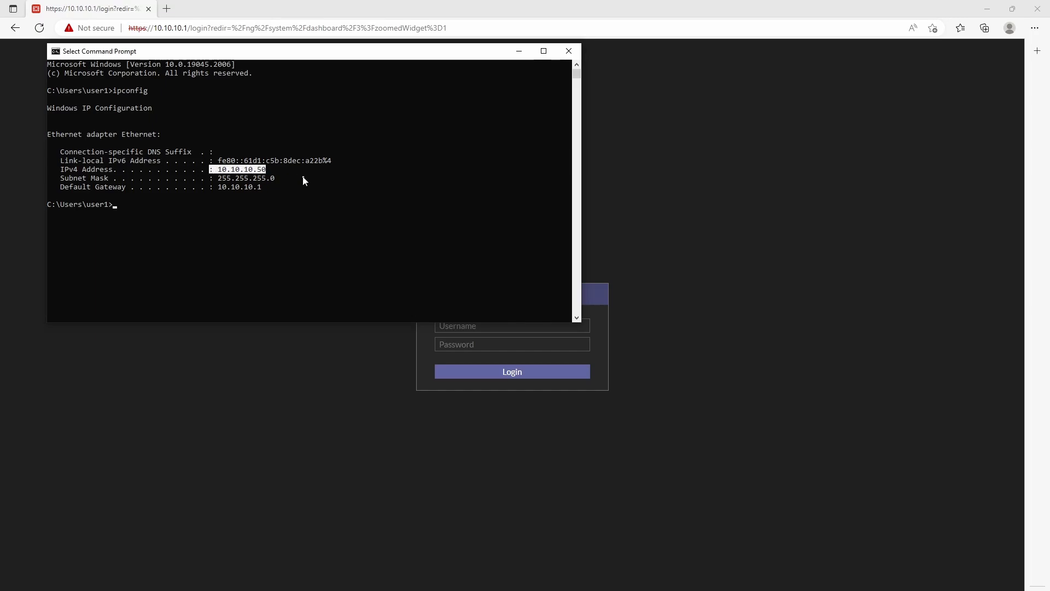
{"action": "left_click_drag", "start_coordinate": [266, 188], "coordinate": [217, 187]}
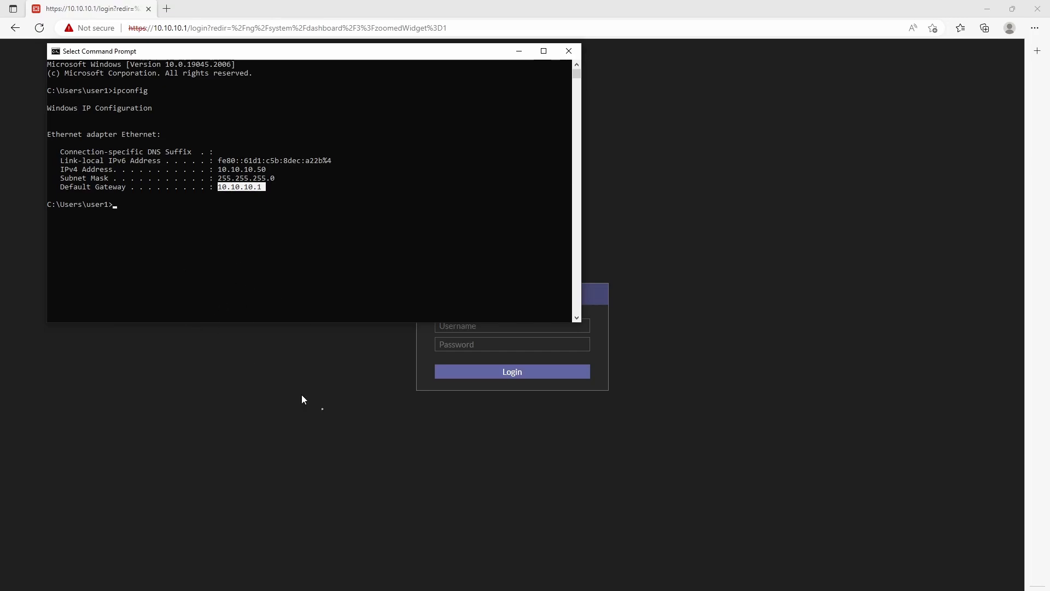
{"action": "left_click", "coordinate": [432, 350]}
Step: Sign in to the FortiGate login page with the admin username and password
{"action": "left_click", "coordinate": [464, 326]}
{"action": "type", "text": "admin"}
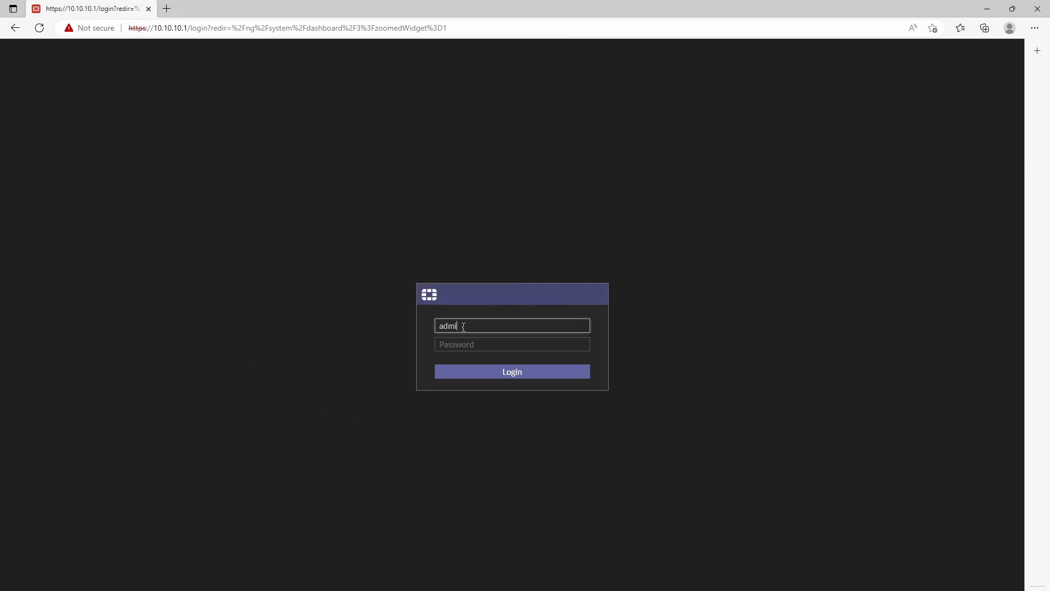
{"action": "key", "text": "Tab"}
{"action": "type", "text": "admin"}
{"action": "key", "text": "Return"}
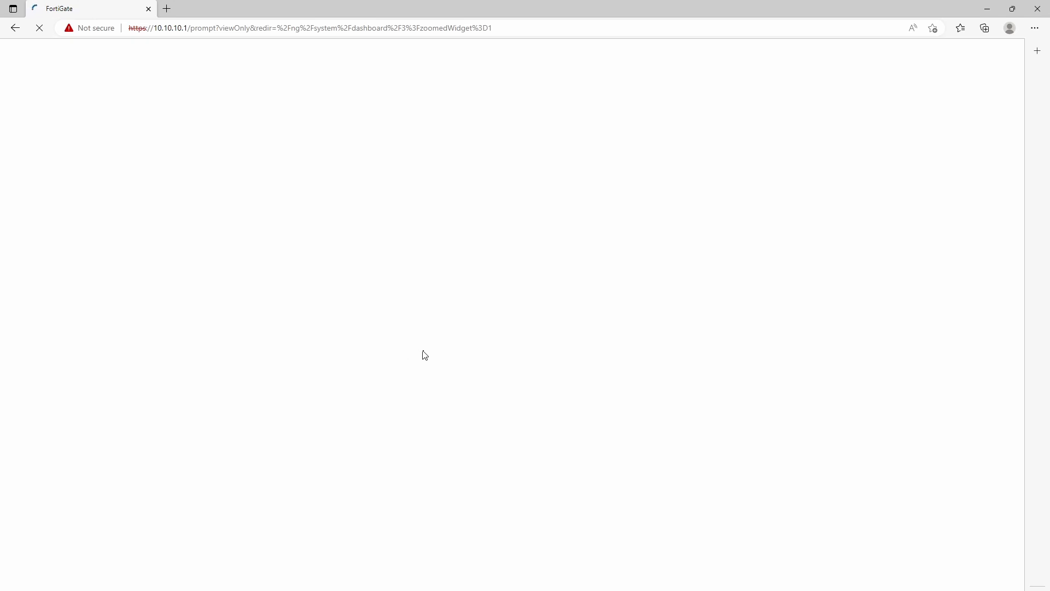
Step: In a new tab, search google.com for 'fortinet' and open the Fortinet website
{"action": "left_click", "coordinate": [167, 9]}
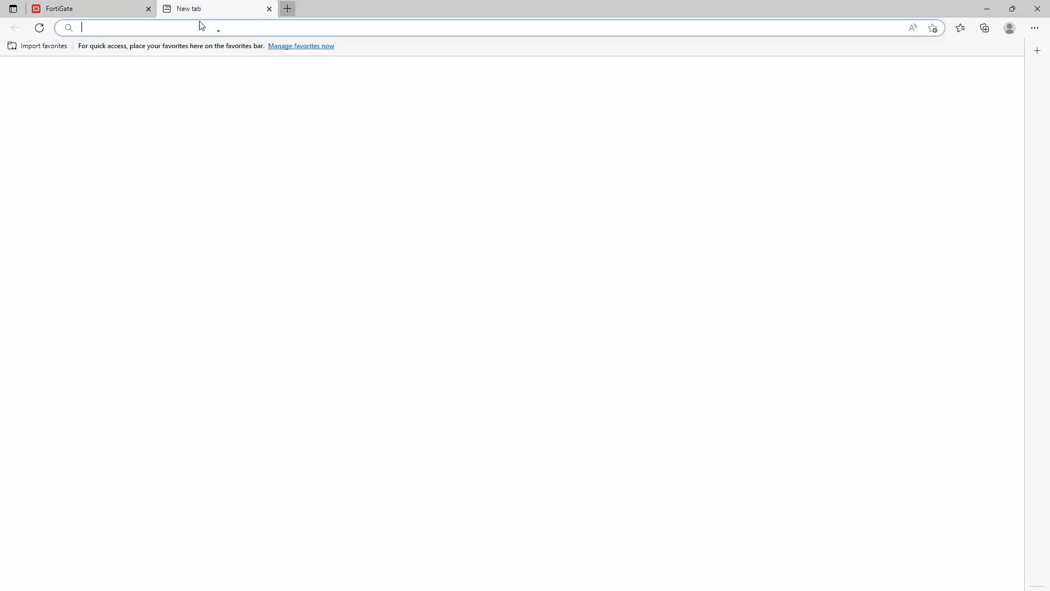
{"action": "type", "text": "google.com"}
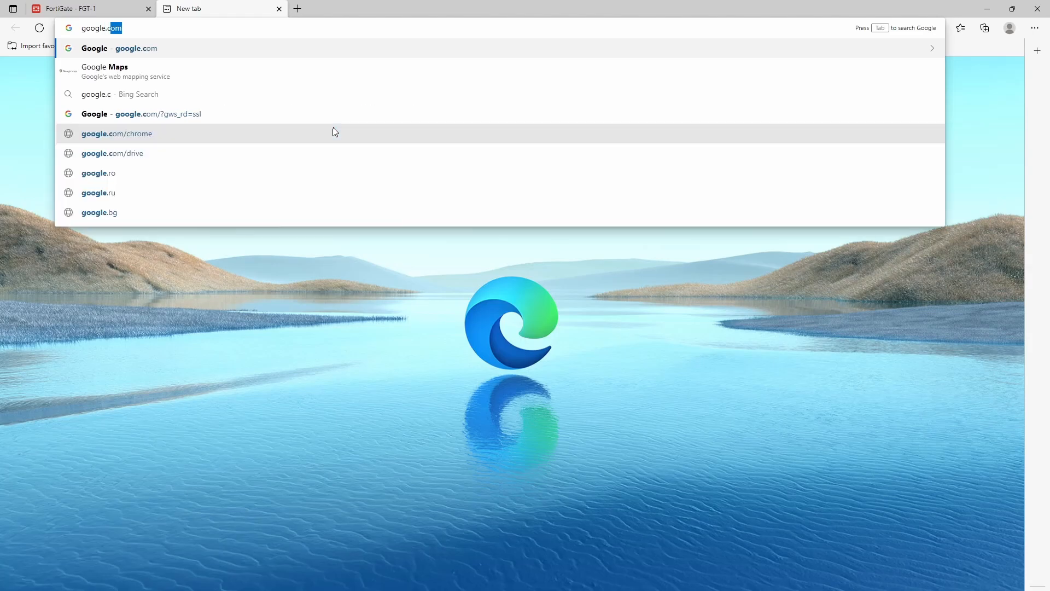
{"action": "key", "text": "Return"}
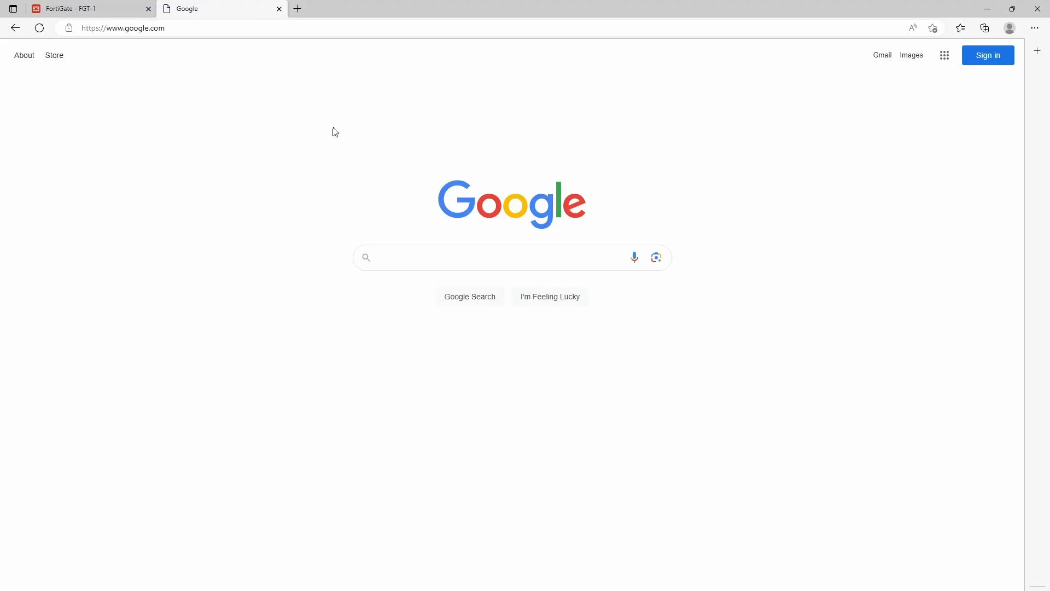
{"action": "type", "text": "fortinet"}
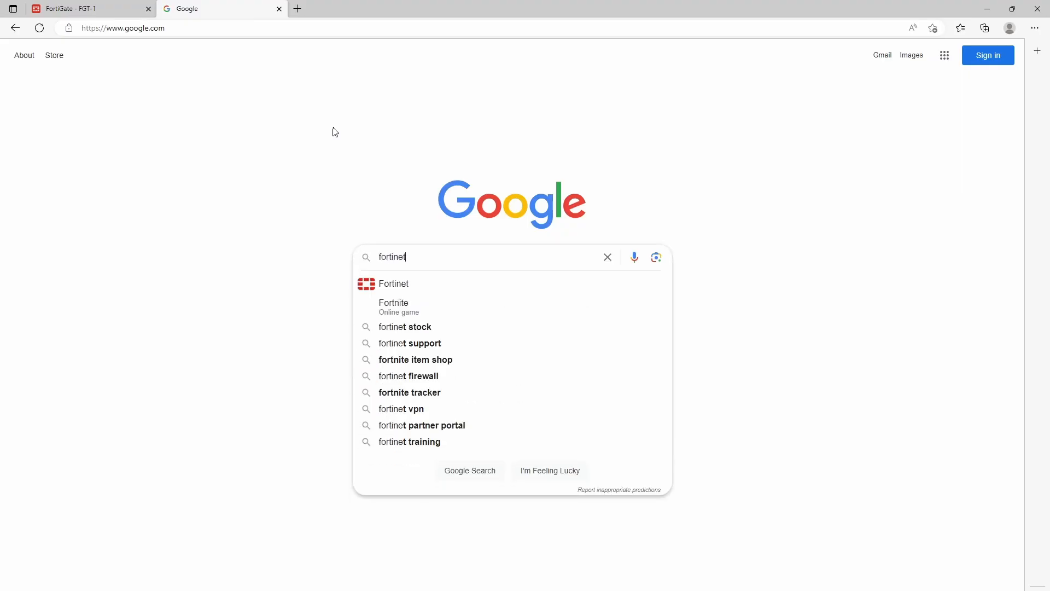
{"action": "key", "text": "Return"}
{"action": "left_click", "coordinate": [223, 210]}
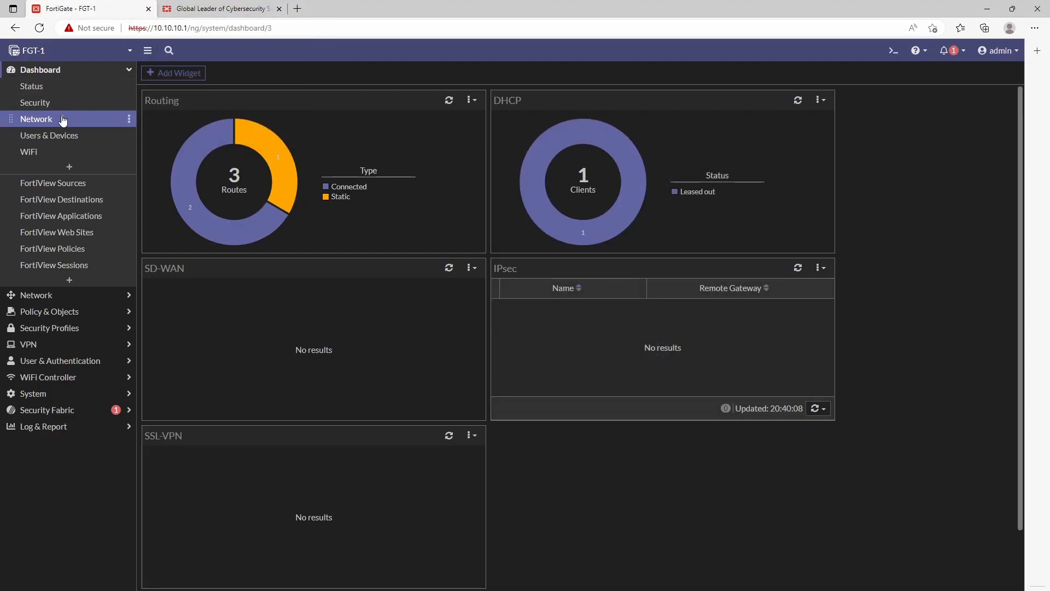
Step: Expand the DHCP widget and select the DESKTOP-6AEA9OB lease for 10.10.10.50 on port2
{"action": "left_click", "coordinate": [663, 183]}
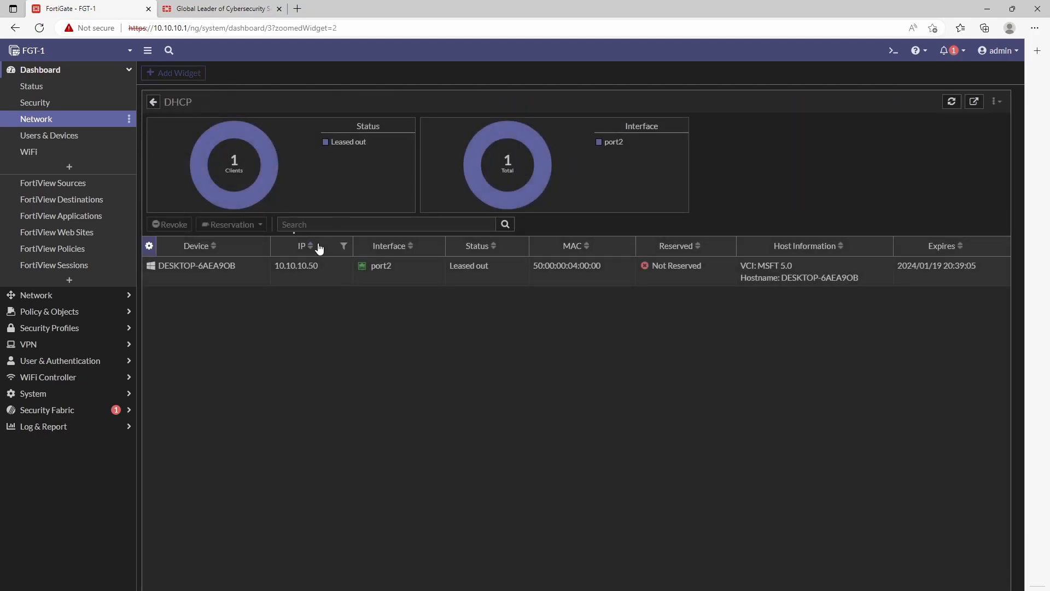
{"action": "left_click", "coordinate": [214, 269]}
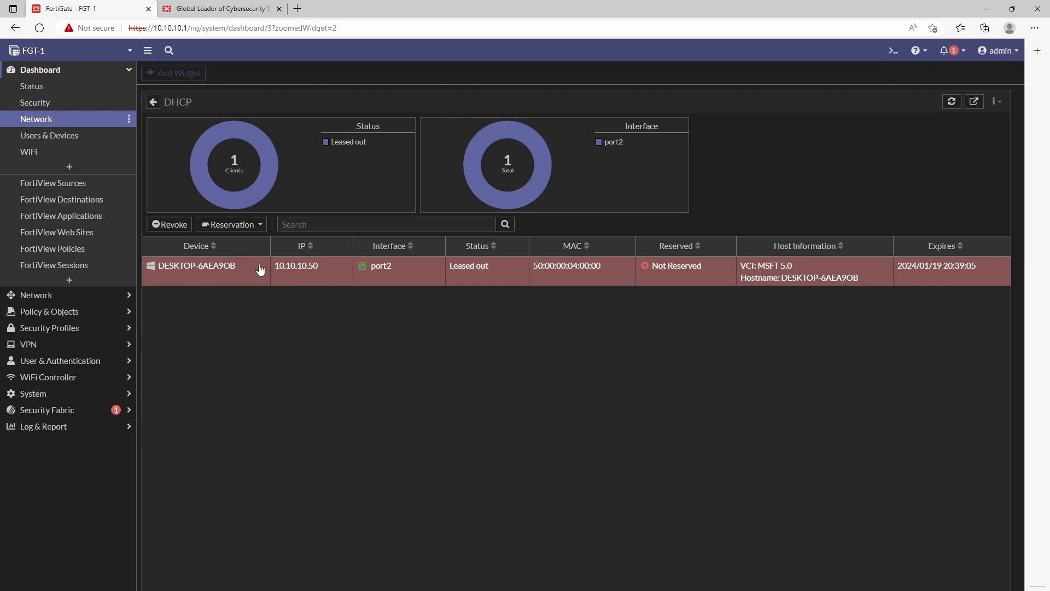
{"action": "left_click", "coordinate": [50, 311]}
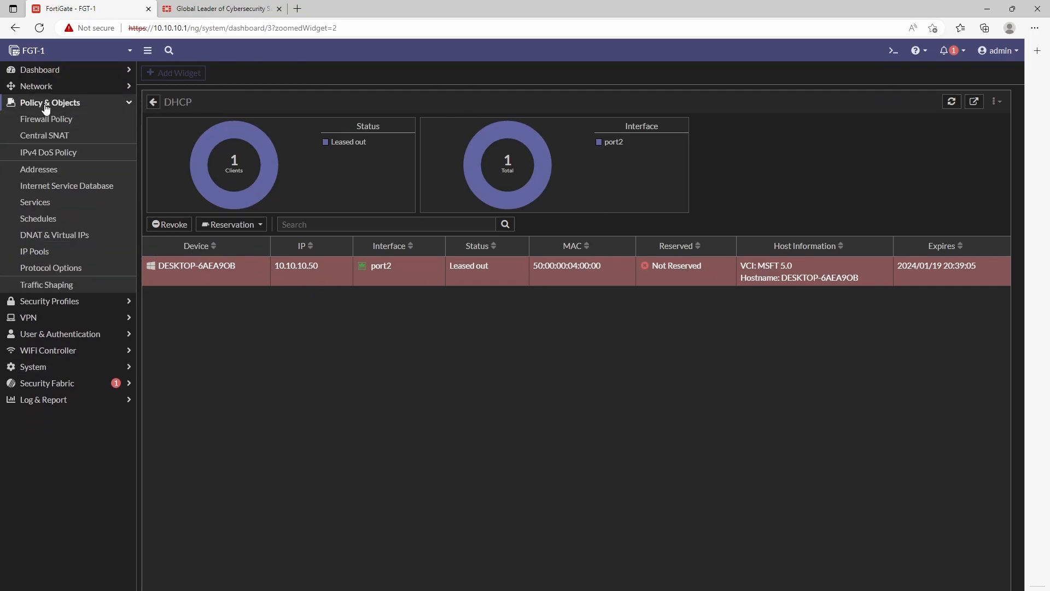
Step: Review the Inside-OUT policy's counters in the Firewall Policy list: 14.94 MB and 298 hits
{"action": "left_click", "coordinate": [70, 120]}
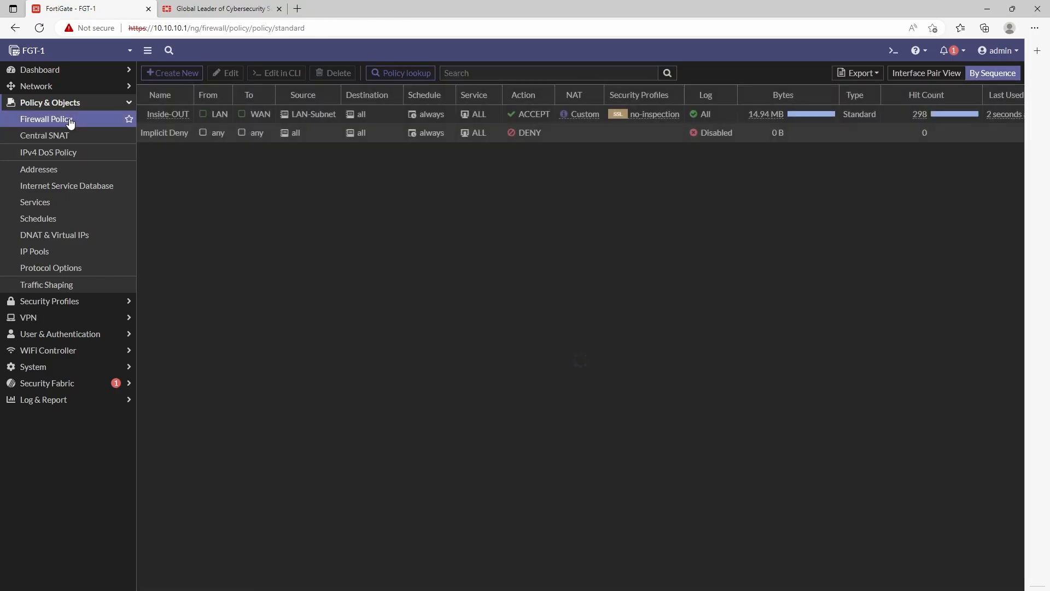
{"action": "mouse_move", "coordinate": [768, 119]}
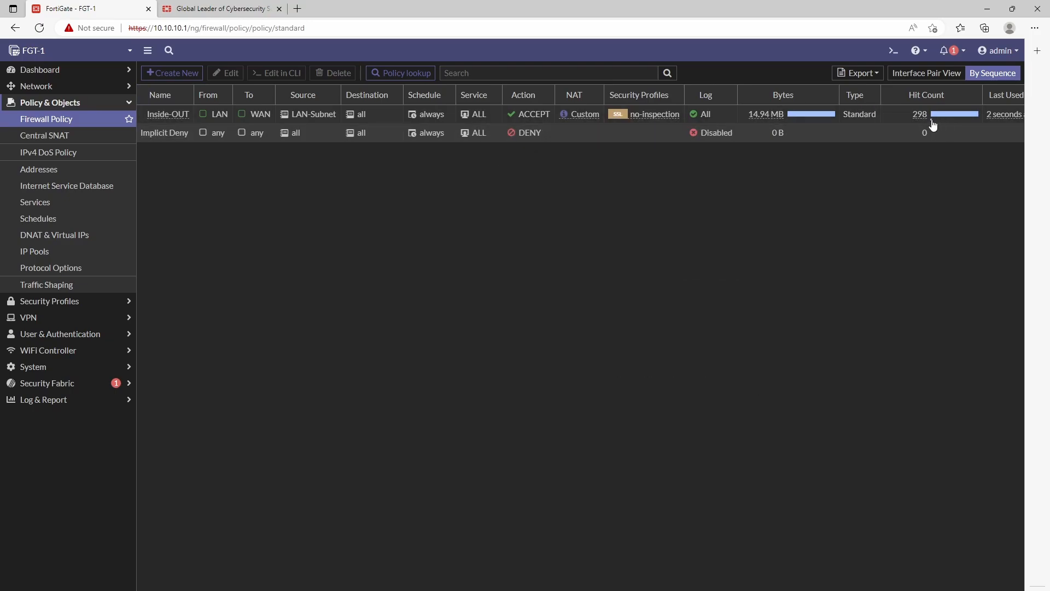
{"action": "right_click", "coordinate": [807, 576]}
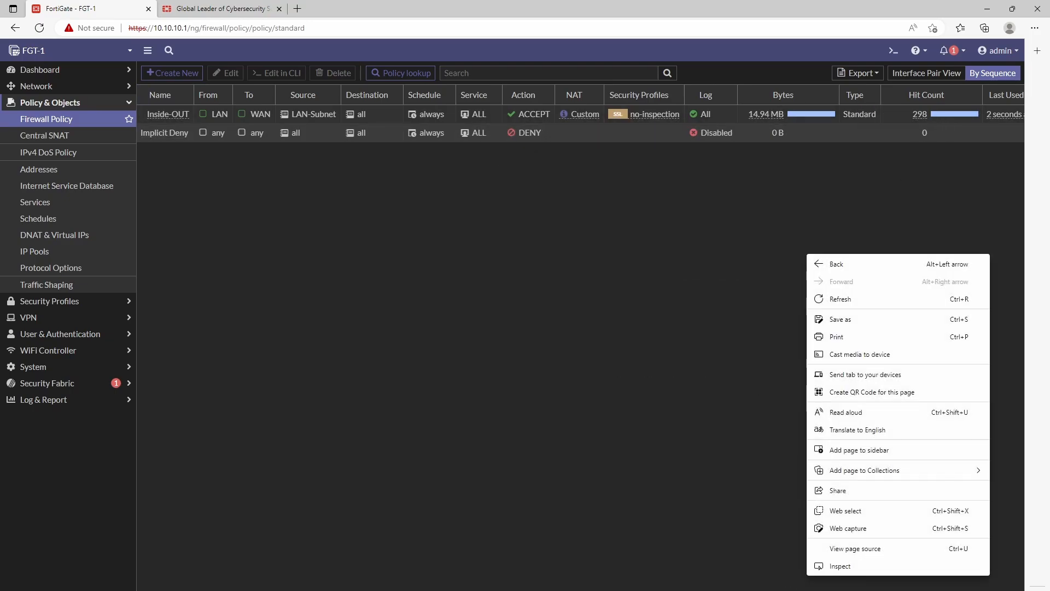
{"action": "left_click", "coordinate": [806, 576]}
{"action": "scroll", "coordinate": [806, 576], "scroll_direction": "right", "scroll_amount": 1}
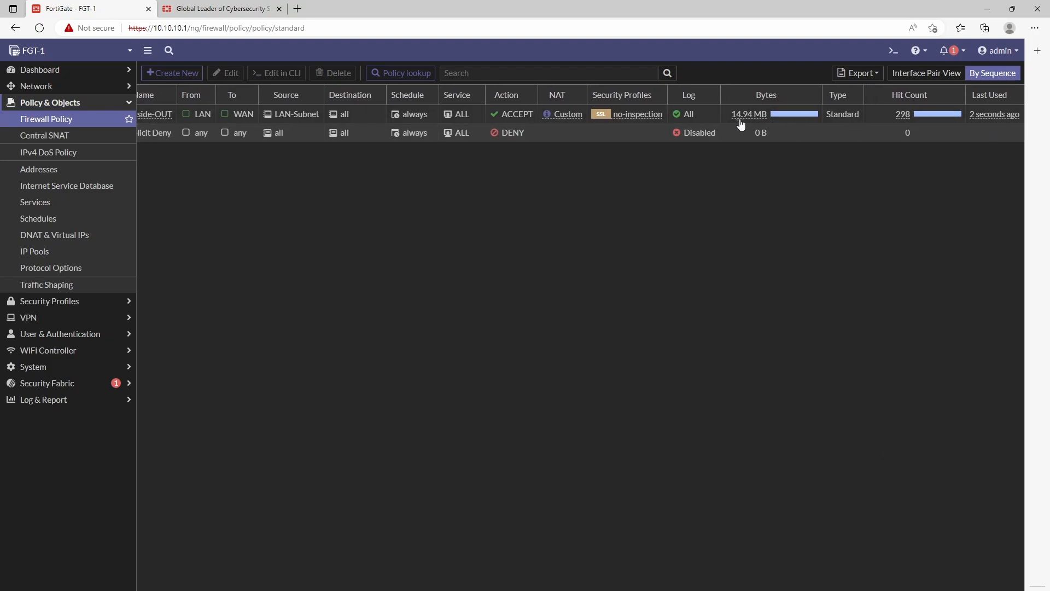
{"action": "mouse_move", "coordinate": [704, 120]}
Step: Open Central SNAT and select the LAN-to-WAN rule 1 showing 300 hits
{"action": "left_click", "coordinate": [84, 139]}
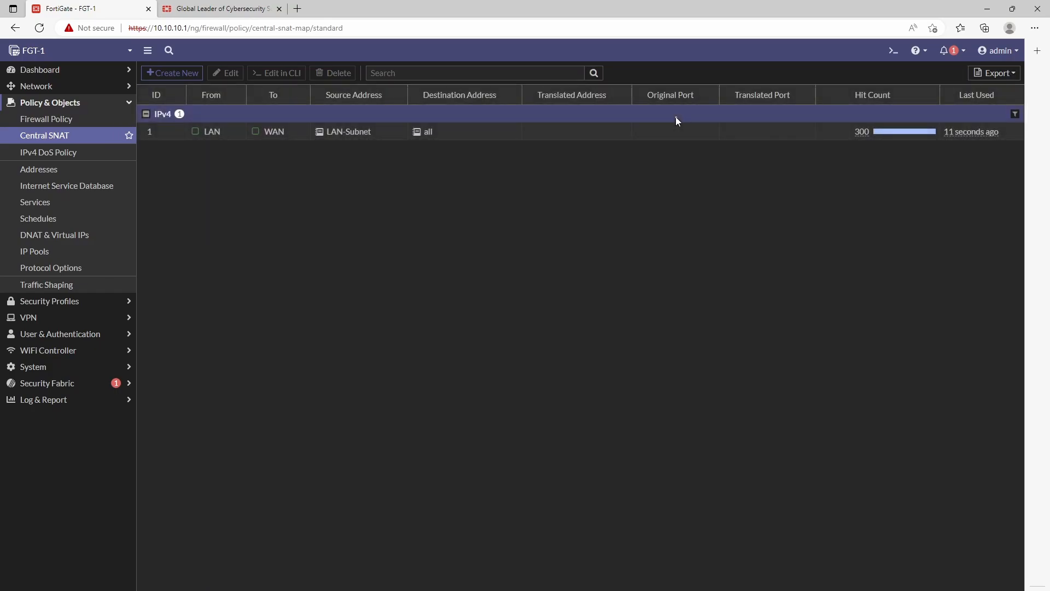
{"action": "left_click", "coordinate": [159, 135]}
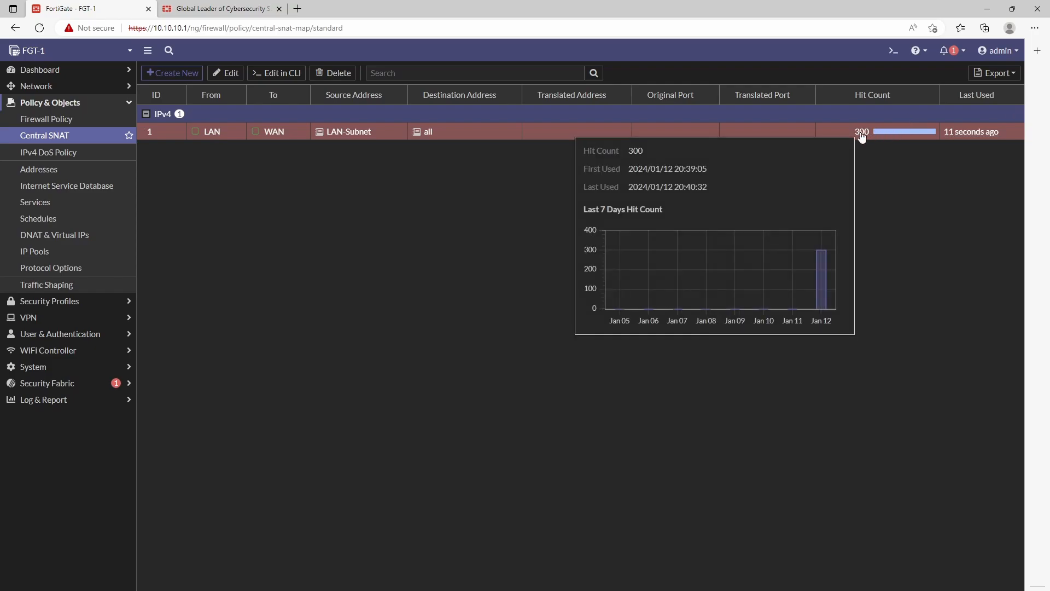
{"action": "left_click", "coordinate": [49, 403]}
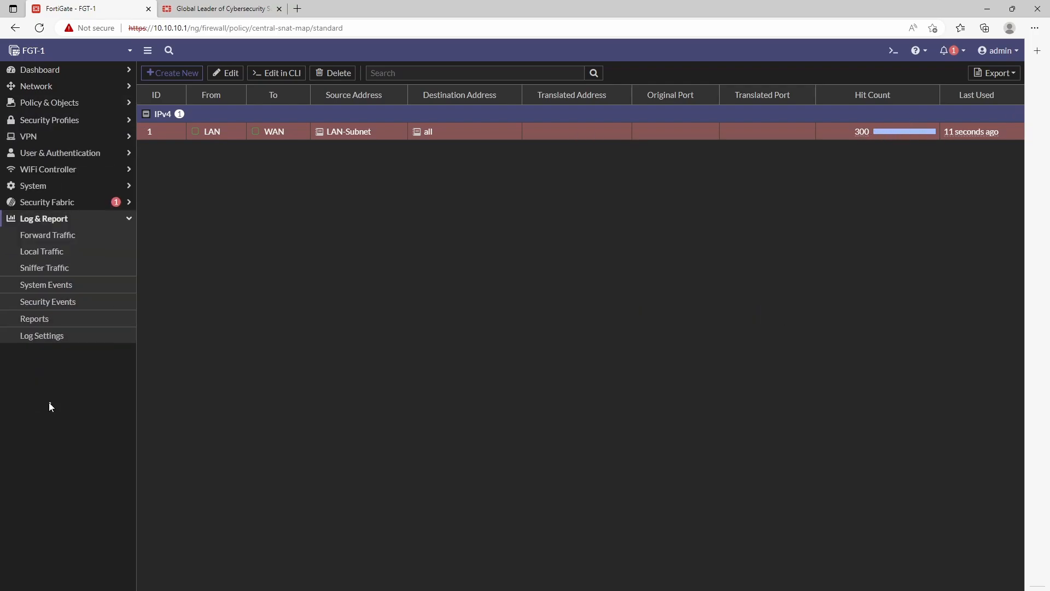
Step: Open the Forward Traffic log and bring up details of the 20:40:28 session
{"action": "left_click", "coordinate": [54, 235]}
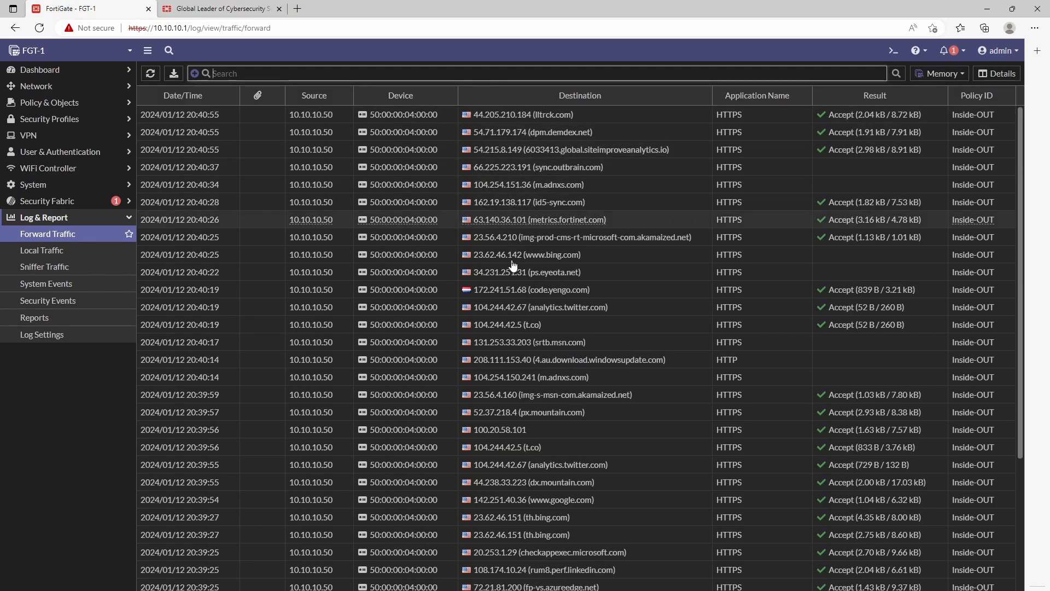
{"action": "scroll", "coordinate": [554, 396], "scroll_direction": "down", "scroll_amount": 4}
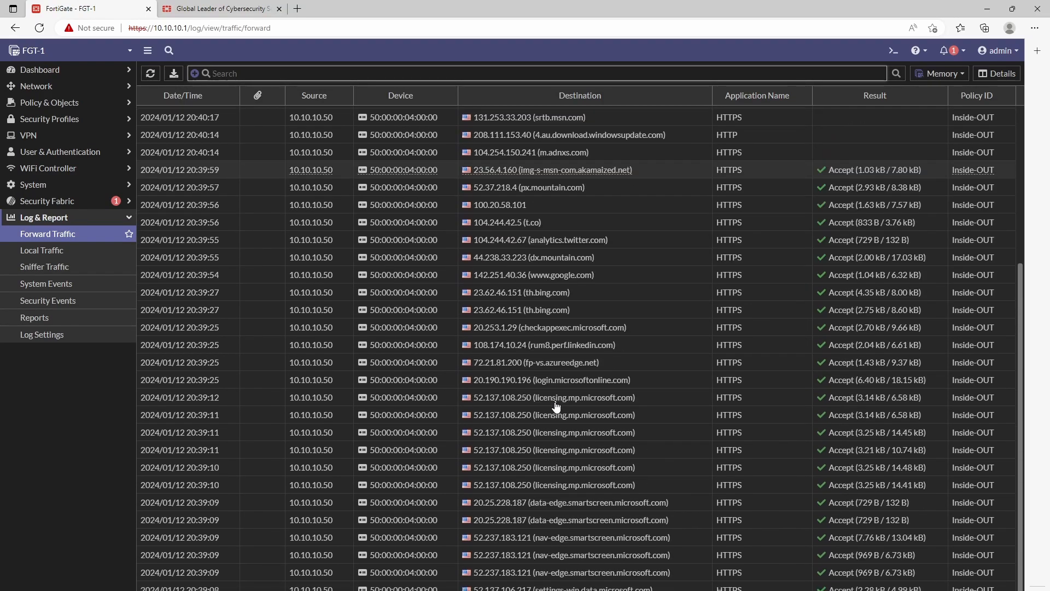
{"action": "scroll", "coordinate": [612, 370], "scroll_direction": "up", "scroll_amount": 4}
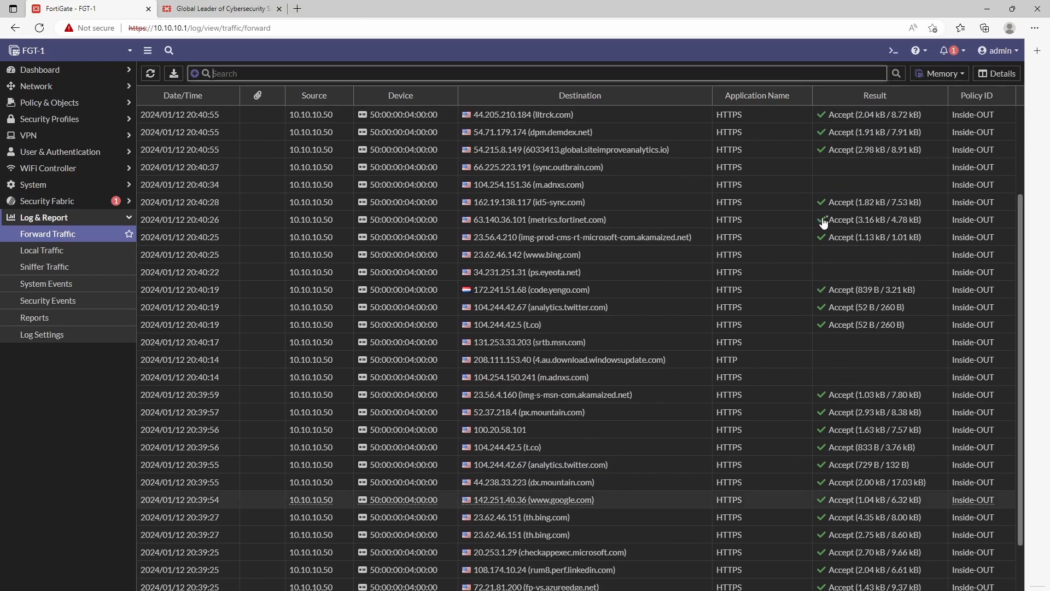
{"action": "double_click", "coordinate": [860, 202]}
{"action": "left_click", "coordinate": [880, 186]}
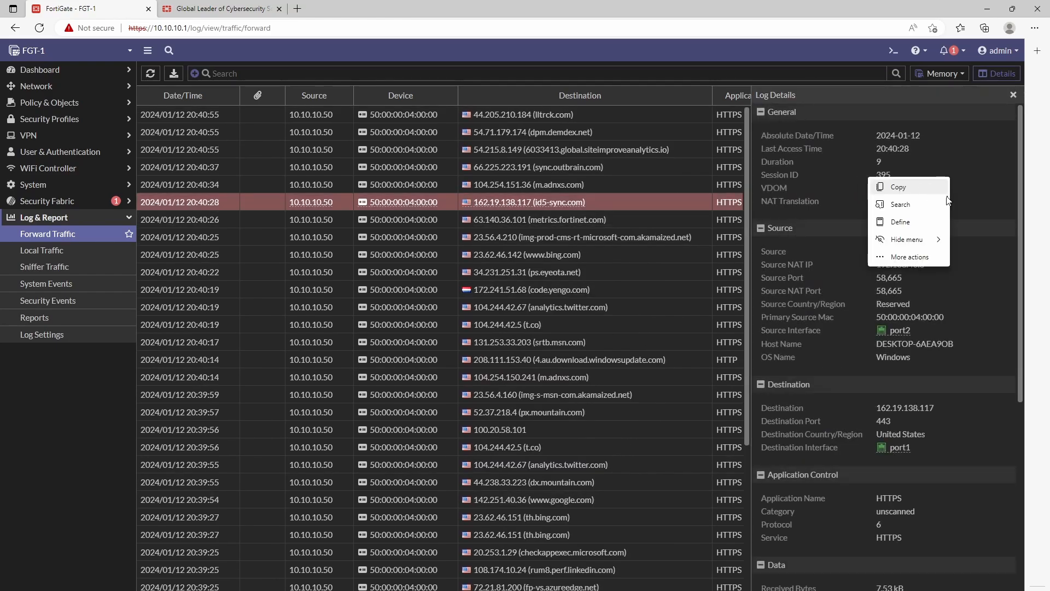
{"action": "left_click", "coordinate": [902, 202]}
{"action": "left_click", "coordinate": [1004, 58]}
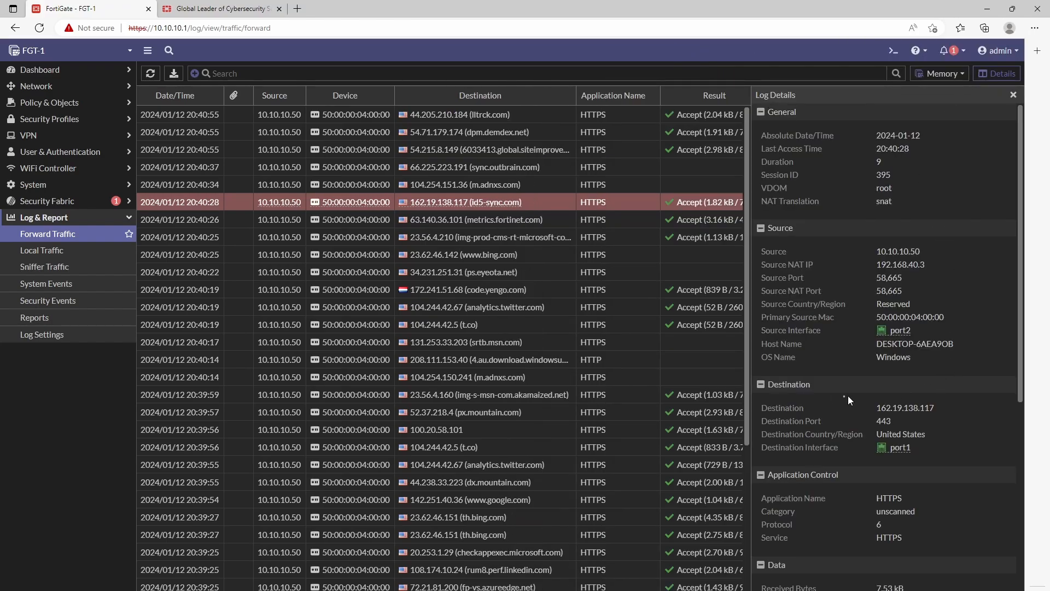
Step: Review the session's source 10.10.10.50, SNAT to 192.168.40.3, and destination details, then close them
{"action": "scroll", "coordinate": [880, 396], "scroll_direction": "down", "scroll_amount": 5}
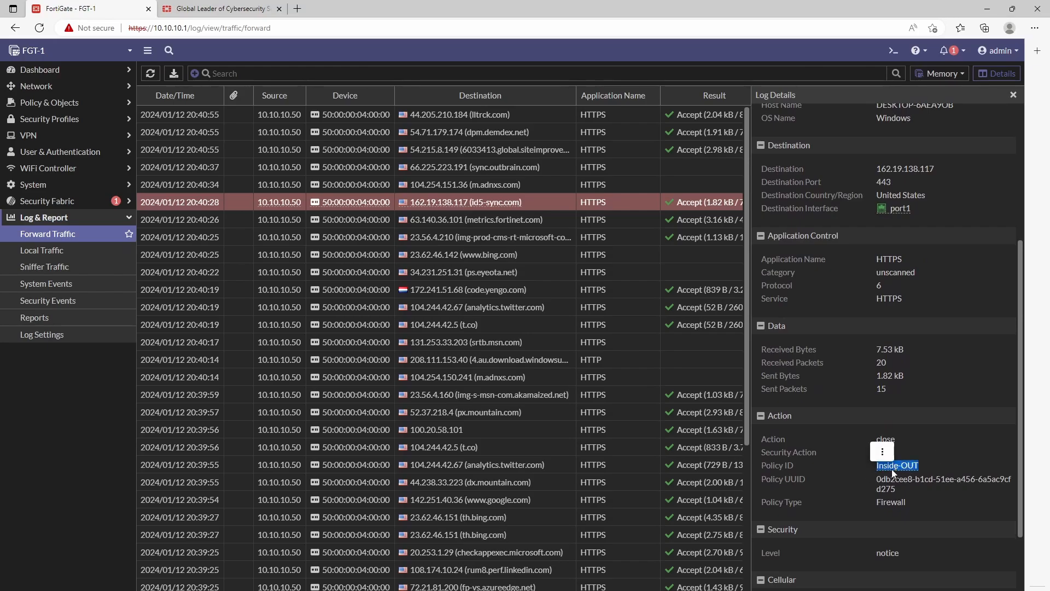
{"action": "left_click", "coordinate": [951, 463]}
{"action": "scroll", "coordinate": [939, 431], "scroll_direction": "up", "scroll_amount": 5}
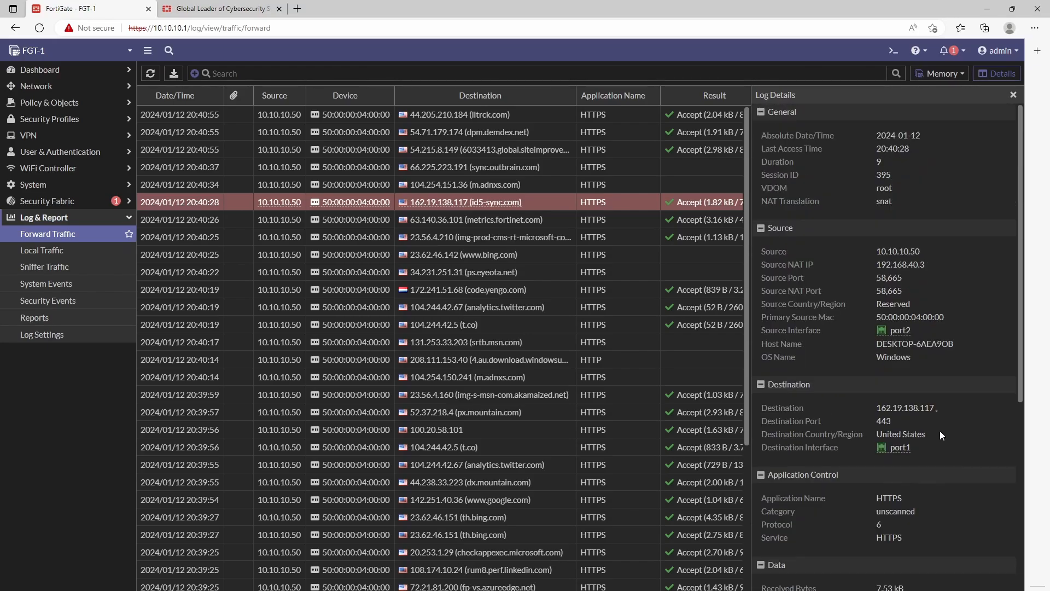
{"action": "left_click_drag", "start_coordinate": [824, 280], "coordinate": [763, 255]}
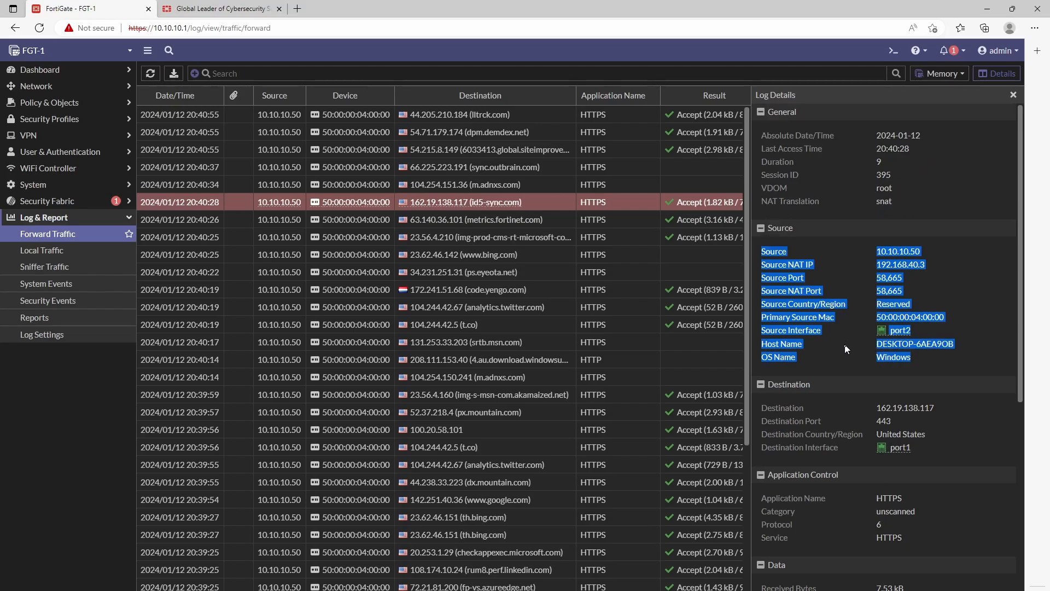
{"action": "left_click_drag", "start_coordinate": [911, 446], "coordinate": [772, 407]}
{"action": "scroll", "coordinate": [943, 479], "scroll_direction": "down", "scroll_amount": 3}
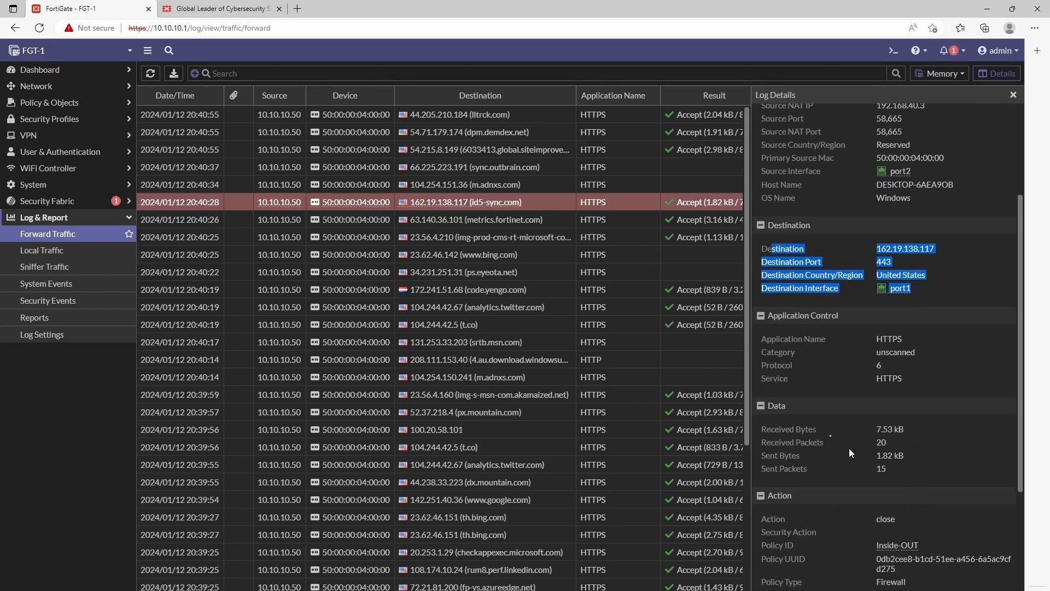
{"action": "left_click_drag", "start_coordinate": [902, 469], "coordinate": [764, 428]}
{"action": "left_click", "coordinate": [1011, 95]}
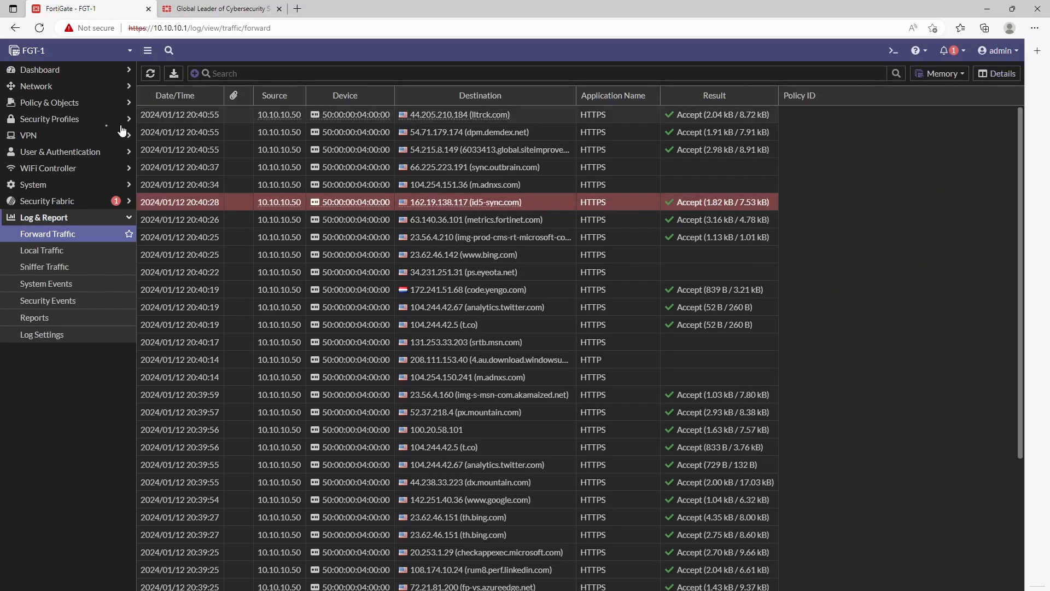
{"action": "left_click", "coordinate": [55, 88]}
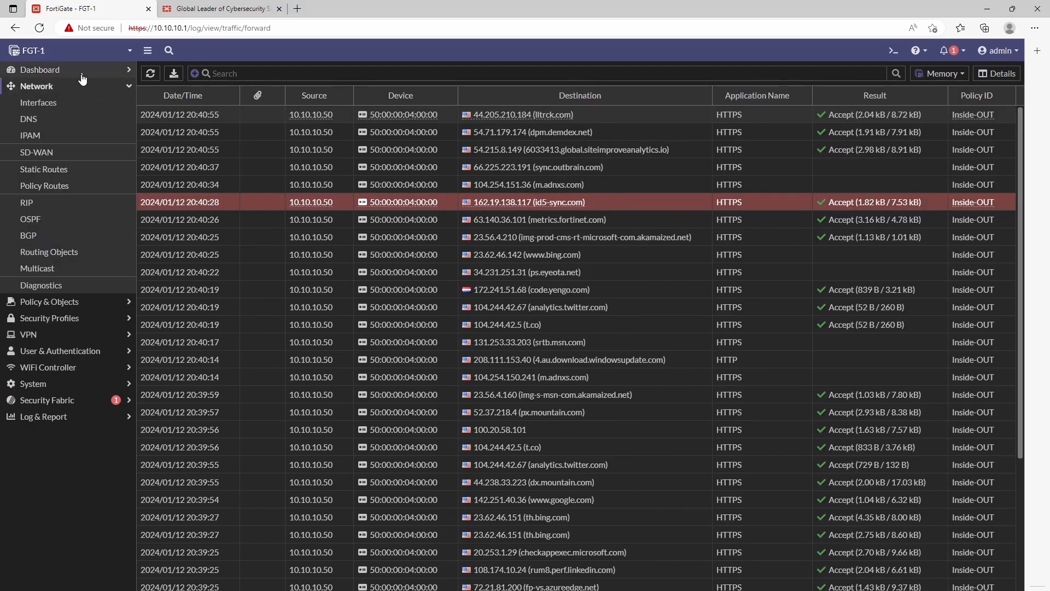
Step: Check the Status dashboard, then reopen Firewall Policy to see Inside-OUT at 26.56 MB and 314 hits
{"action": "left_click", "coordinate": [54, 71]}
{"action": "left_click", "coordinate": [47, 91]}
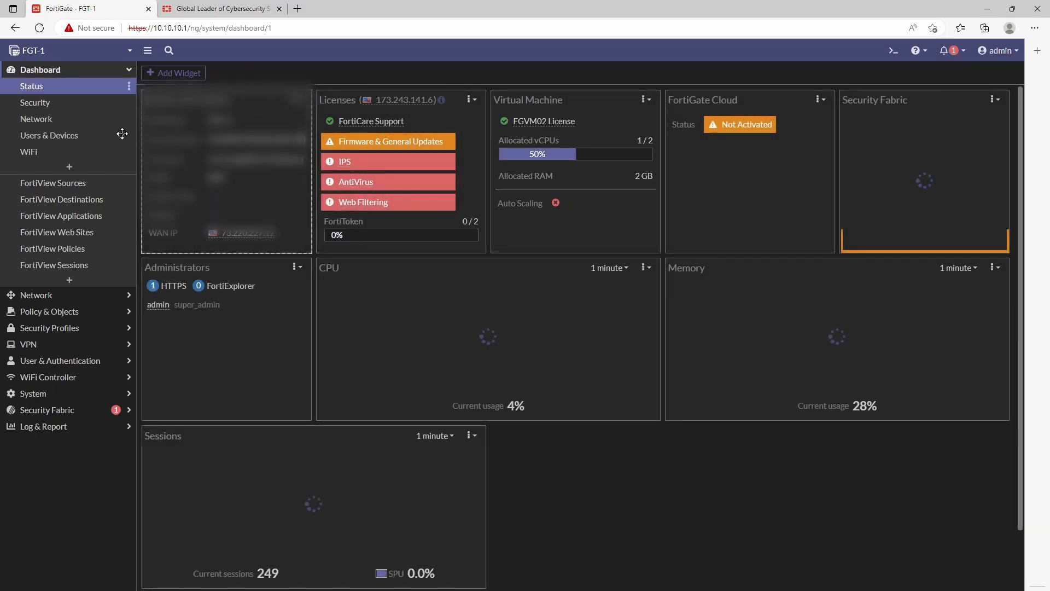
{"action": "left_click", "coordinate": [74, 313]}
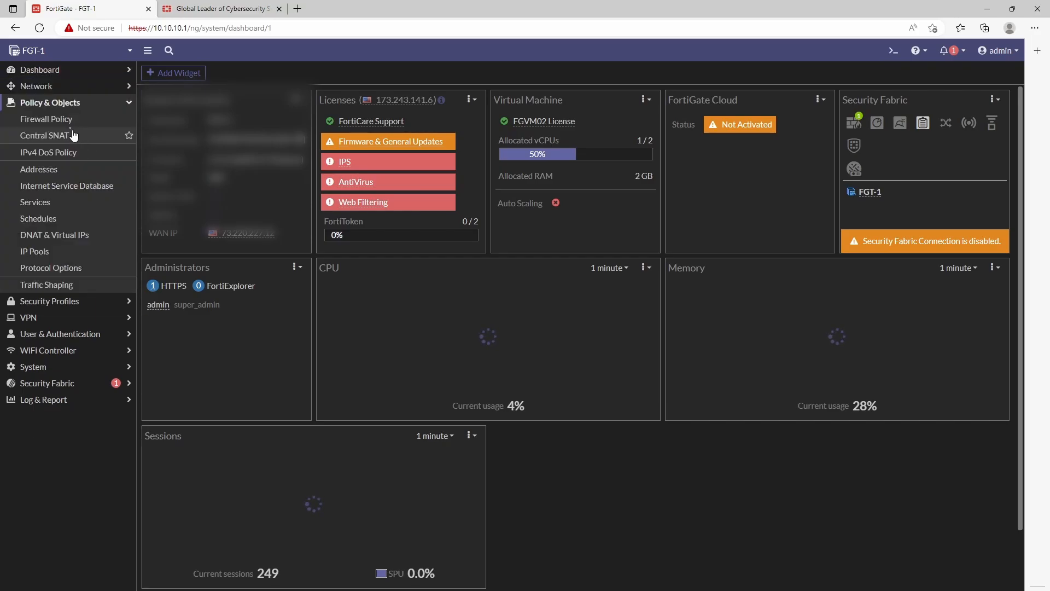
{"action": "left_click", "coordinate": [64, 119]}
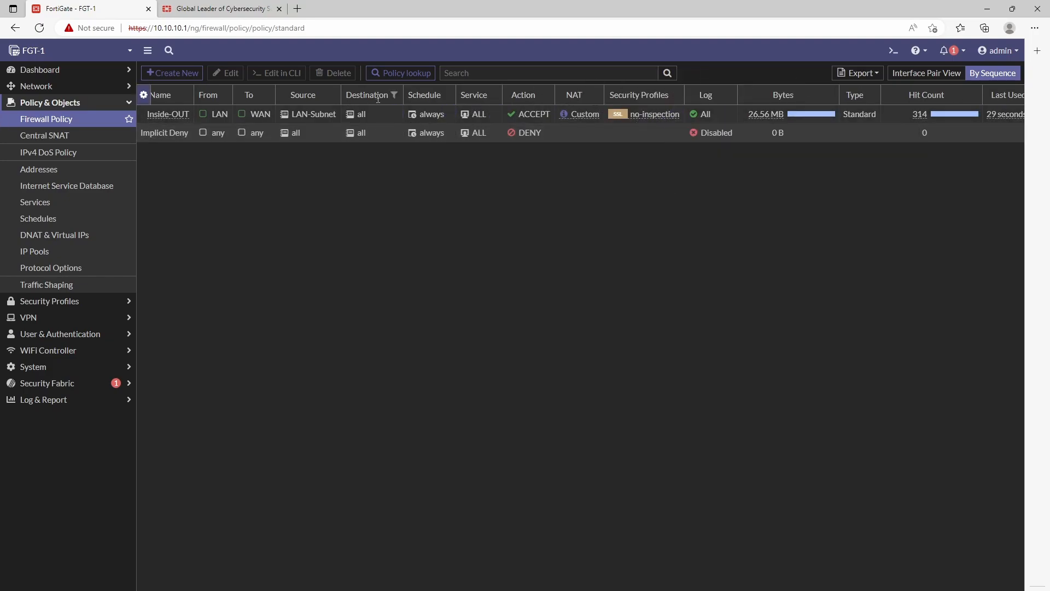
{"action": "left_click", "coordinate": [91, 105]}
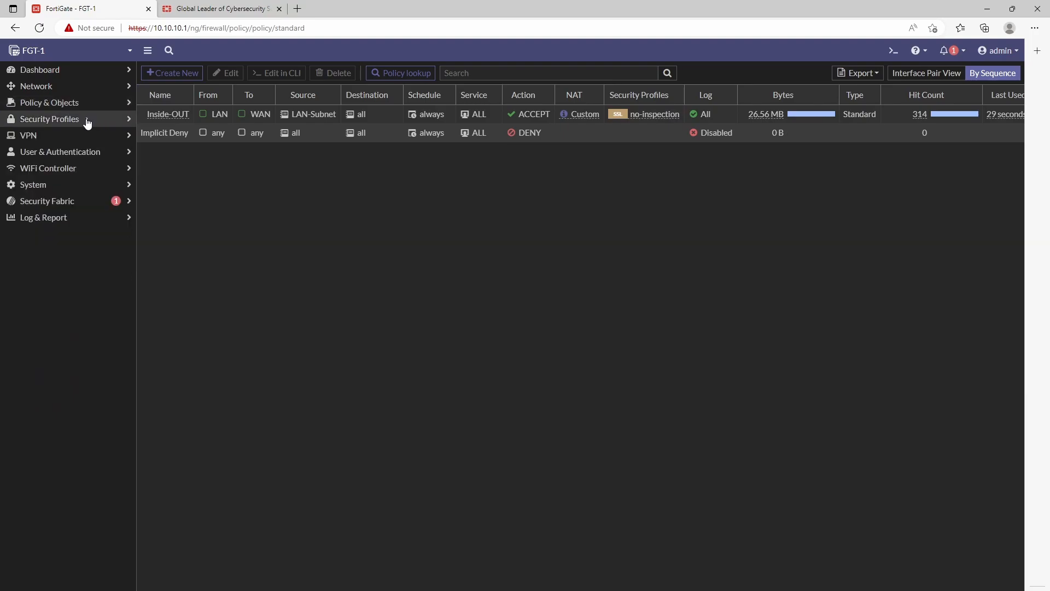
{"action": "left_click", "coordinate": [87, 122]}
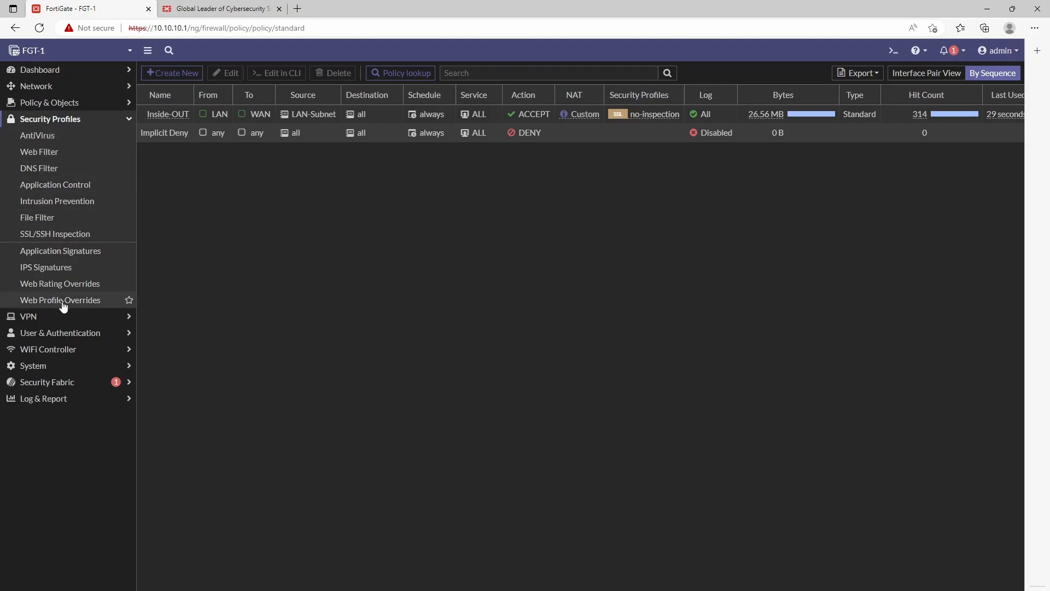
{"action": "left_click", "coordinate": [96, 123]}
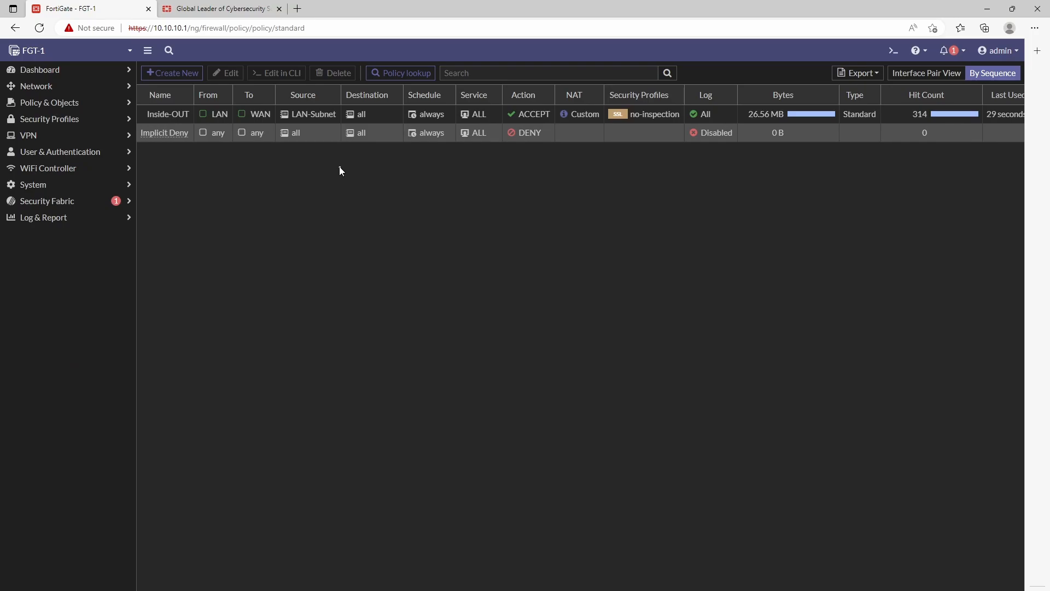